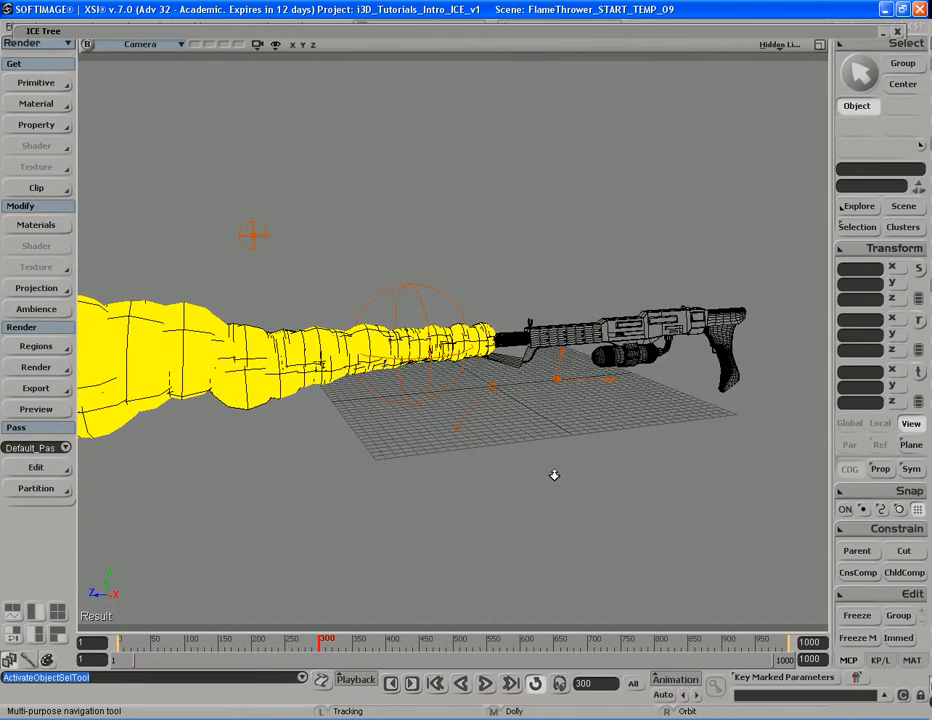
# Step: Check the flame light, clear its selection and select the flame's point cloud in the camera view
pyautogui.press('space')
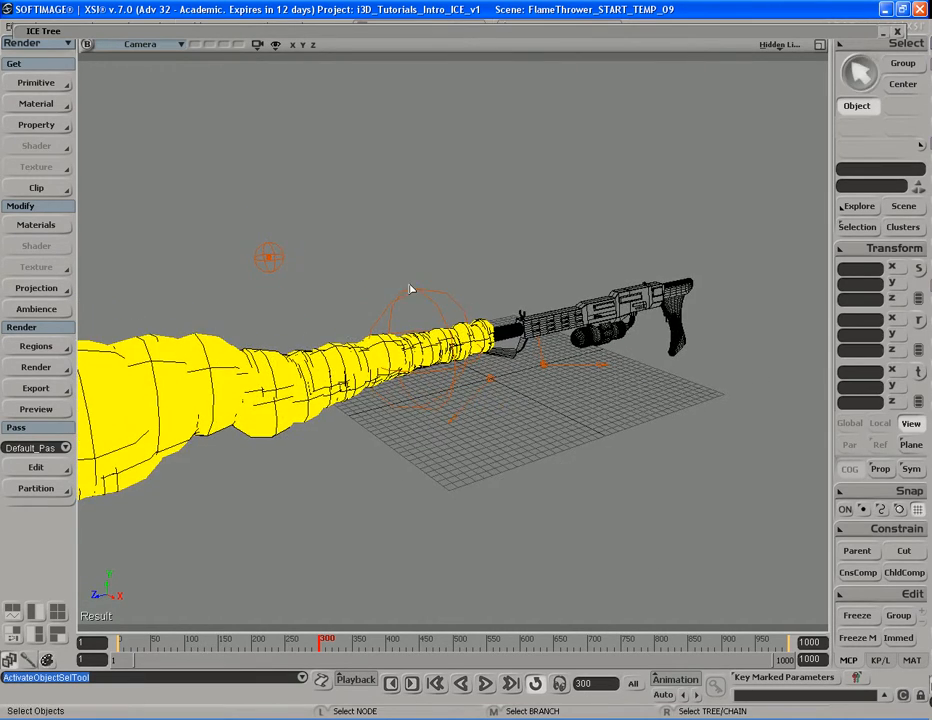
pyautogui.click(438, 309)
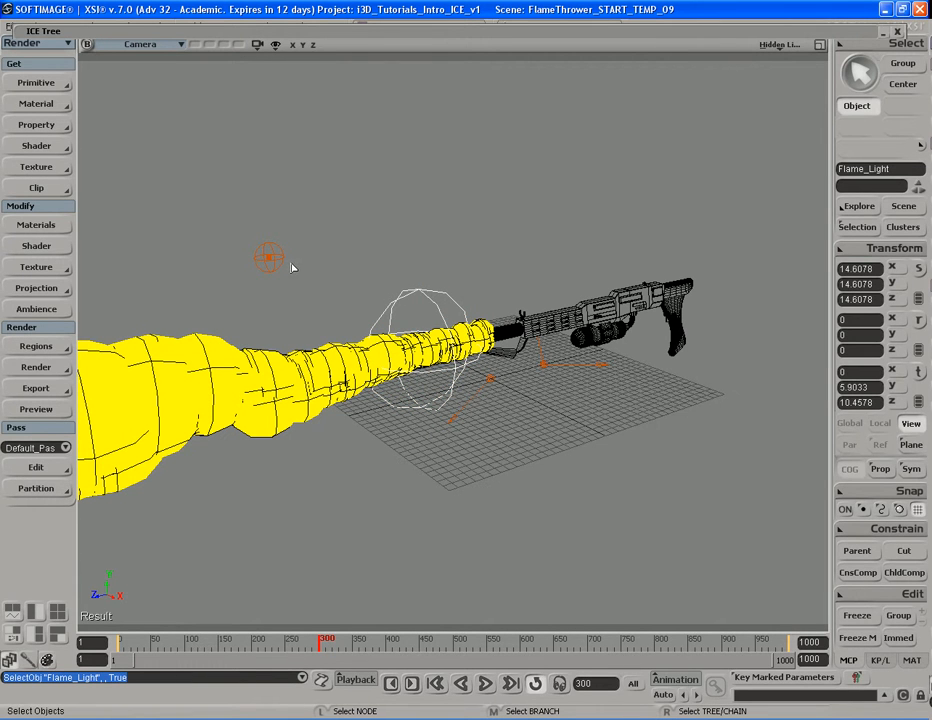
pyautogui.click(337, 304)
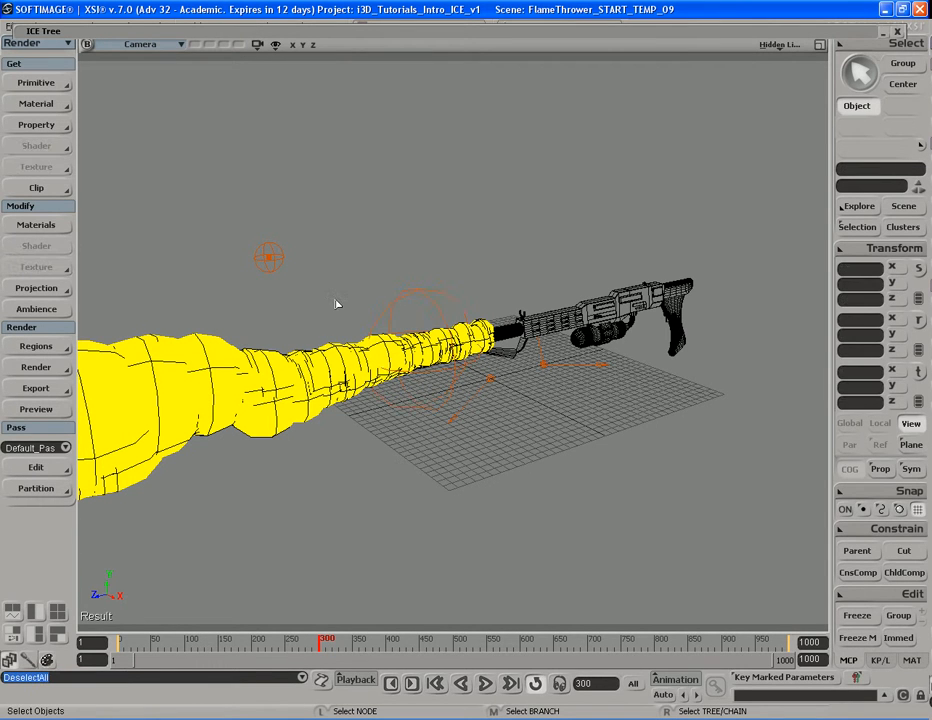
pyautogui.click(264, 374)
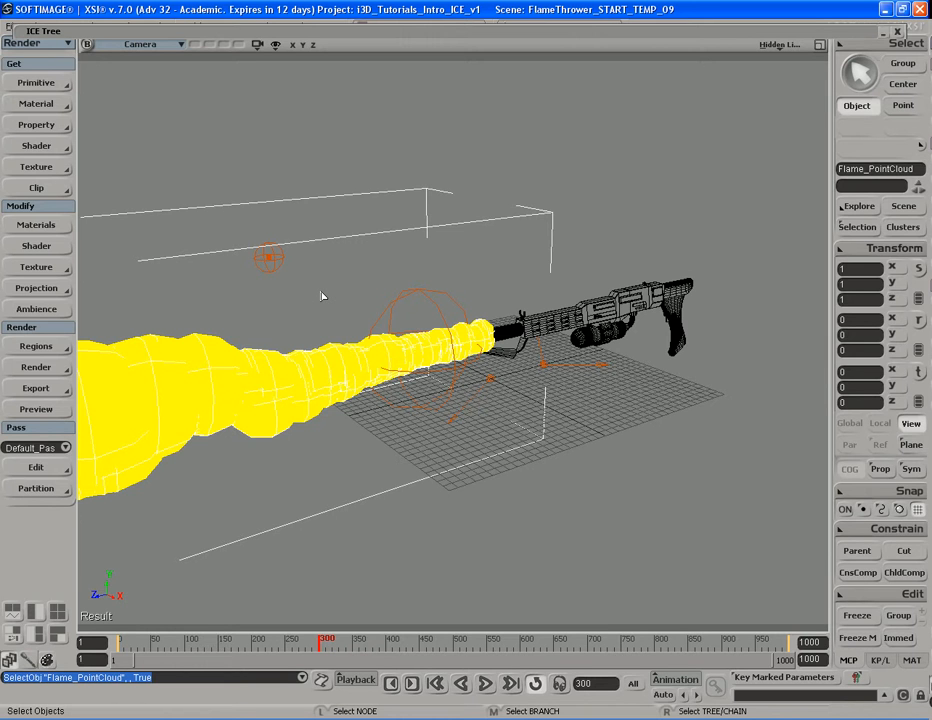
# Step: Return to the first frame, render a region around the whole flame thrower without fire, and clear the region
pyautogui.press('s')
pyautogui.moveTo(599, 509); pyautogui.dragTo(584, 489, button='right')
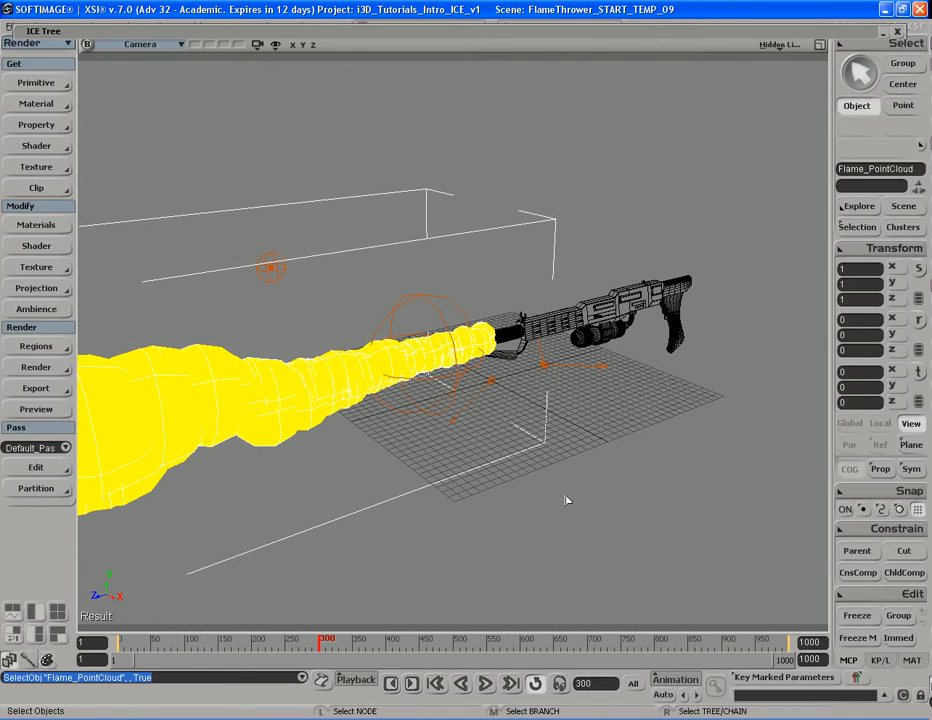
pyautogui.press('s')
pyautogui.moveTo(526, 499); pyautogui.dragTo(583, 483, button='right')
pyautogui.moveTo(583, 483); pyautogui.dragTo(486, 449, button='middle')
pyautogui.moveTo(486, 449); pyautogui.dragTo(510, 449)
pyautogui.moveTo(510, 449); pyautogui.dragTo(524, 446, button='right')
pyautogui.press('Home')
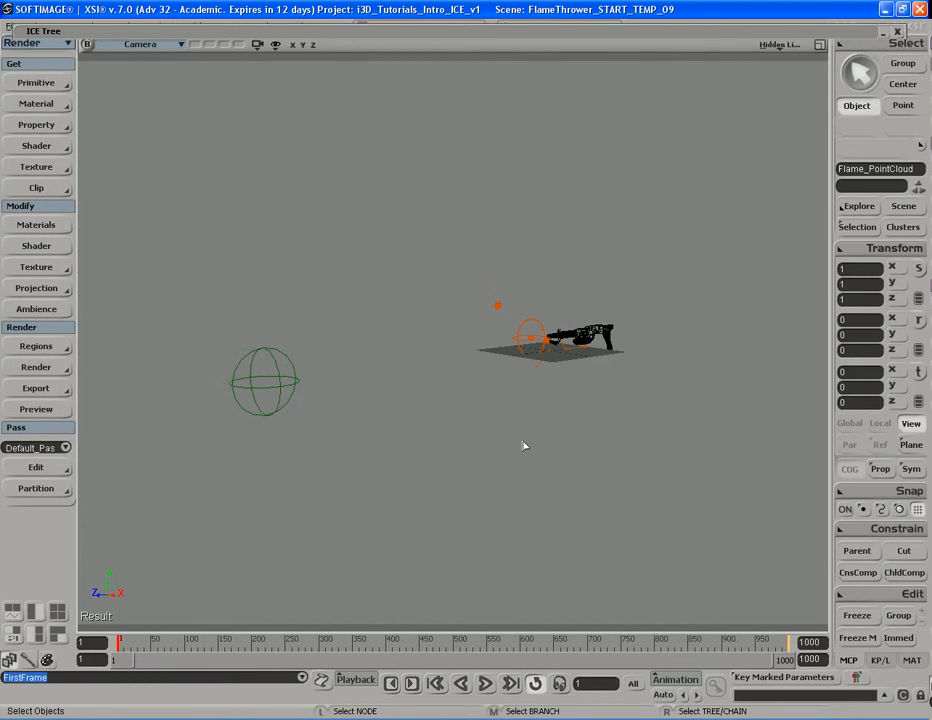
pyautogui.press('s')
pyautogui.moveTo(604, 443); pyautogui.dragTo(599, 424, button='middle')
pyautogui.moveTo(599, 424); pyautogui.dragTo(562, 422, button='right')
pyautogui.press('s')
pyautogui.moveTo(470, 349)
pyautogui.mouseDown(button='middle')
pyautogui.moveTo(453, 399)
pyautogui.moveTo(370, 410)
pyautogui.mouseUp(button='middle')
pyautogui.press('q')
pyautogui.moveTo(267, 182)
pyautogui.mouseDown()
pyautogui.moveTo(776, 472)
pyautogui.moveTo(766, 445)
pyautogui.mouseUp()
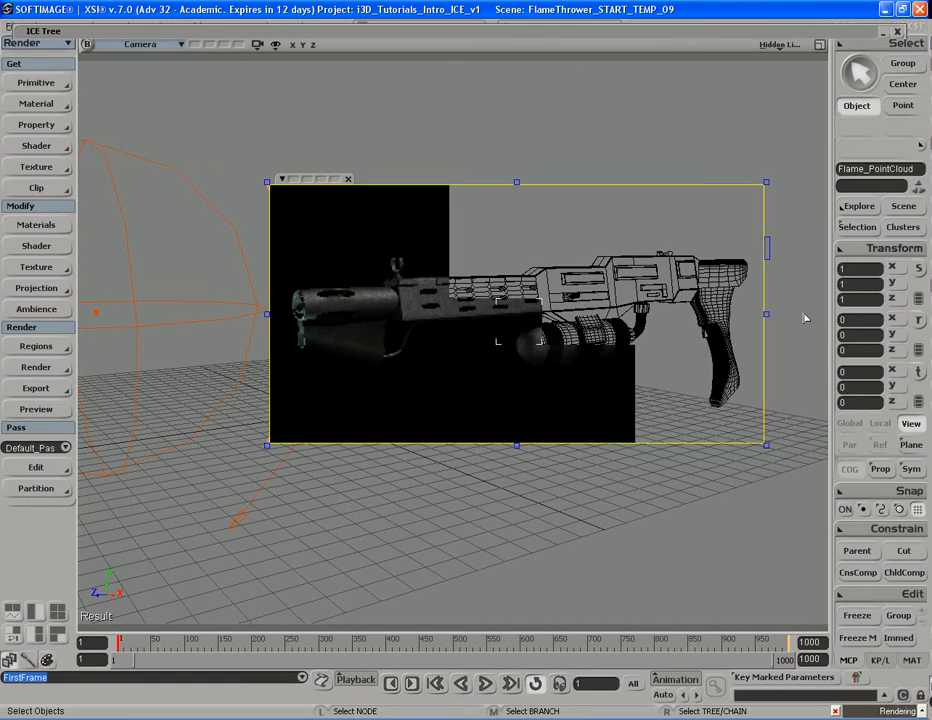
pyautogui.press('q')
pyautogui.middleClick(713, 531)
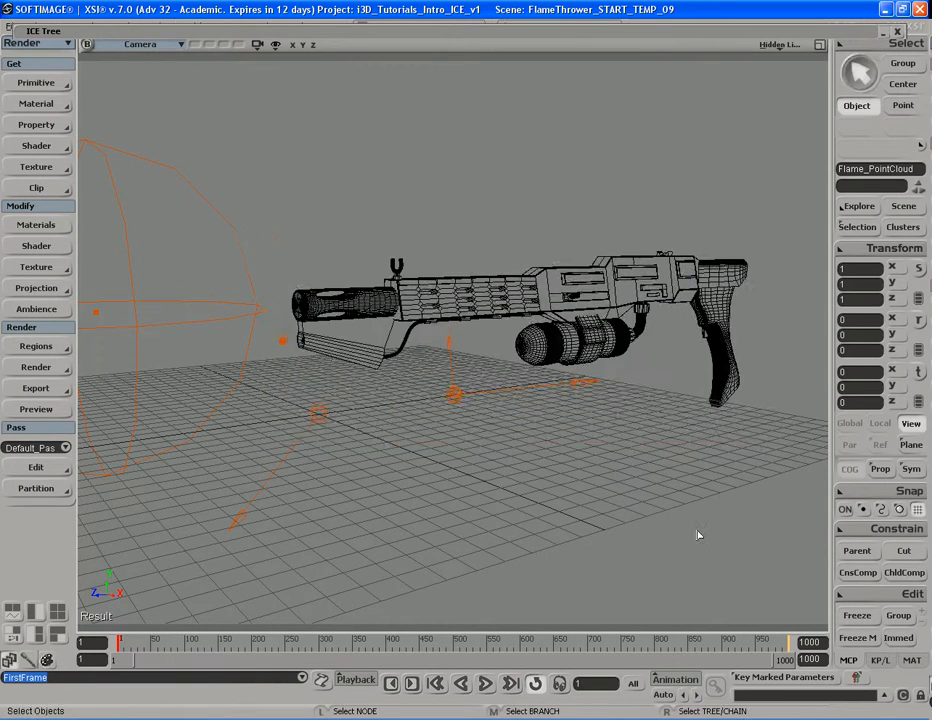
# Step: Play the simulation up to frame 47, render a region around the ignition flame at the muzzle, and clear the region
pyautogui.press('s')
pyautogui.moveTo(711, 528); pyautogui.dragTo(541, 501, button='middle')
pyautogui.moveTo(541, 501); pyautogui.dragTo(564, 494)
pyautogui.moveTo(564, 494); pyautogui.dragTo(570, 498, button='right')
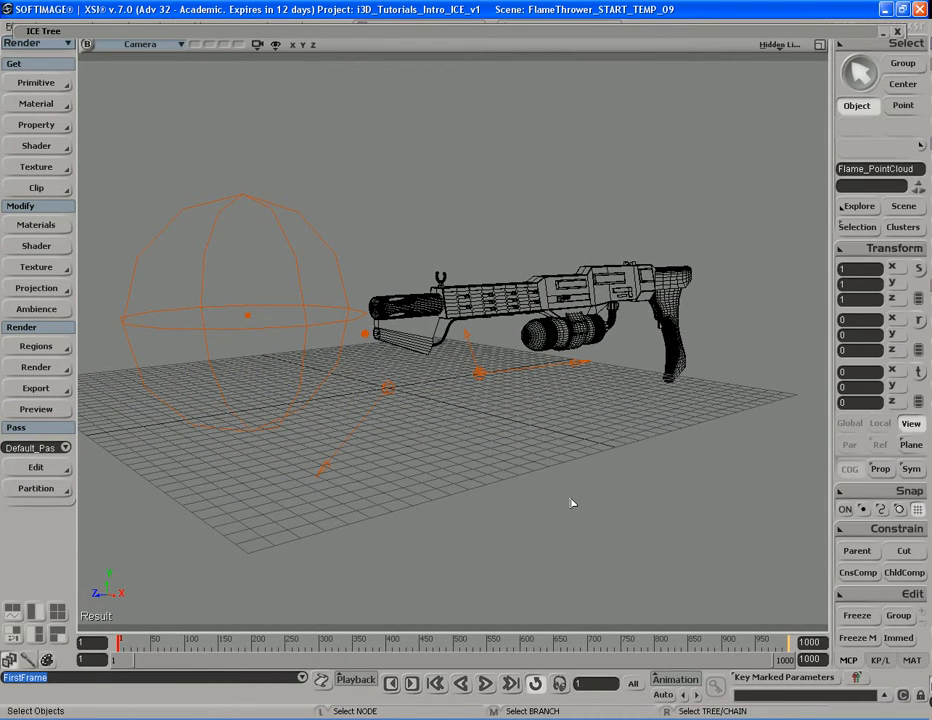
pyautogui.press('Up')
pyautogui.press('Up')
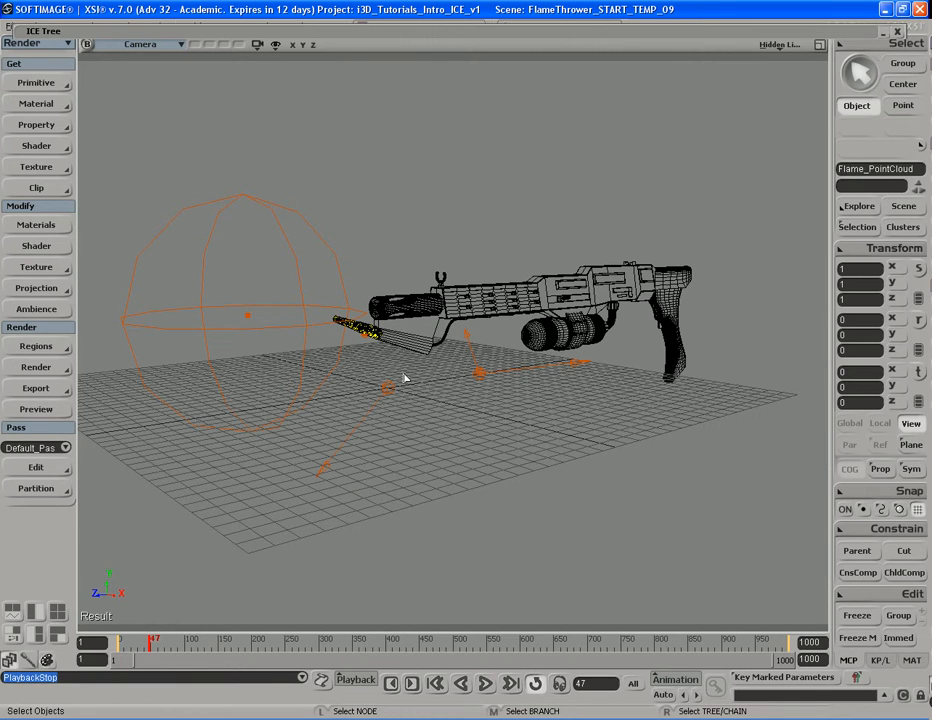
pyautogui.press('q')
pyautogui.moveTo(320, 277)
pyautogui.mouseDown()
pyautogui.moveTo(424, 364)
pyautogui.moveTo(453, 368)
pyautogui.mouseUp()
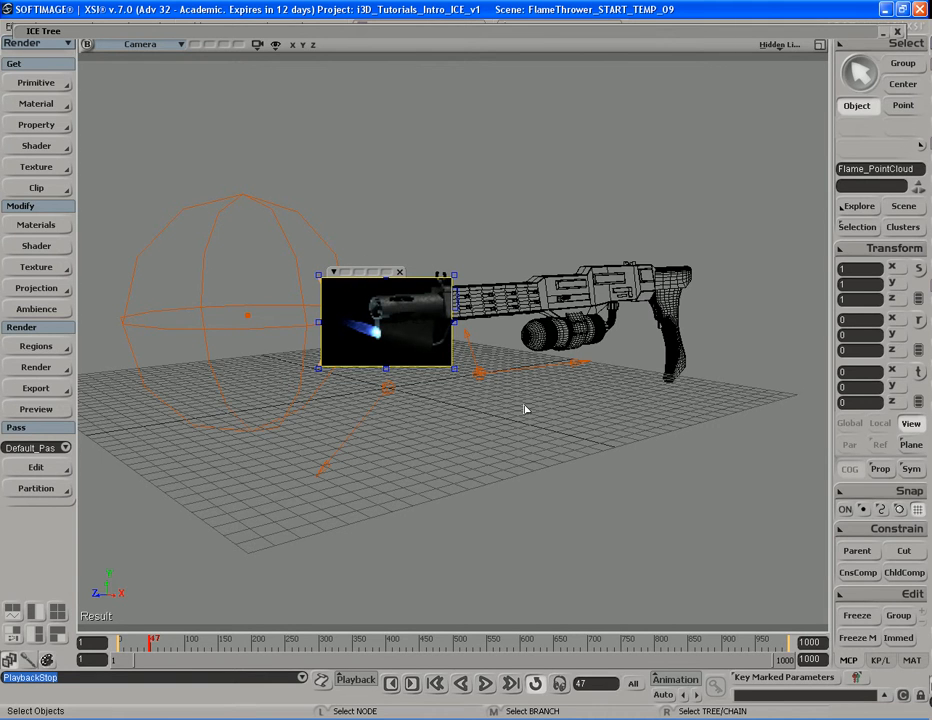
pyautogui.press('q')
pyautogui.middleClick(526, 410)
# Step: Play the simulation on to frame 309, viewing the full flame stream from farther back
pyautogui.press('s')
pyautogui.moveTo(660, 432); pyautogui.dragTo(455, 423, button='middle')
pyautogui.moveTo(455, 423); pyautogui.dragTo(459, 414)
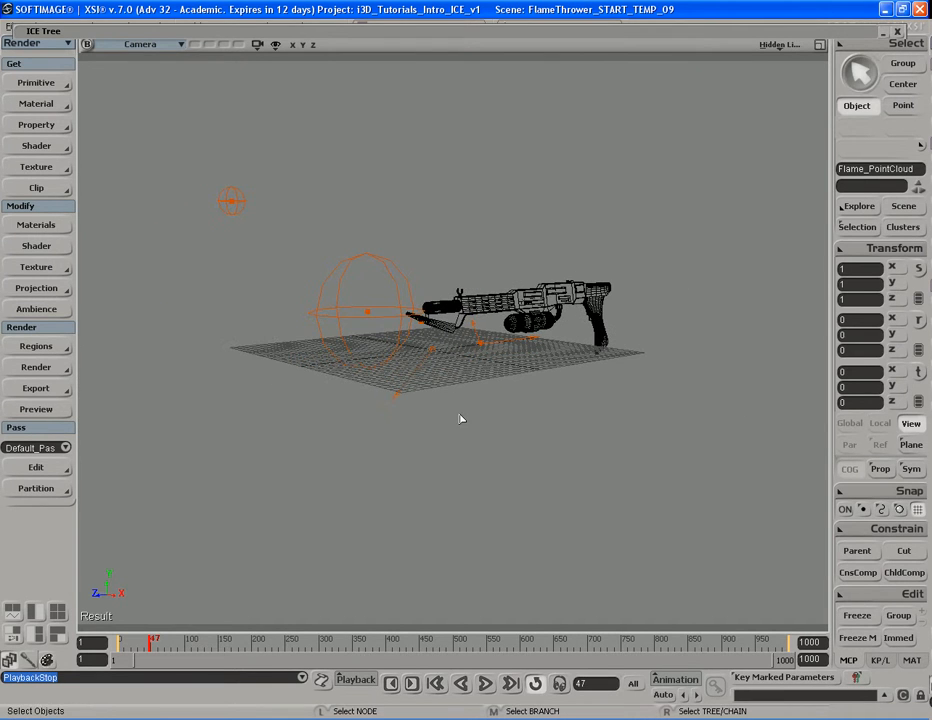
pyautogui.press('Up')
pyautogui.press('Escape')
pyautogui.press('s')
pyautogui.moveTo(463, 419)
pyautogui.mouseDown(button='middle')
pyautogui.moveTo(449, 431)
pyautogui.moveTo(478, 435)
pyautogui.moveTo(379, 431)
pyautogui.moveTo(454, 421)
pyautogui.mouseUp(button='middle')
pyautogui.press('space')
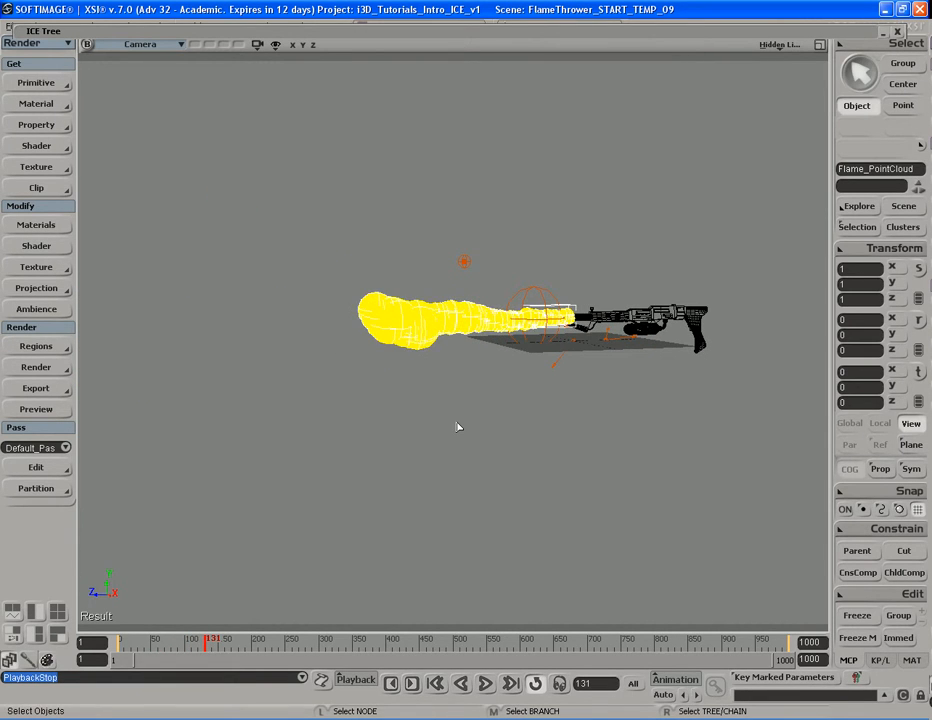
pyautogui.press('F10')
pyautogui.press('s')
pyautogui.moveTo(339, 464); pyautogui.dragTo(423, 447, button='middle')
pyautogui.moveTo(423, 447); pyautogui.dragTo(512, 441, button='right')
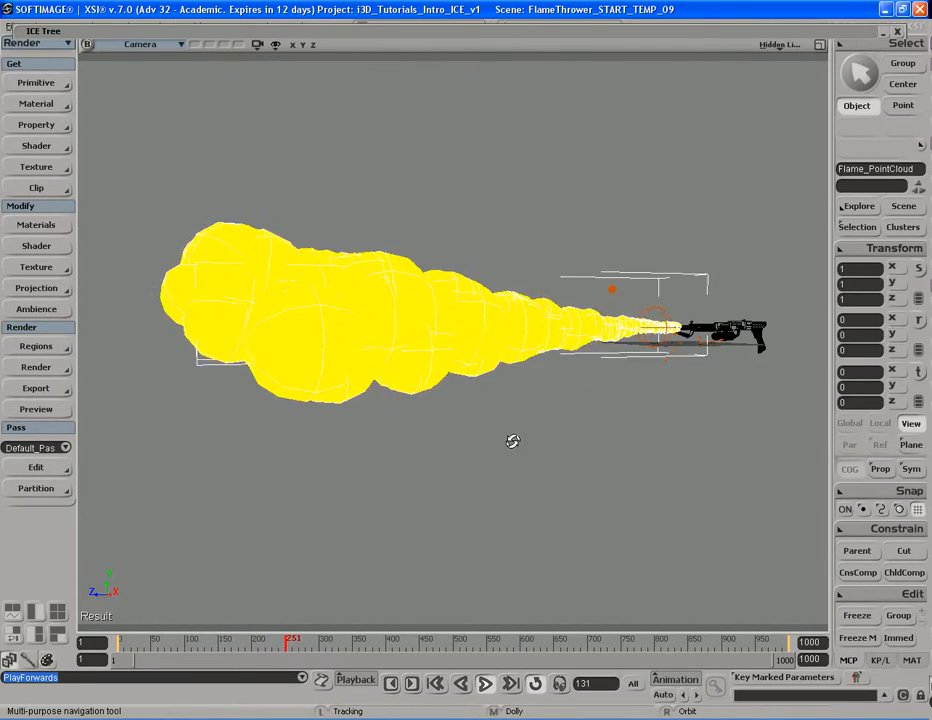
pyautogui.press('Escape')
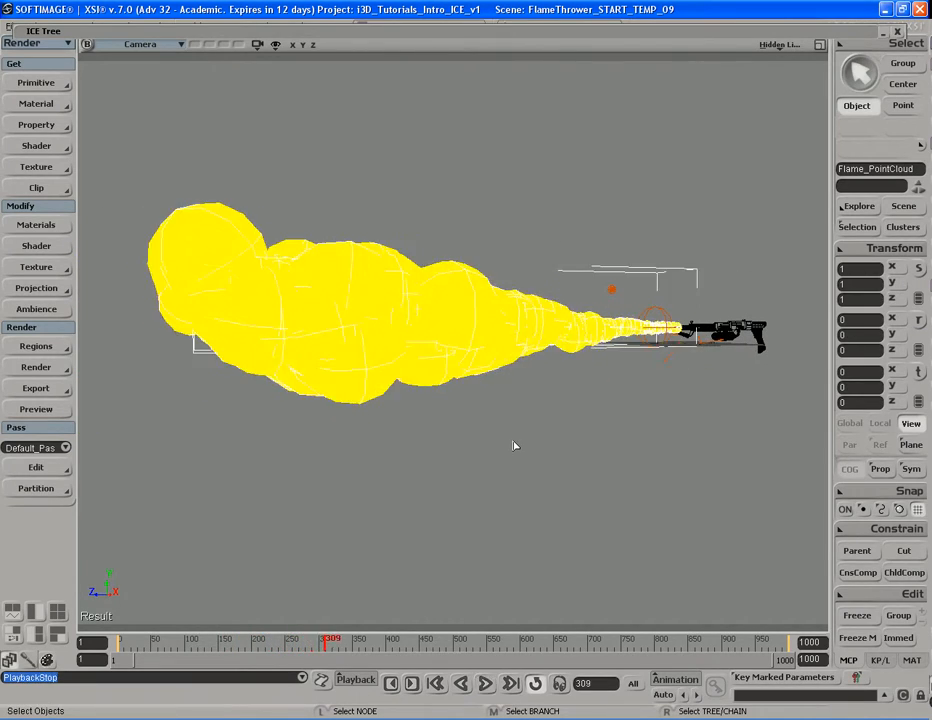
# Step: Render a region around the full flame stream and the gun at frame 309, and clear the region
pyautogui.press('s')
pyautogui.moveTo(511, 457); pyautogui.dragTo(462, 437, button='right')
pyautogui.press('s')
pyautogui.moveTo(243, 294); pyautogui.dragTo(389, 325, button='middle')
pyautogui.moveTo(389, 325); pyautogui.dragTo(381, 322, button='right')
pyautogui.moveTo(416, 334); pyautogui.dragTo(385, 321)
pyautogui.press('q')
pyautogui.moveTo(161, 209); pyautogui.dragTo(618, 378)
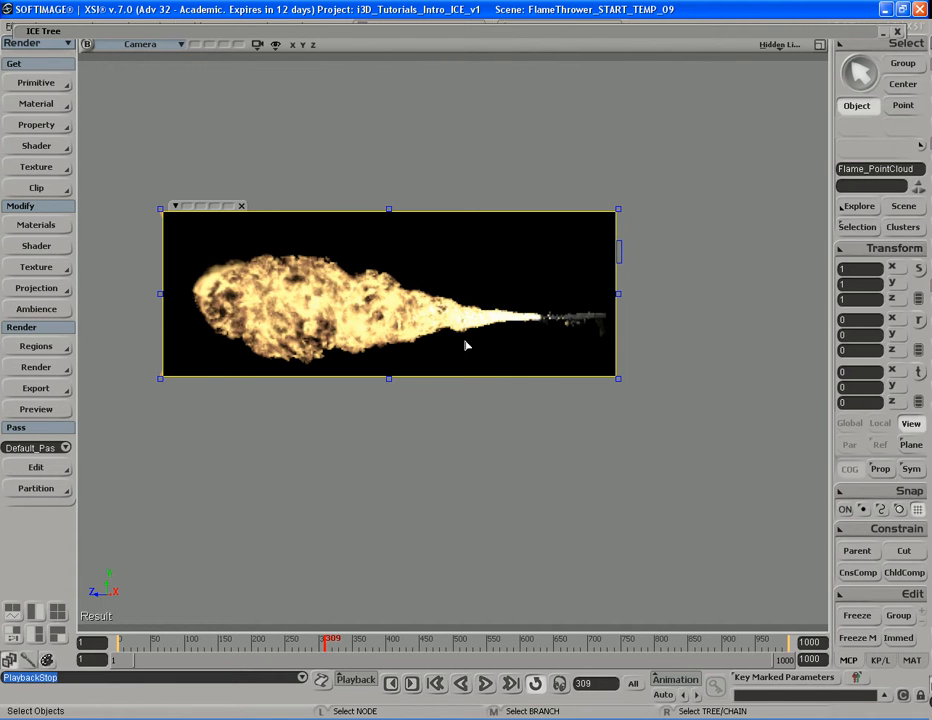
pyautogui.press('q')
pyautogui.middleClick(655, 362)
# Step: Examine the flame stream and the gun from several angles, and clear the selection
pyautogui.press('s')
pyautogui.moveTo(426, 485); pyautogui.dragTo(494, 437, button='right')
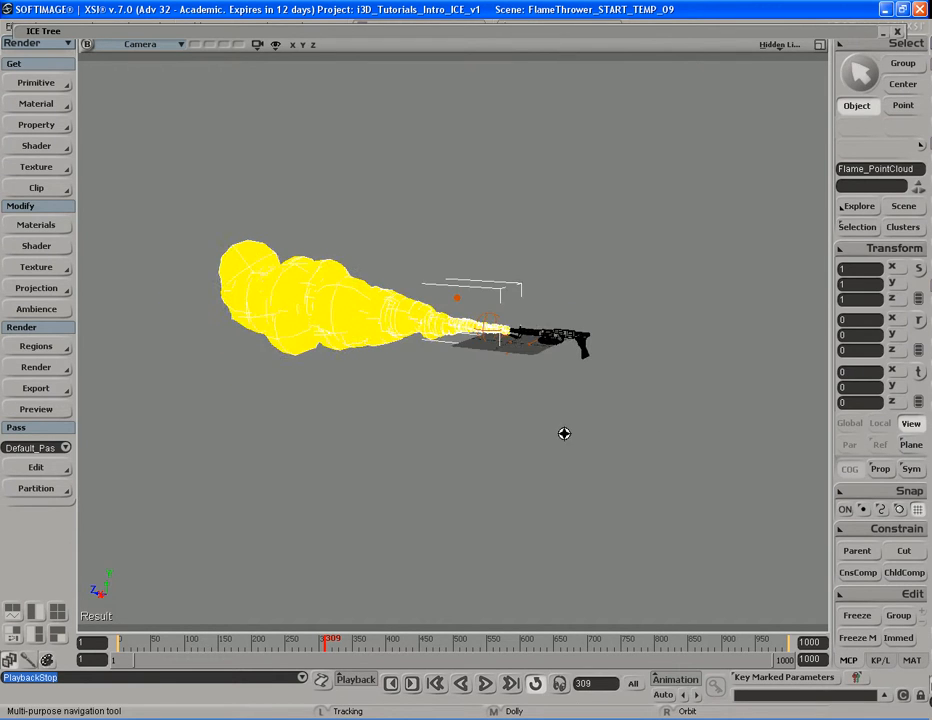
pyautogui.moveTo(494, 437); pyautogui.dragTo(435, 428, button='middle')
pyautogui.moveTo(520, 439); pyautogui.dragTo(445, 406, button='right')
pyautogui.moveTo(445, 406); pyautogui.dragTo(491, 422)
pyautogui.press('s')
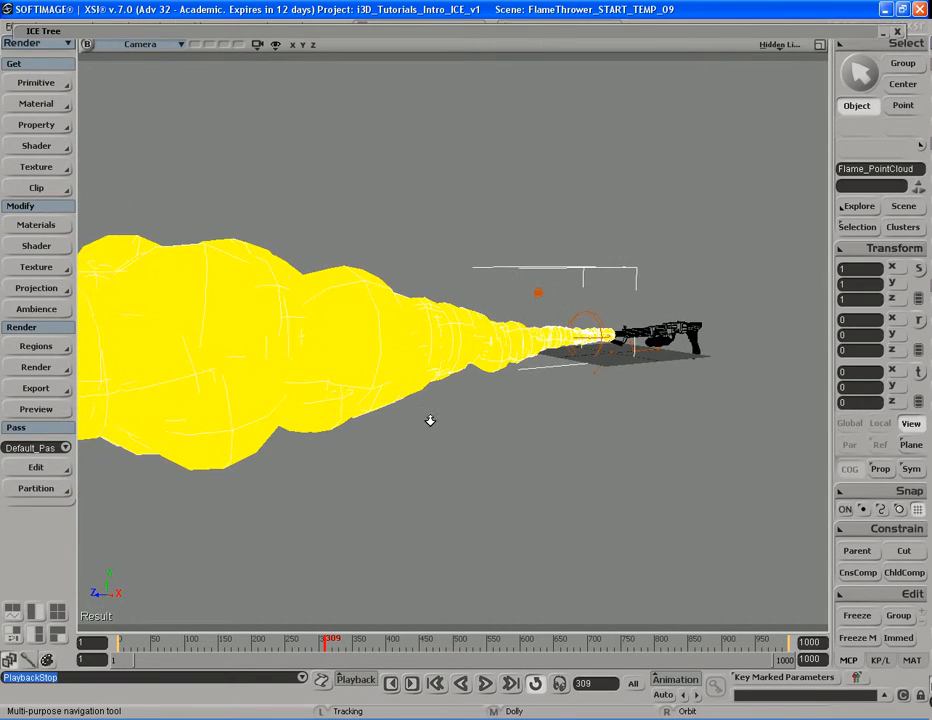
pyautogui.moveTo(460, 426); pyautogui.dragTo(473, 424, button='middle')
pyautogui.press('space')
pyautogui.click(568, 431)
pyautogui.moveTo(473, 424); pyautogui.dragTo(522, 418)
pyautogui.press('s')
pyautogui.moveTo(522, 418); pyautogui.dragTo(505, 417, button='right')
pyautogui.moveTo(555, 420); pyautogui.dragTo(533, 420, button='middle')
pyautogui.moveTo(536, 419); pyautogui.dragTo(516, 419)
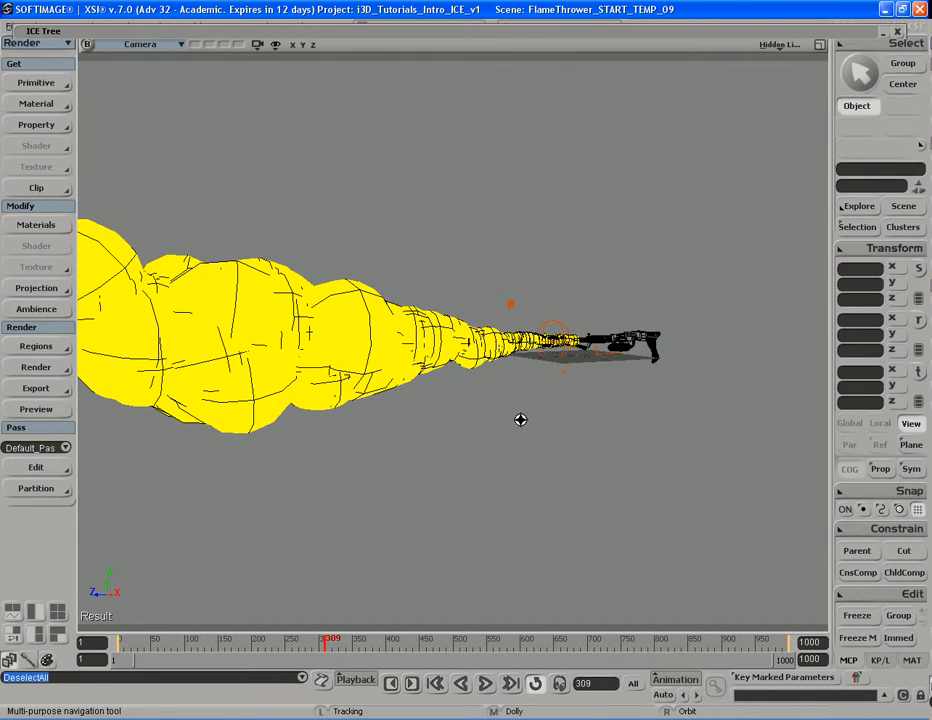
# Step: Select the gun's frame, open the scene explorer, and compare Flame_Emitter with Ignition_Emitter by selecting them in turn
pyautogui.press('space')
pyautogui.click(637, 358)
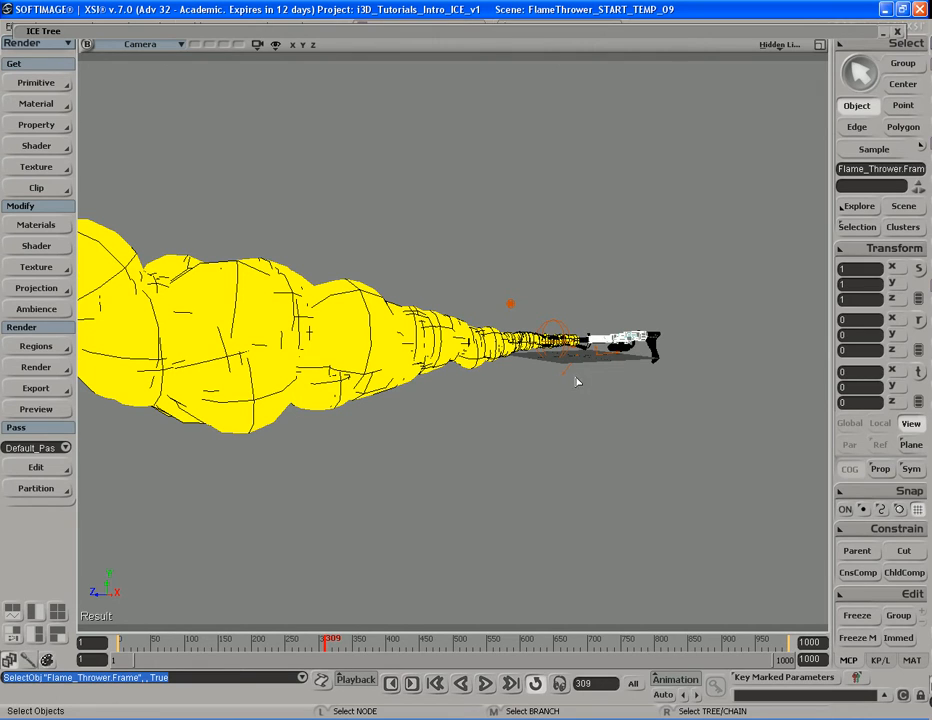
pyautogui.press('8')
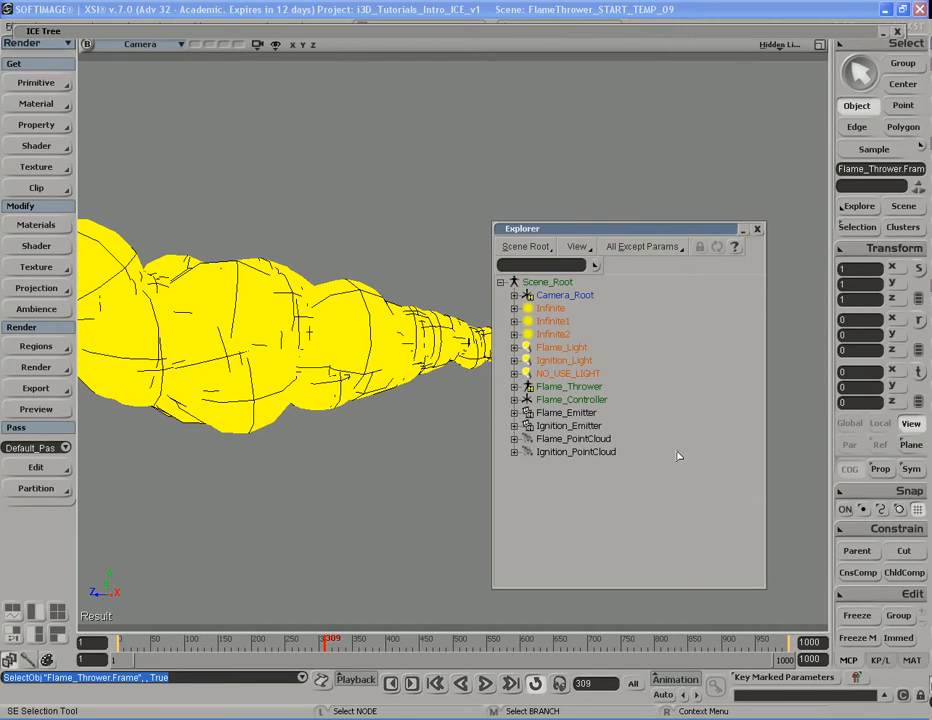
pyautogui.click(566, 413)
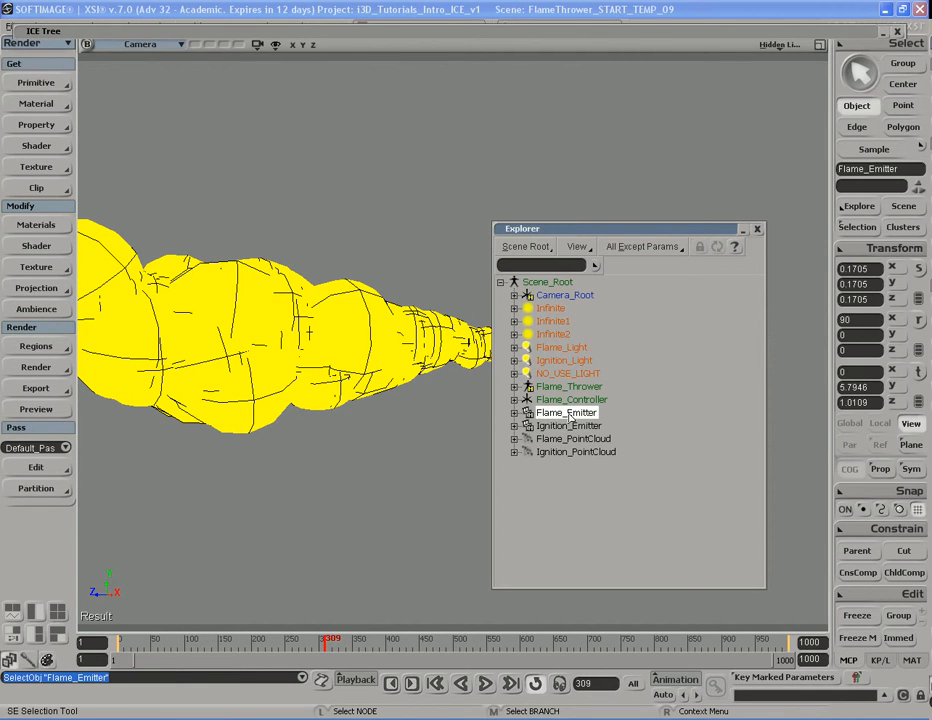
pyautogui.click(569, 427)
pyautogui.click(569, 415)
pyautogui.click(567, 426)
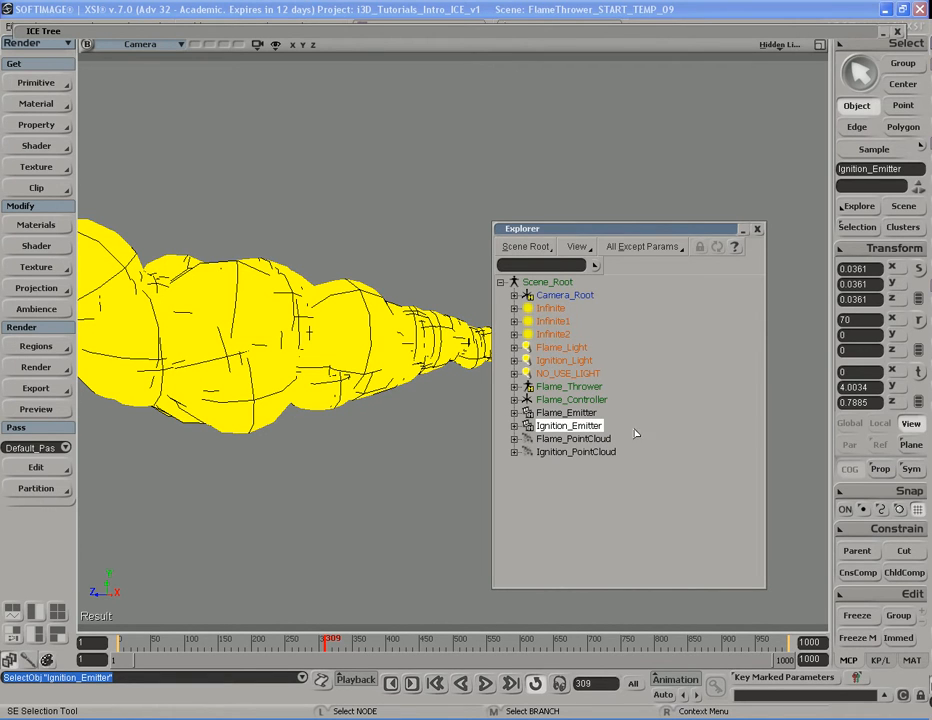
pyautogui.click(568, 413)
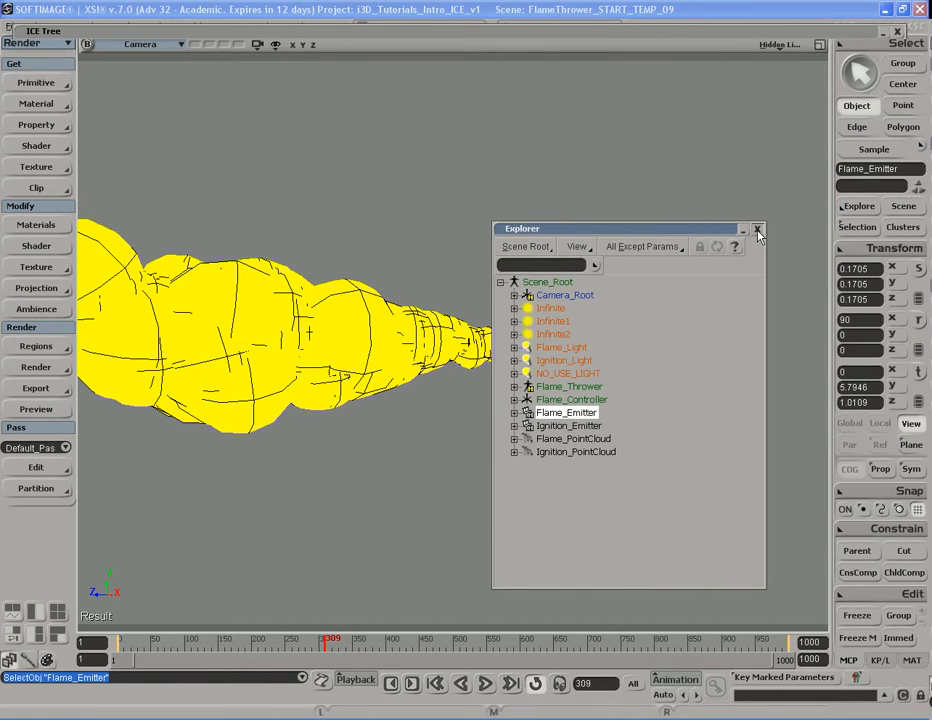
# Step: Switch between Flame_PointCloud and Ignition_PointCloud in the explorer, leaving Ignition_PointCloud selected
pyautogui.click(574, 439)
pyautogui.click(576, 452)
pyautogui.click(575, 440)
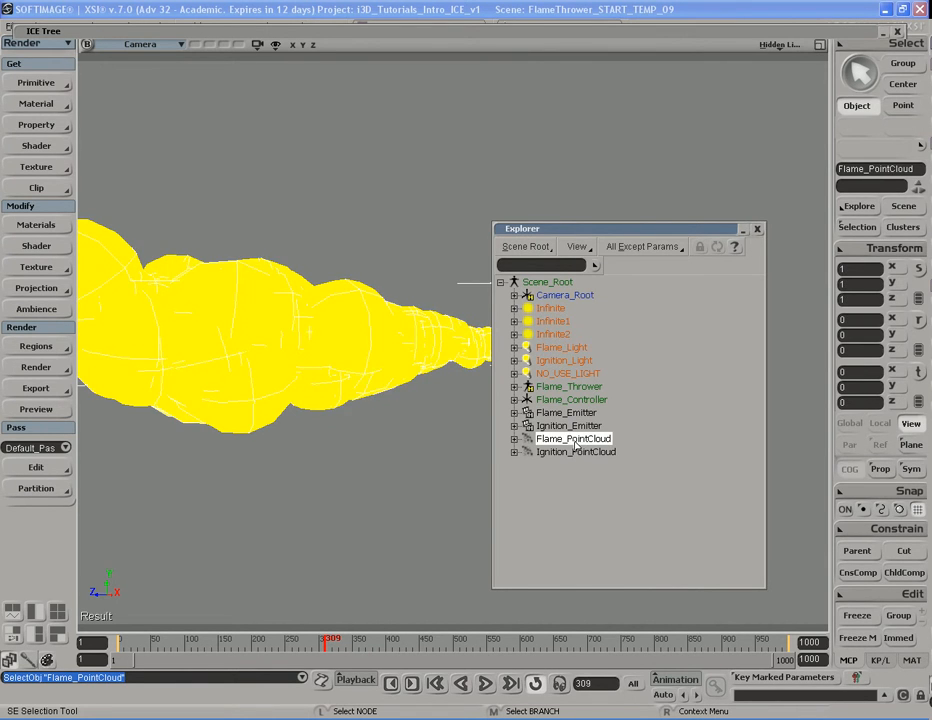
pyautogui.click(576, 452)
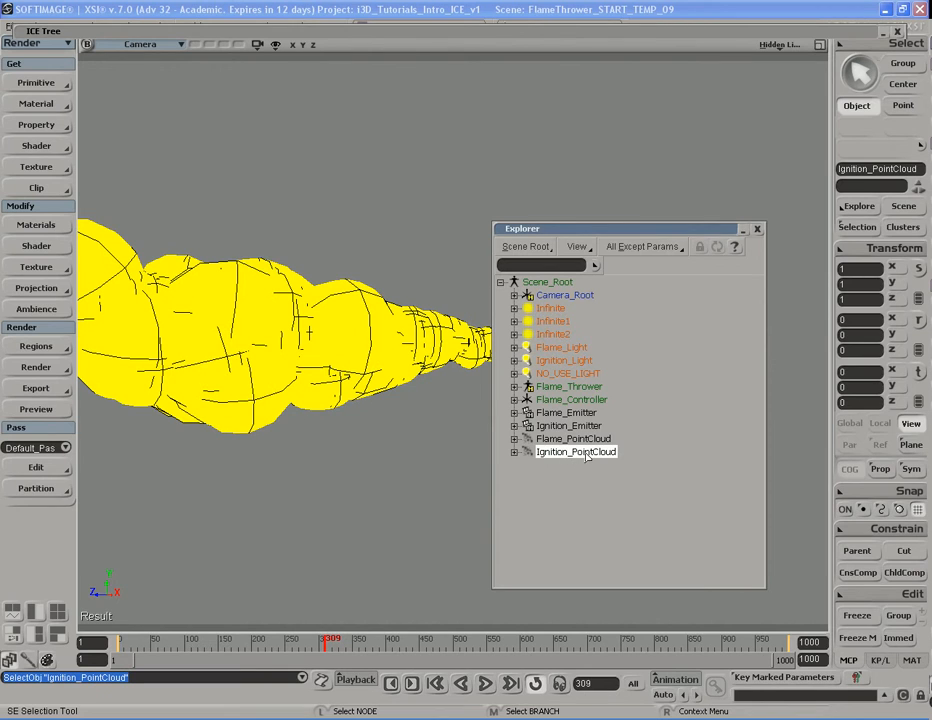
# Step: Load the ignition point cloud's graph in the ICE Tree and rearrange its nodes, moving the ICETree node away from the others
pyautogui.doubleClick(534, 34)
pyautogui.click(311, 51)
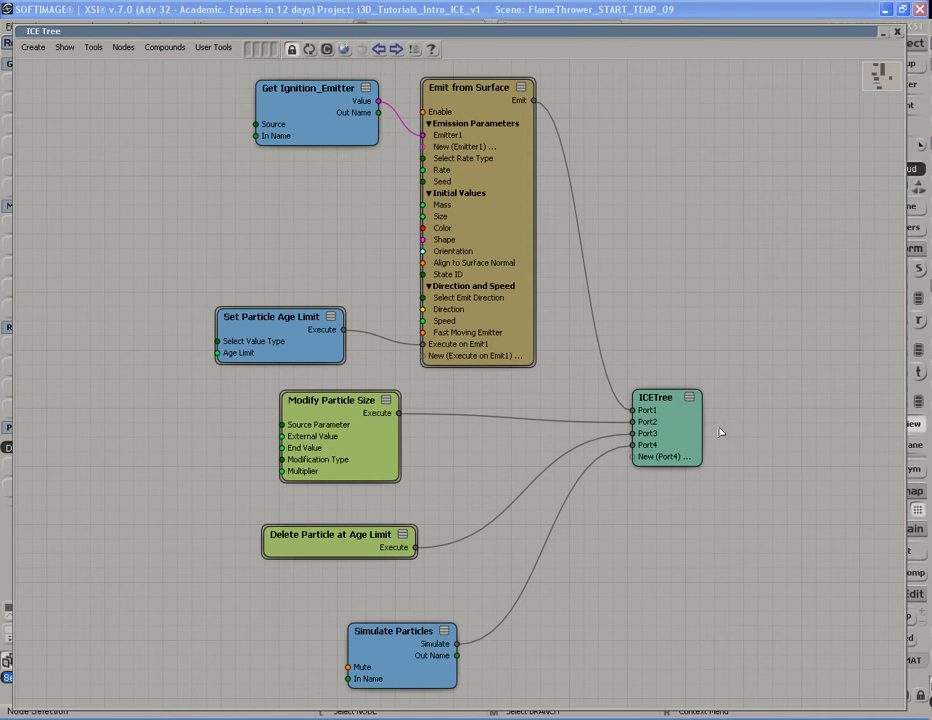
pyautogui.press('r')
pyautogui.moveTo(640, 388); pyautogui.dragTo(784, 392)
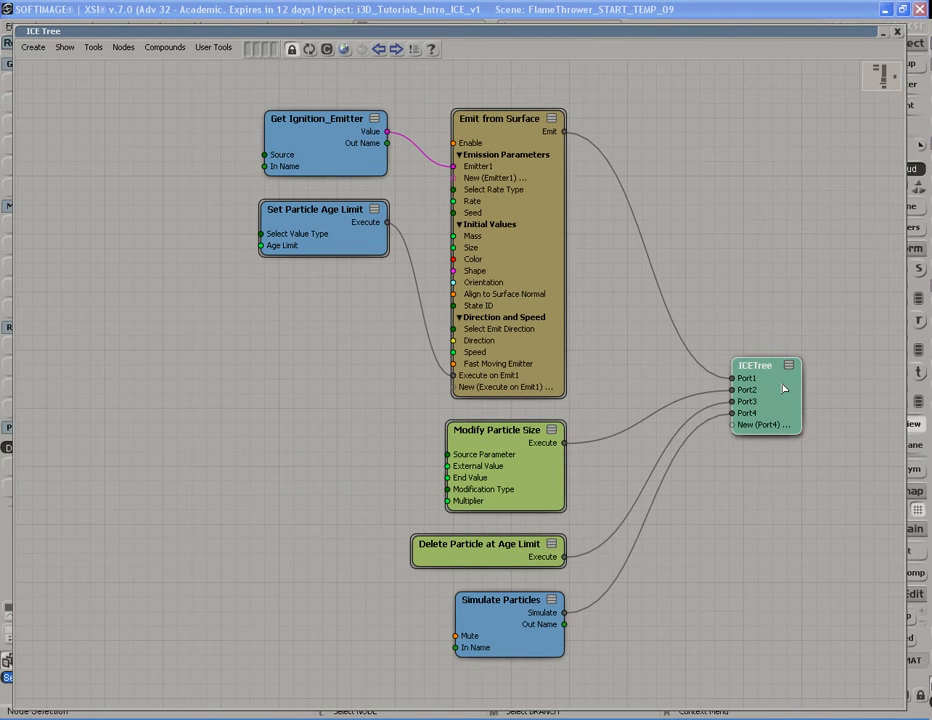
# Step: Inspect the Emit from Surface, Set Particle Age Limit and Modify Particle Size nodes, including the age limit settings
pyautogui.click(562, 215)
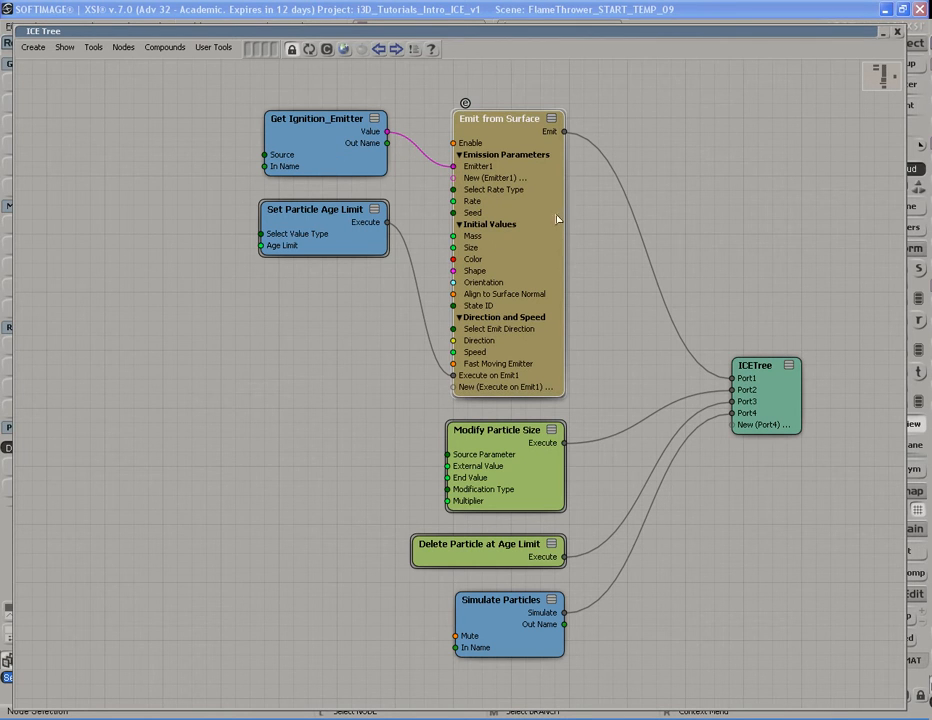
pyautogui.click(352, 254)
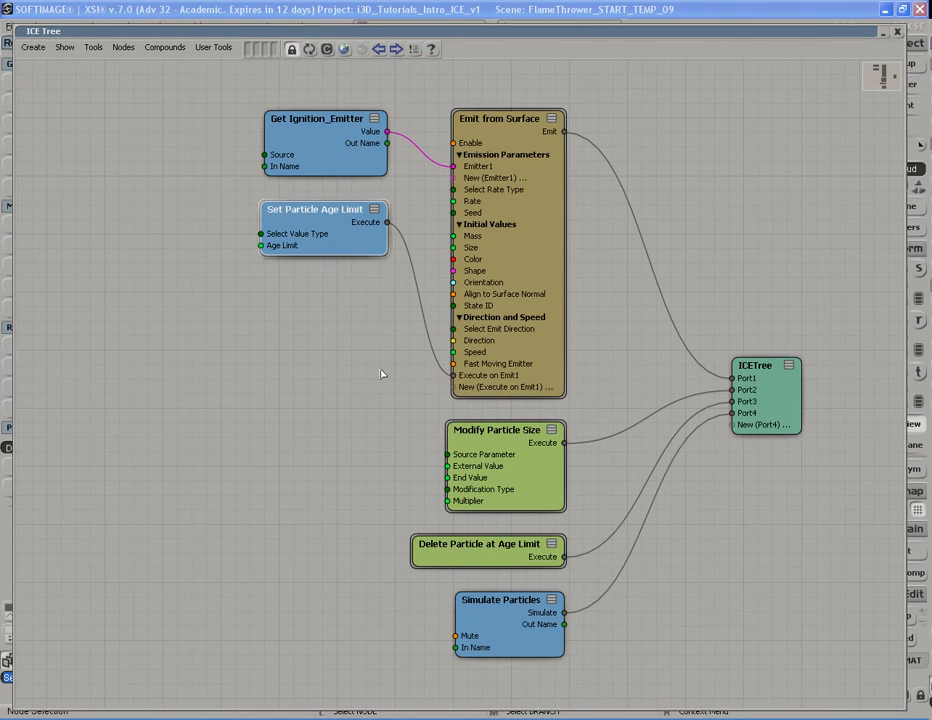
pyautogui.doubleClick(341, 239)
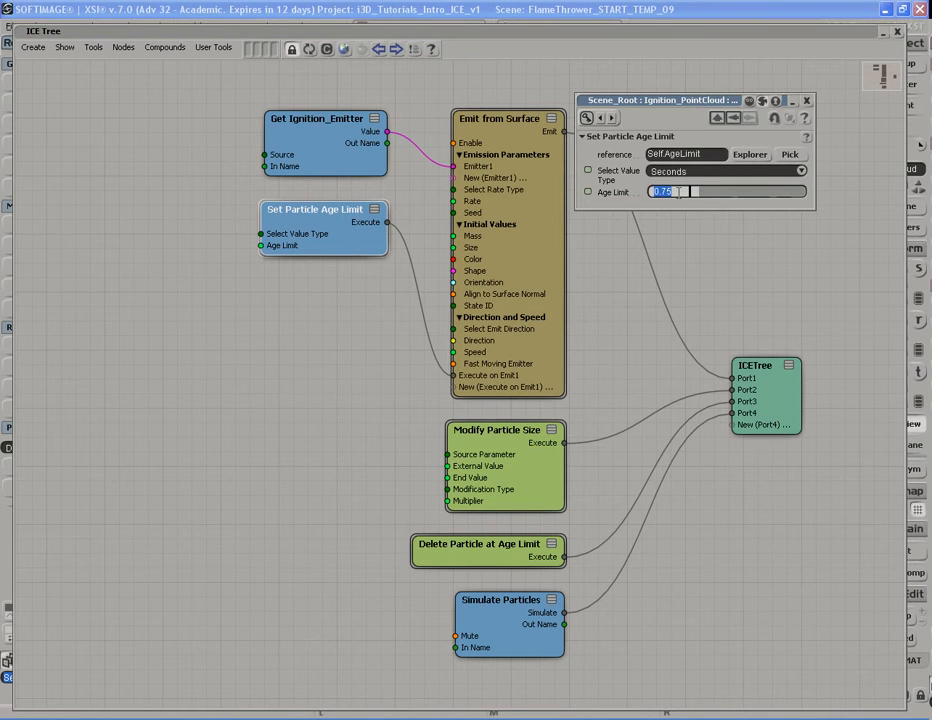
pyautogui.click(806, 102)
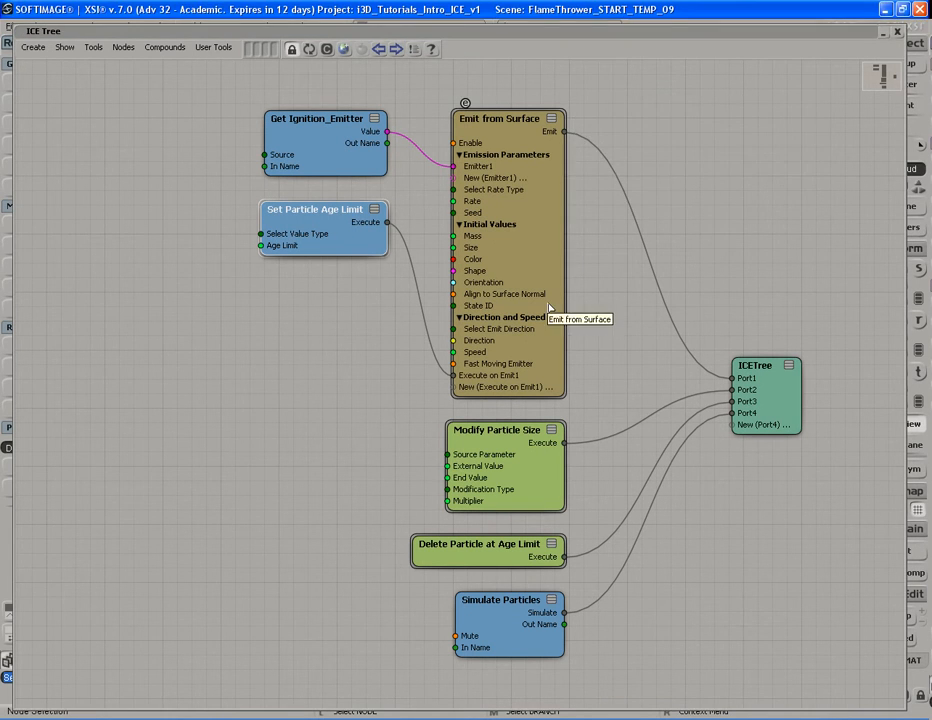
pyautogui.click(547, 466)
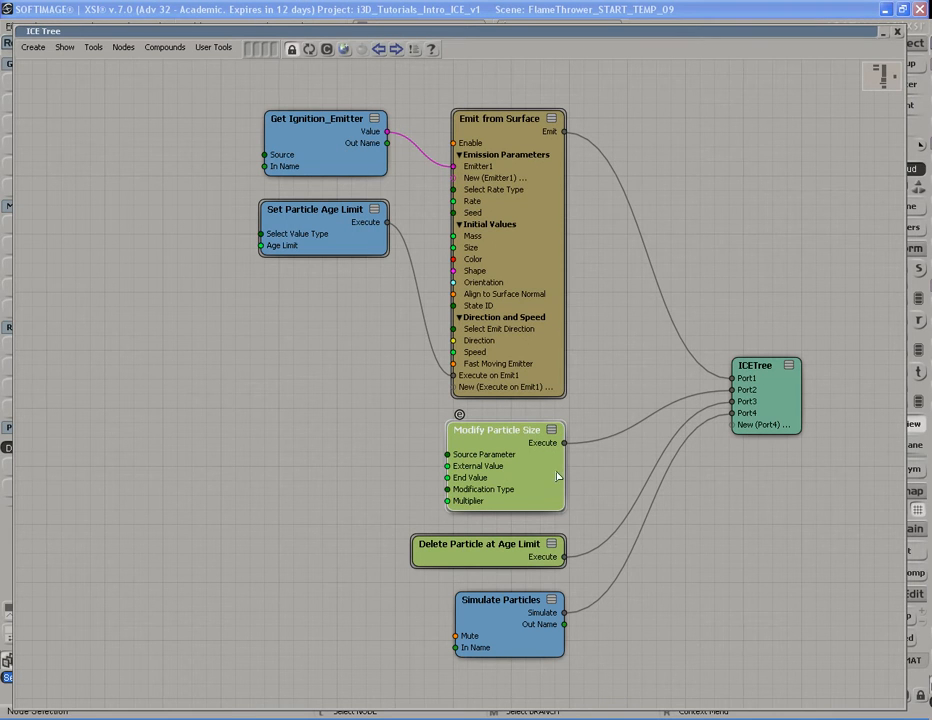
# Step: Collapse the ICE Tree, close the explorer, and play the ignition simulation from the first frame to frame 40 near the muzzle
pyautogui.doubleClick(585, 32)
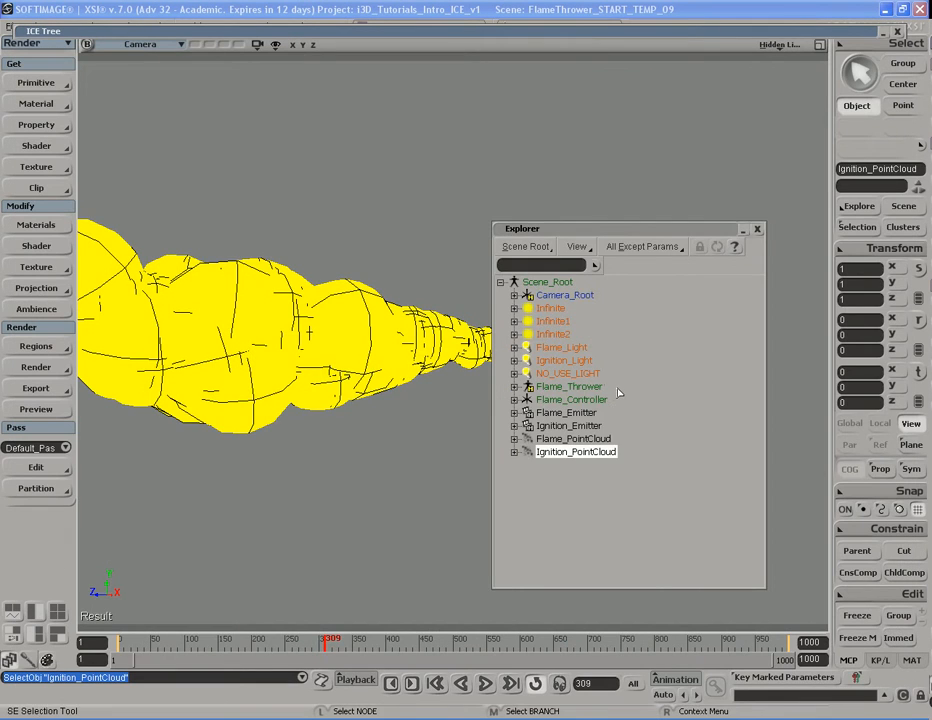
pyautogui.click(756, 229)
pyautogui.press('s')
pyautogui.moveTo(560, 340); pyautogui.dragTo(399, 363, button='middle')
pyautogui.moveTo(399, 363); pyautogui.dragTo(420, 361)
pyautogui.press('Home')
pyautogui.press('Up')
pyautogui.press('Up')
pyautogui.press('s')
pyautogui.moveTo(447, 410); pyautogui.dragTo(385, 405, button='middle')
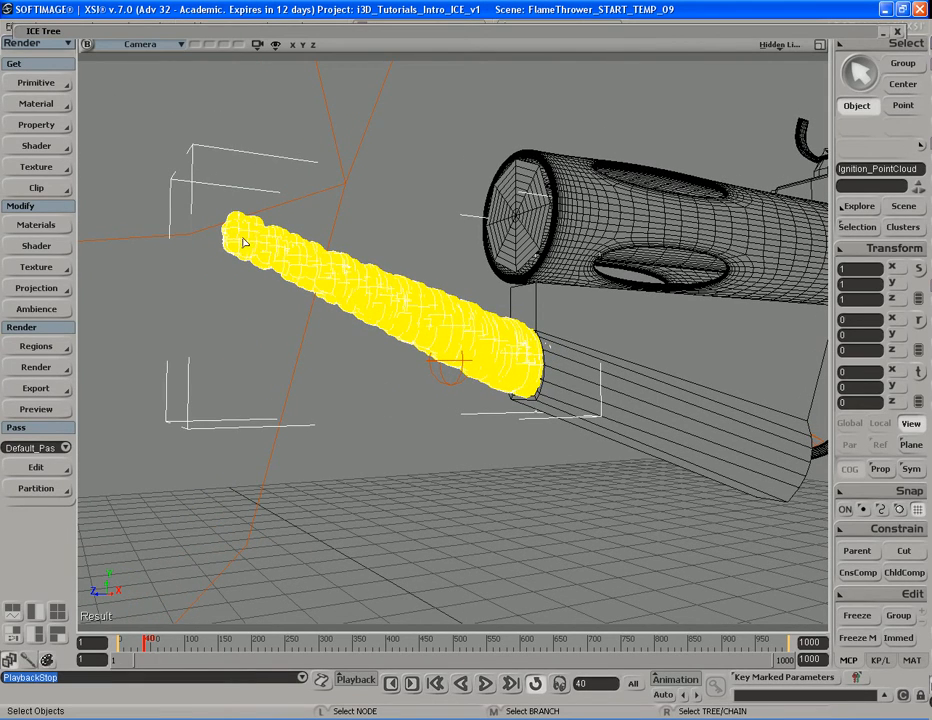
# Step: Restore the ICE Tree and inspect the ignition's Modify Particle Size profile curve points, keeping Age Percentage as the source parameter
pyautogui.doubleClick(451, 34)
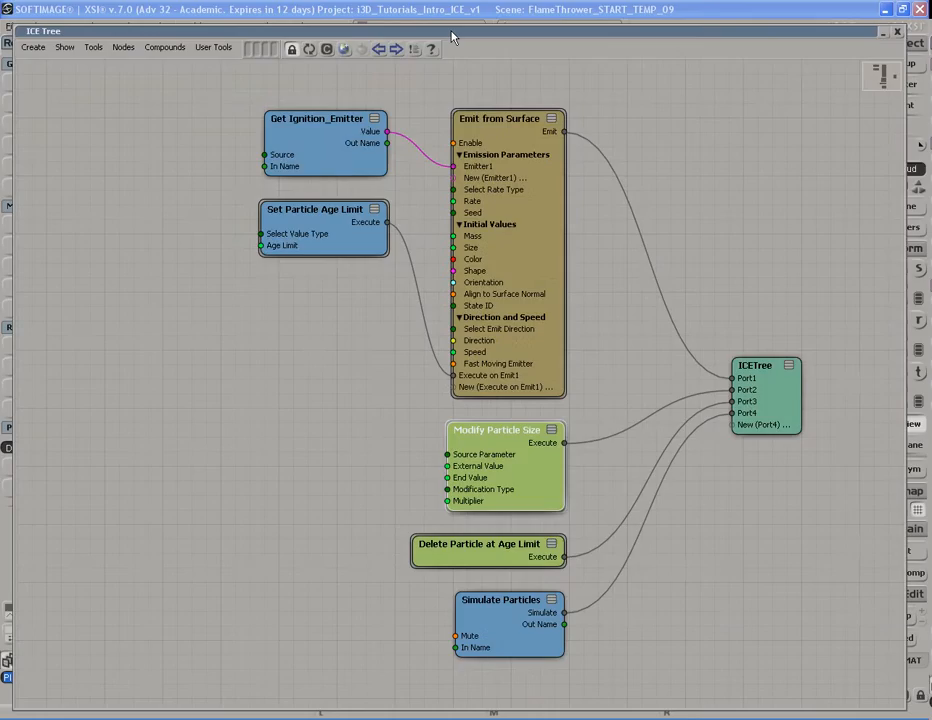
pyautogui.doubleClick(533, 468)
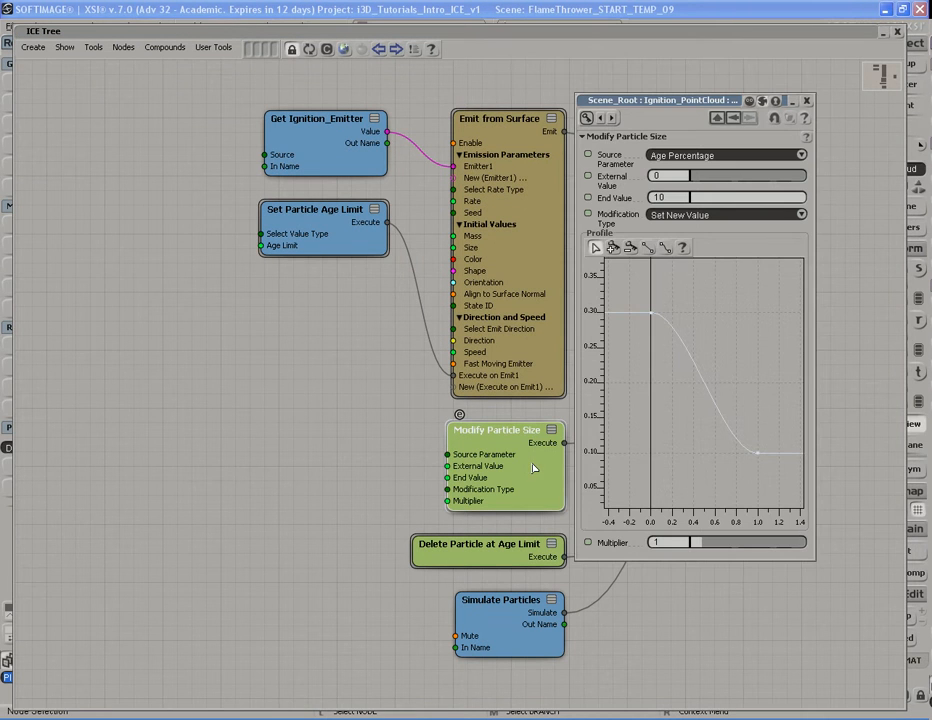
pyautogui.click(650, 312)
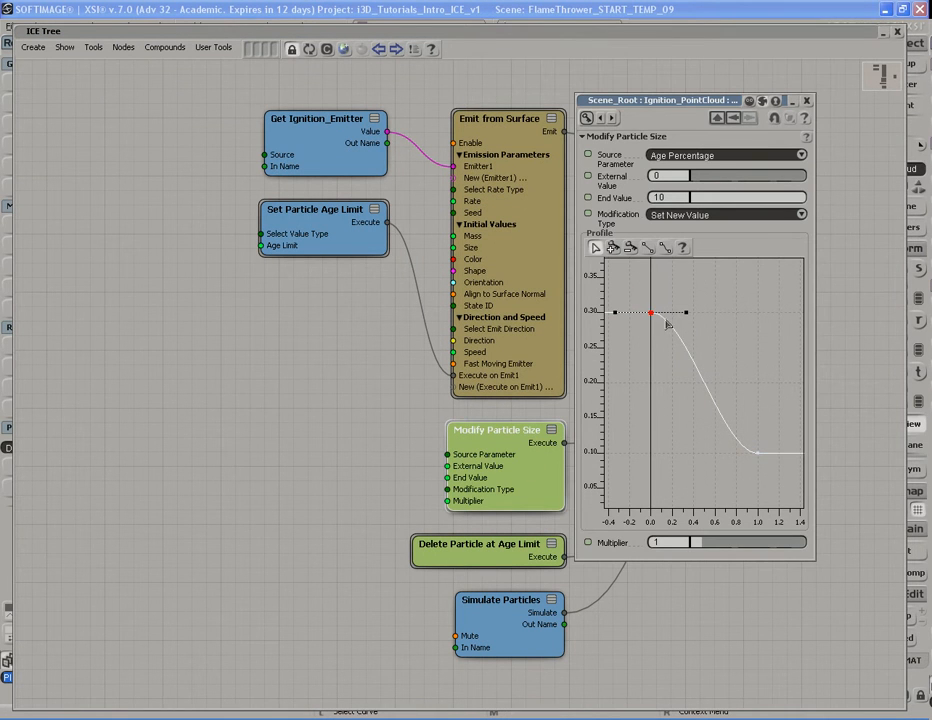
pyautogui.moveTo(741, 425); pyautogui.dragTo(763, 474)
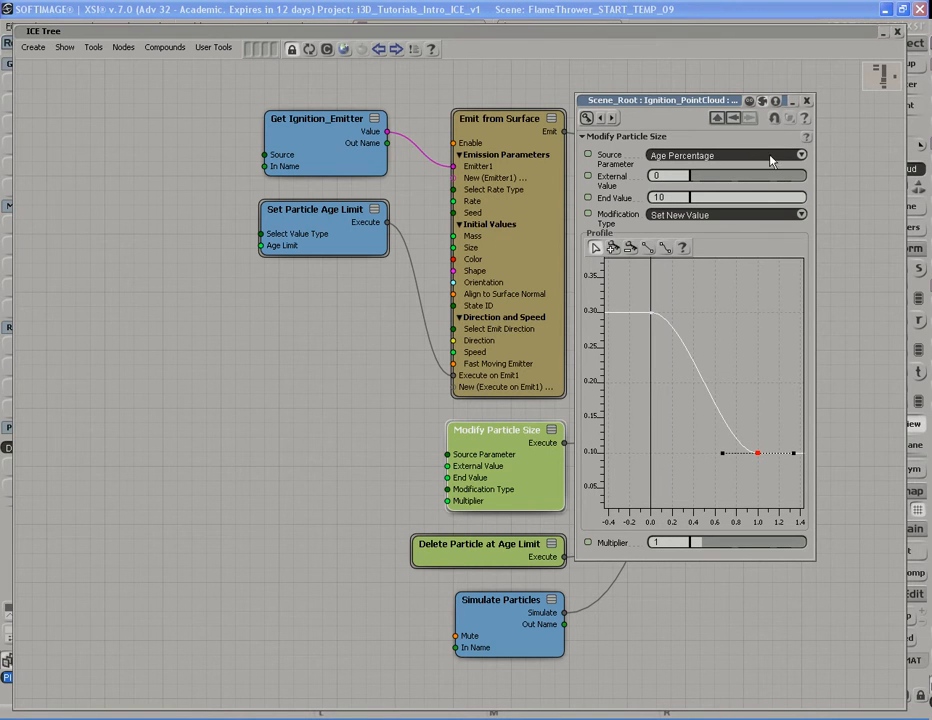
pyautogui.click(799, 156)
pyautogui.click(734, 156)
pyautogui.click(806, 101)
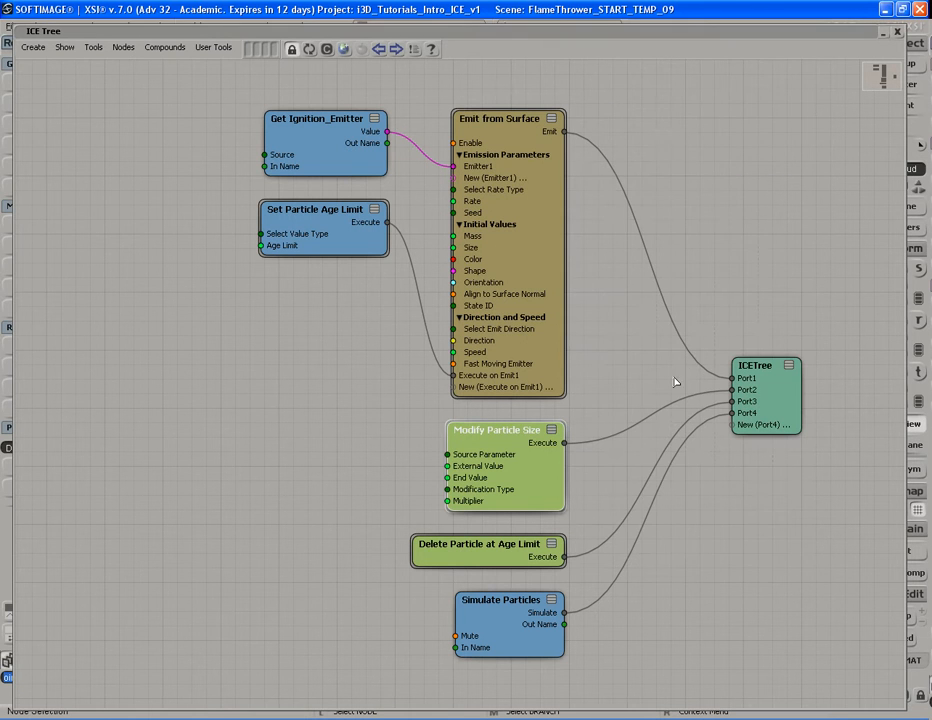
# Step: Examine the Delete Particle at Age Limit, Set Particle Age Limit and Simulate Particles nodes in the ignition graph
pyautogui.press('s')
pyautogui.moveTo(405, 451); pyautogui.dragTo(535, 449, button='middle')
pyautogui.moveTo(535, 449); pyautogui.dragTo(516, 400)
pyautogui.moveTo(648, 416); pyautogui.dragTo(553, 412, button='middle')
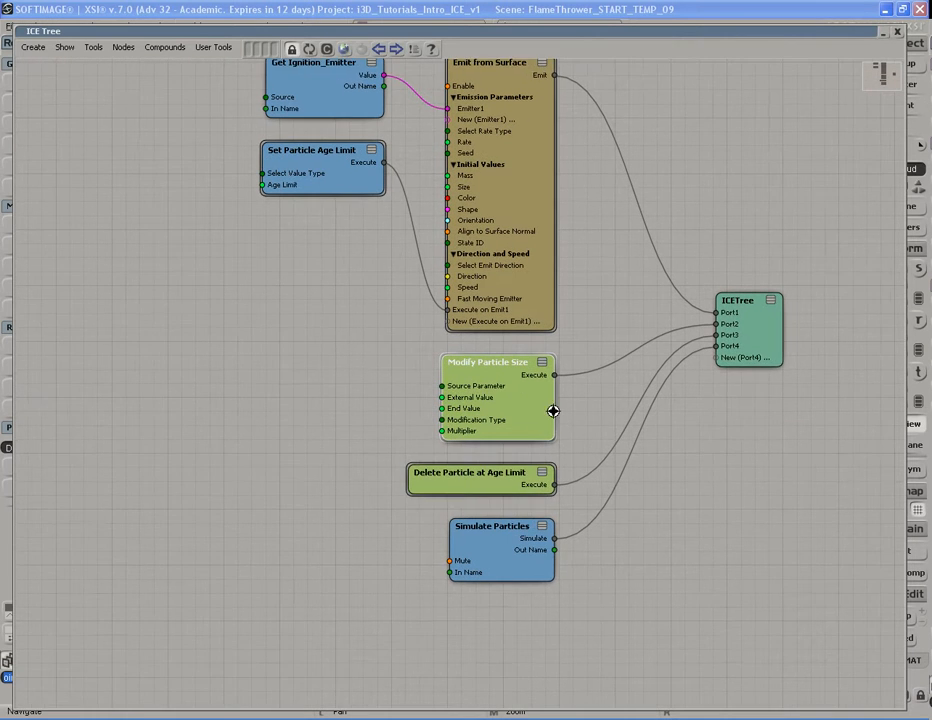
pyautogui.moveTo(553, 420); pyautogui.dragTo(551, 404)
pyautogui.click(464, 462)
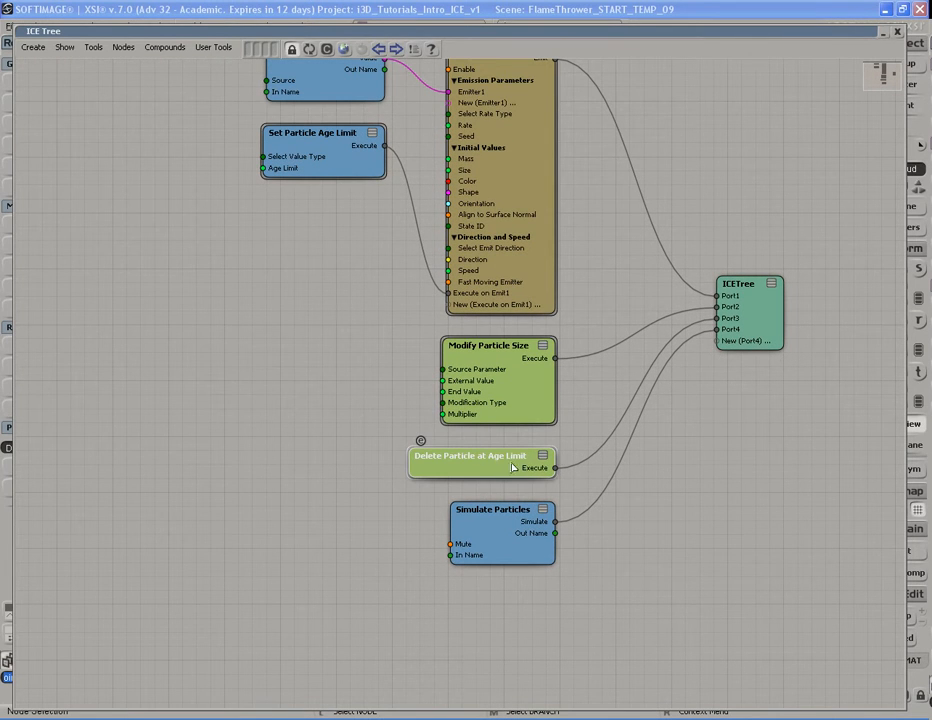
pyautogui.click(364, 150)
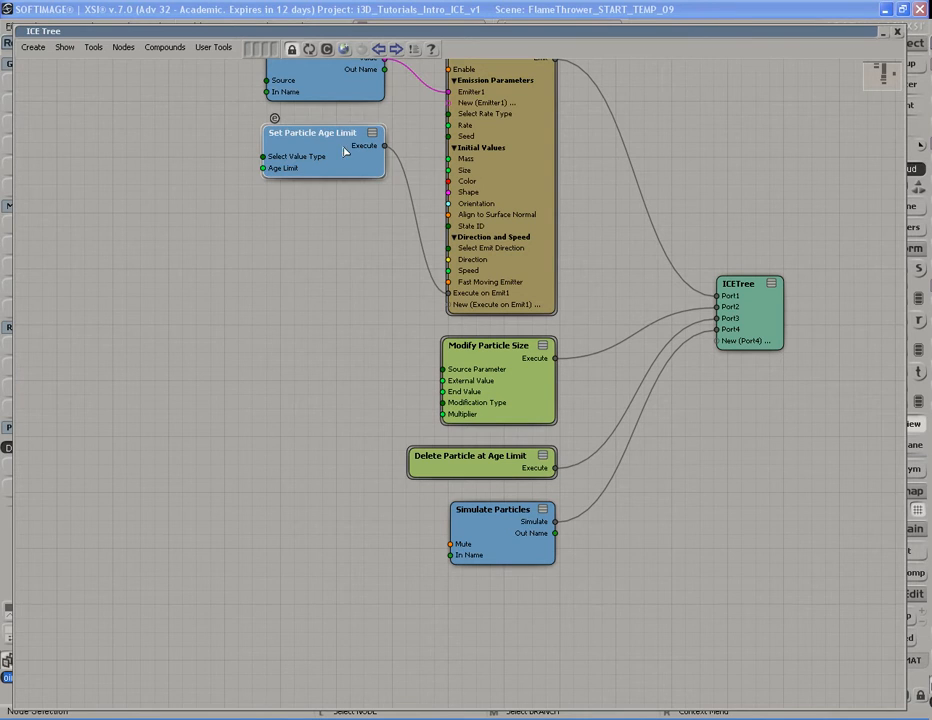
pyautogui.moveTo(364, 150); pyautogui.dragTo(359, 163)
pyautogui.moveTo(493, 551)
pyautogui.mouseDown()
pyautogui.moveTo(510, 562)
pyautogui.moveTo(493, 576)
pyautogui.mouseUp()
pyautogui.press('s')
pyautogui.moveTo(607, 549); pyautogui.dragTo(420, 420, button='middle')
pyautogui.moveTo(497, 341)
pyautogui.mouseDown()
pyautogui.moveTo(499, 374)
pyautogui.moveTo(501, 364)
pyautogui.mouseUp()
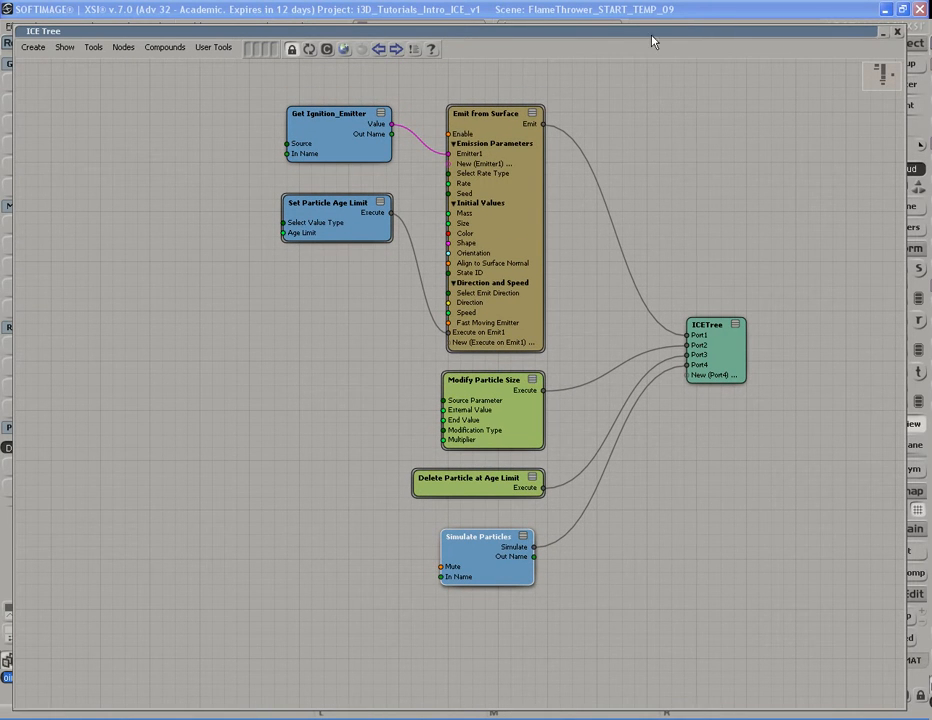
# Step: Collapse the ICE Tree, select Ignition_Light near the muzzle and inspect its light properties, then close them
pyautogui.doubleClick(652, 33)
pyautogui.press('s')
pyautogui.scroll(-5, 449, 350)
pyautogui.moveTo(449, 350); pyautogui.dragTo(467, 374, button='right')
pyautogui.click(457, 372)
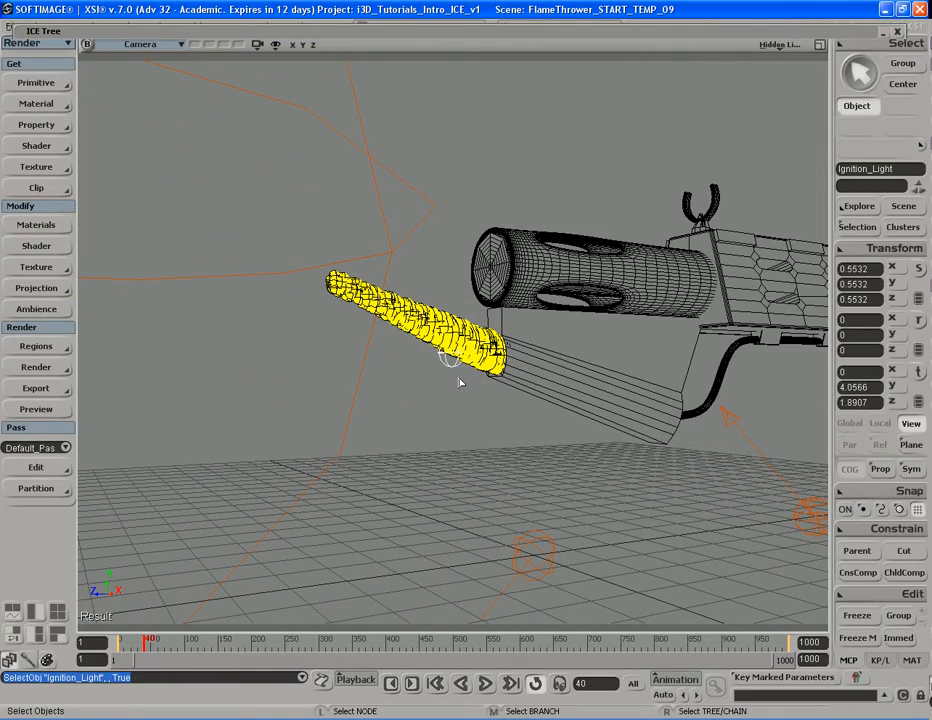
pyautogui.press('Return')
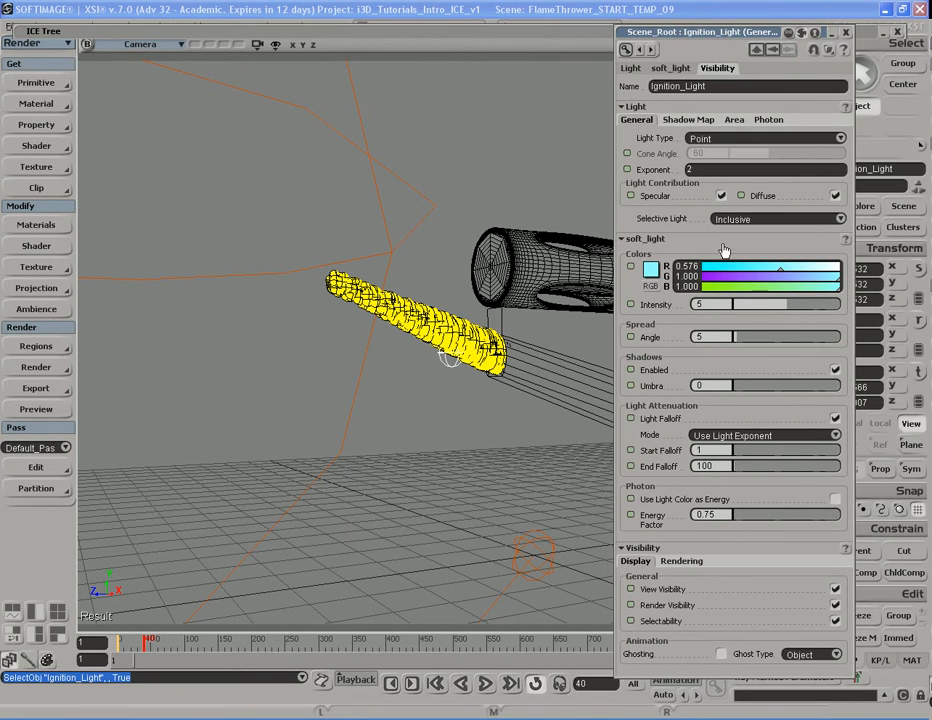
pyautogui.click(846, 32)
# Step: Preview the ignition flame and muzzle at frame 40 in a render region, then dismiss the region
pyautogui.press('q')
pyautogui.moveTo(385, 178); pyautogui.dragTo(568, 438)
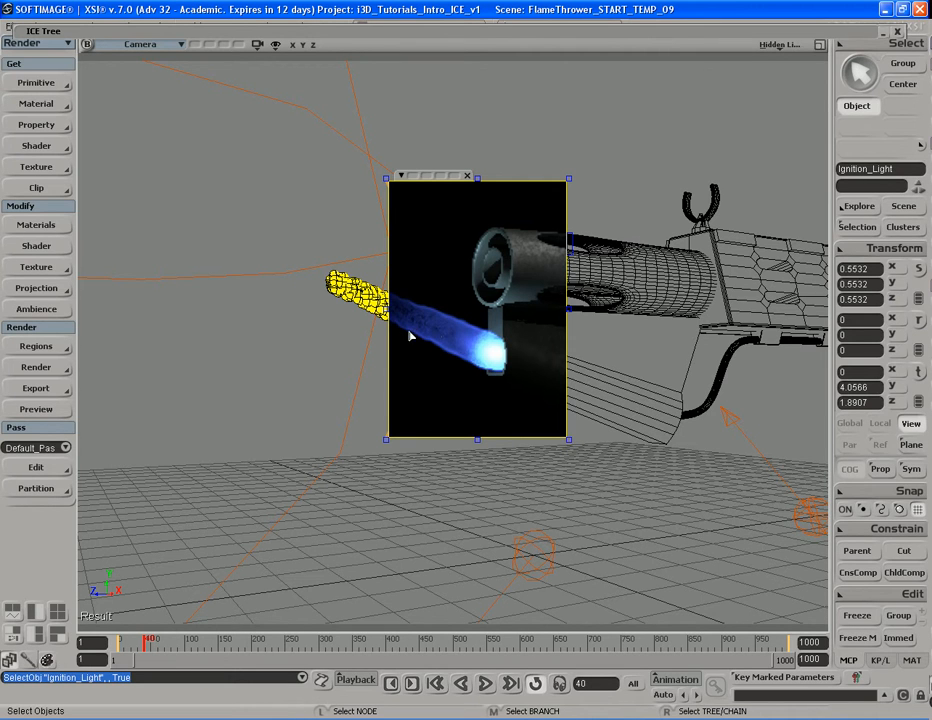
pyautogui.press('q')
pyautogui.middleClick(600, 191)
# Step: Frame the whole flame thrower in the camera view and play the simulation from frame 40 to frame 116
pyautogui.press('s')
pyautogui.moveTo(560, 260); pyautogui.dragTo(330, 355, button='middle')
pyautogui.moveTo(630, 314); pyautogui.dragTo(558, 306, button='middle')
pyautogui.moveTo(558, 306); pyautogui.dragTo(566, 318, button='right')
pyautogui.press('Up')
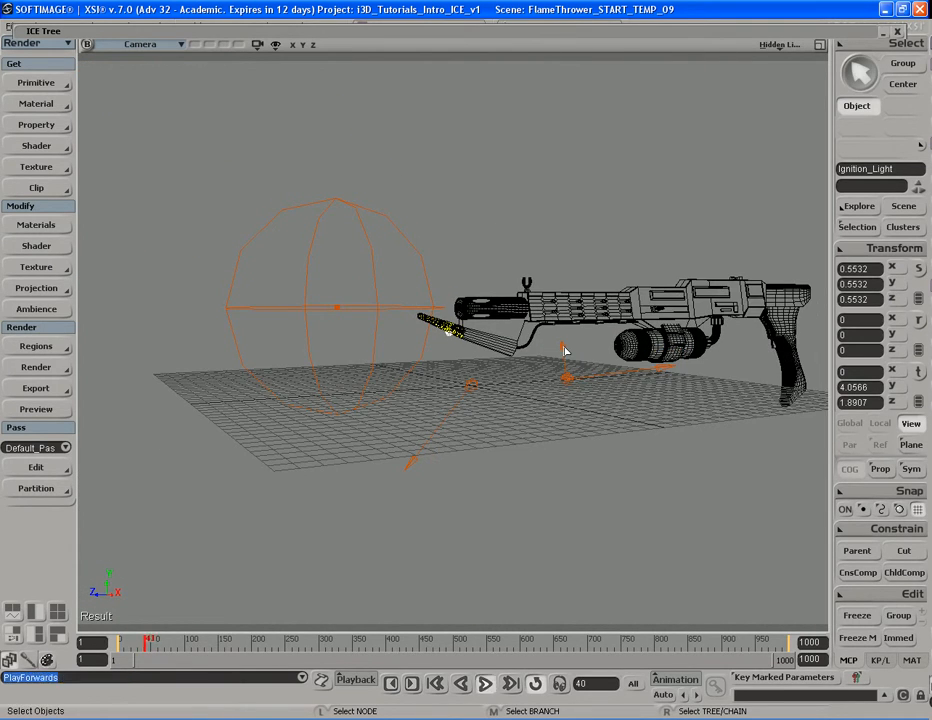
pyautogui.press('Up')
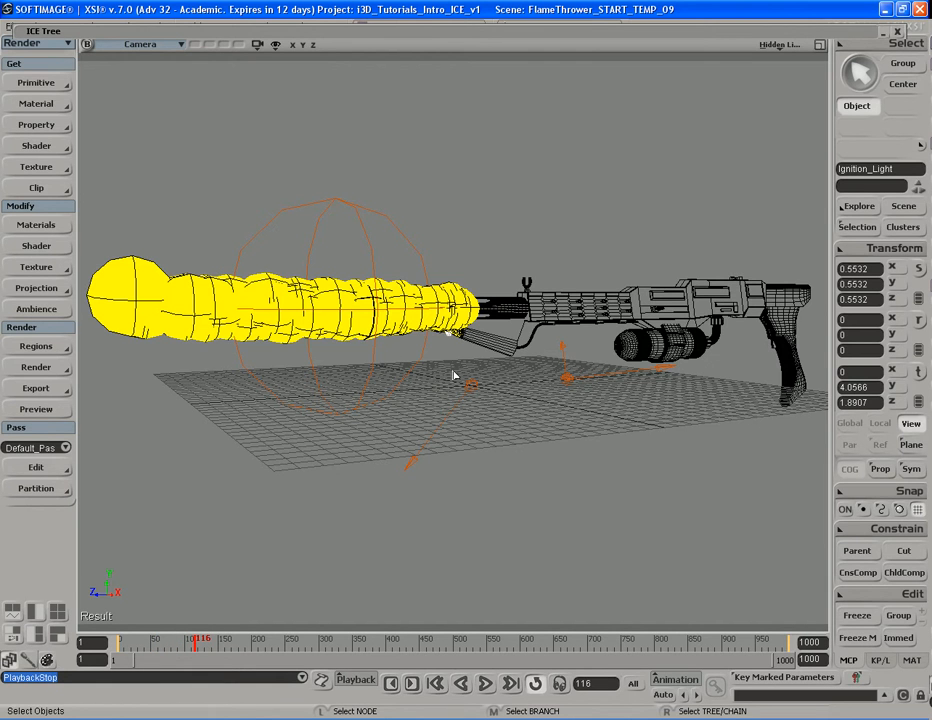
# Step: Select Flame_PointCloud in the viewport and load its graph in the ICE Tree
pyautogui.press('s')
pyautogui.moveTo(310, 389); pyautogui.dragTo(350, 366, button='middle')
pyautogui.moveTo(350, 366); pyautogui.dragTo(377, 356, button='right')
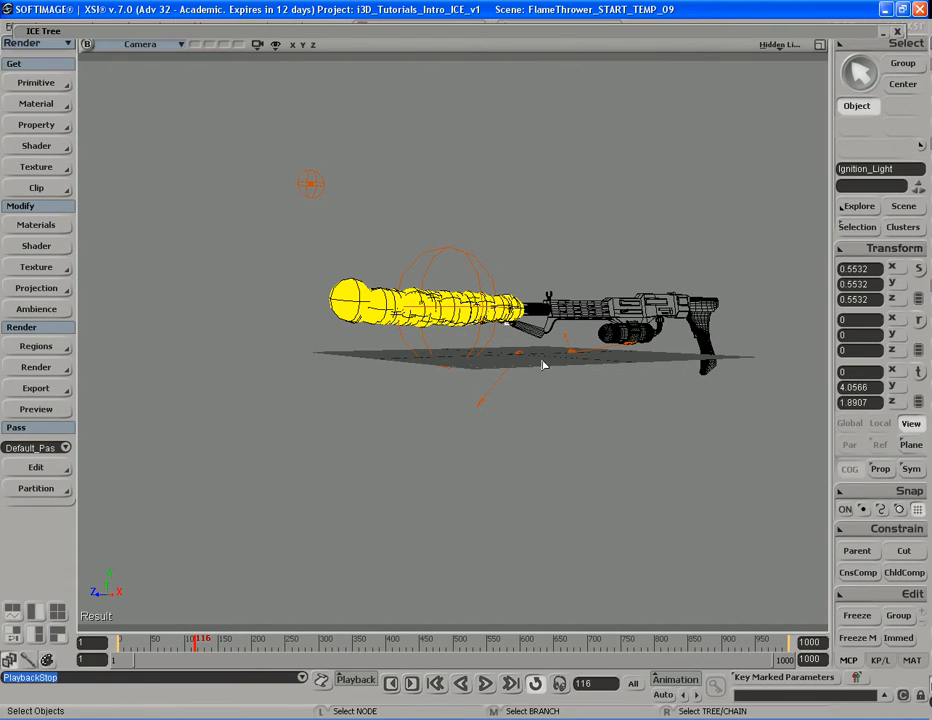
pyautogui.click(359, 315)
pyautogui.hotkey('alt', '9')
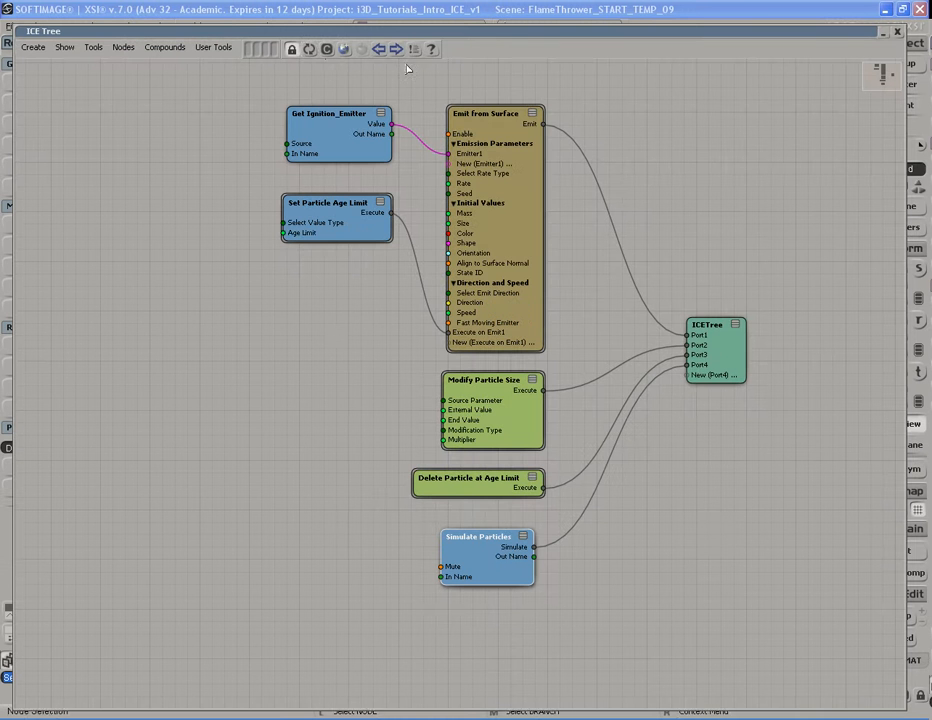
pyautogui.click(310, 49)
# Step: Inspect the flame's Emit from Surface settings and the Rate animation curve's keys at frames 100 and 130, then close both windows
pyautogui.doubleClick(648, 196)
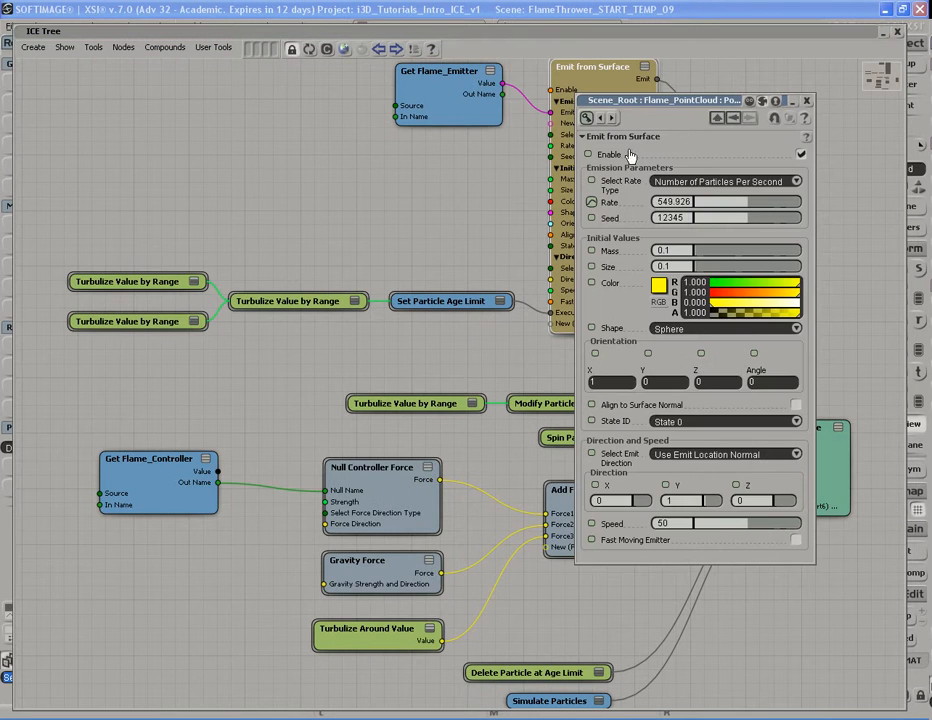
pyautogui.rightClick(591, 207)
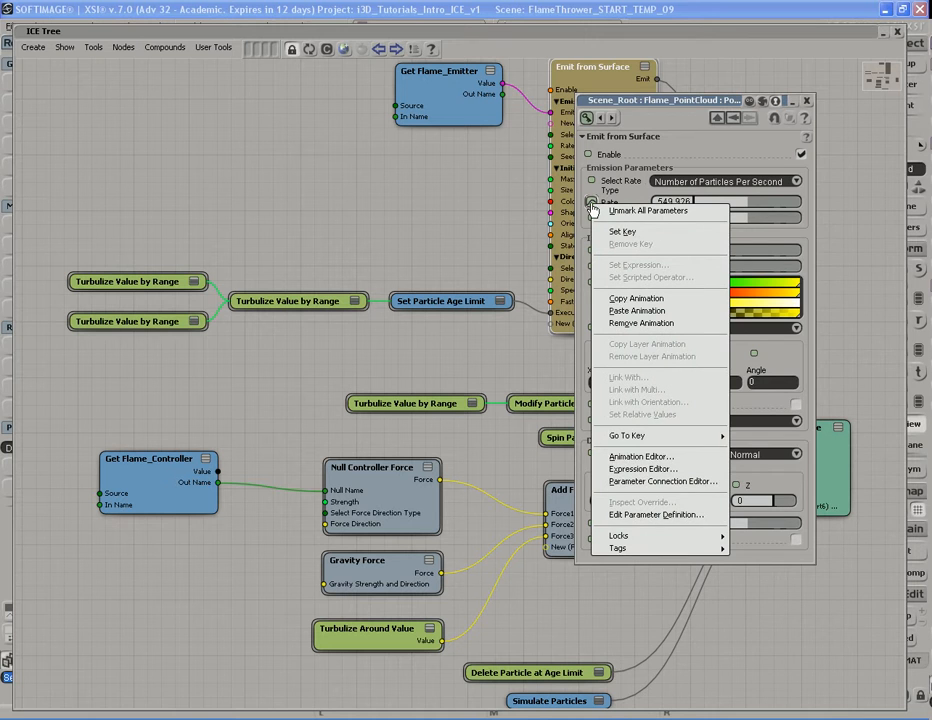
pyautogui.click(651, 456)
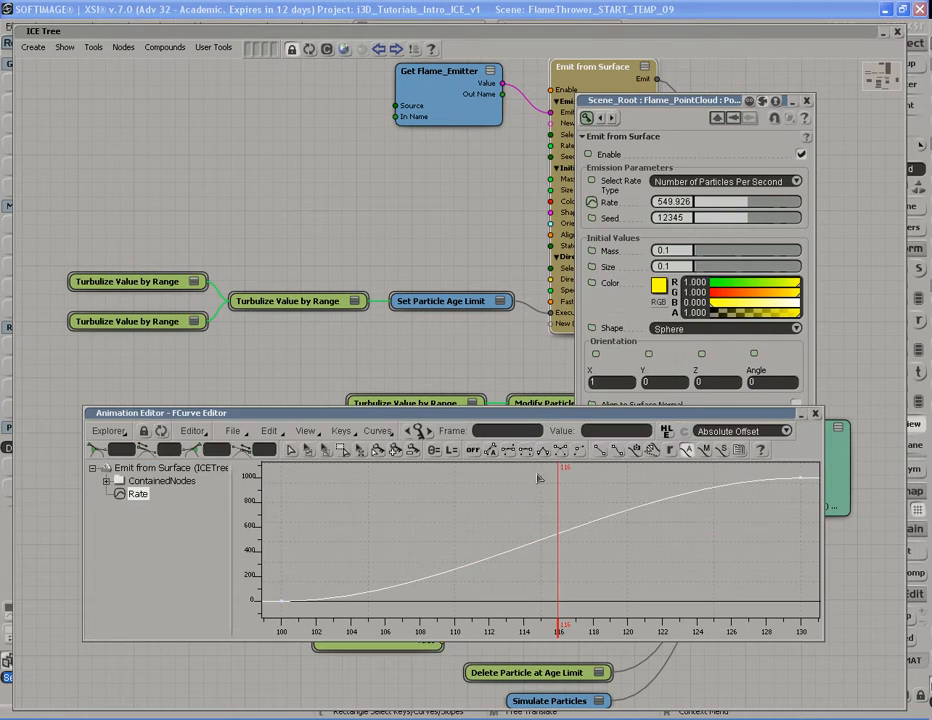
pyautogui.moveTo(266, 572); pyautogui.dragTo(308, 605)
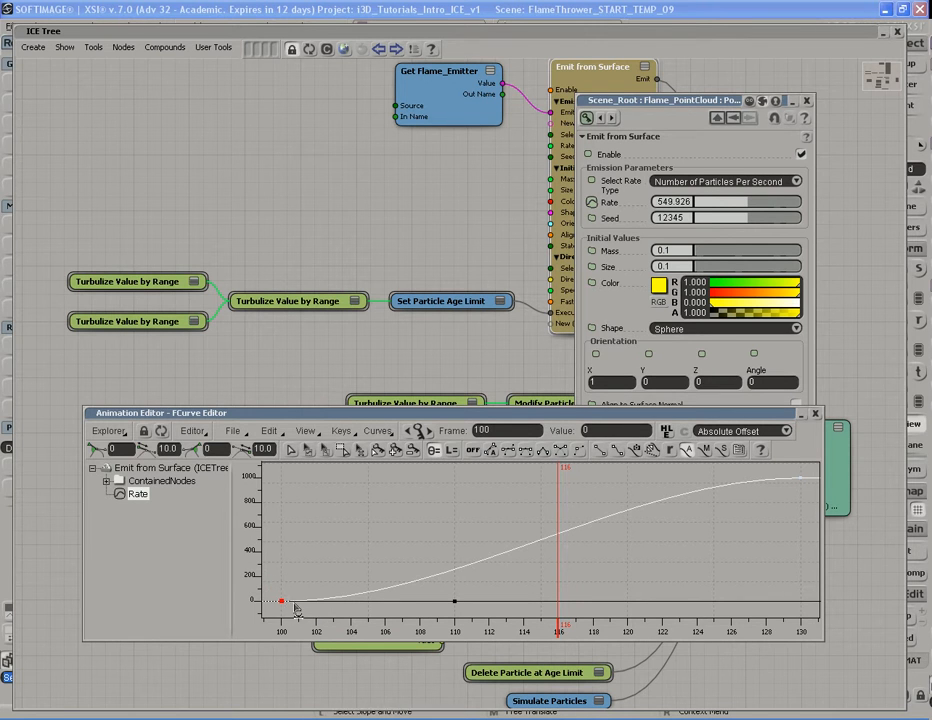
pyautogui.moveTo(792, 470); pyautogui.dragTo(808, 497)
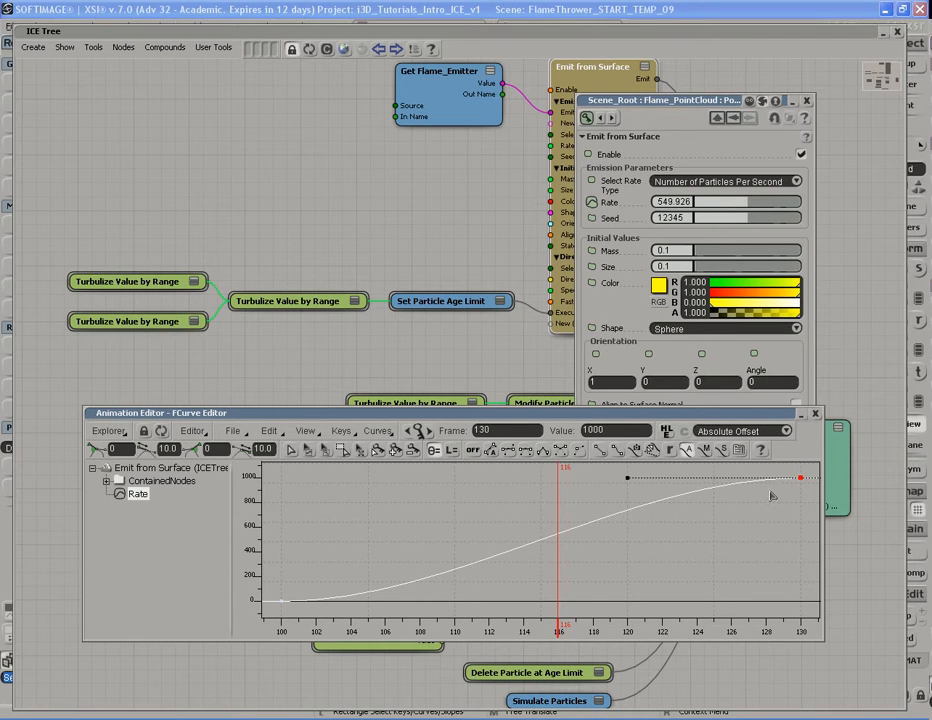
pyautogui.doubleClick(625, 430)
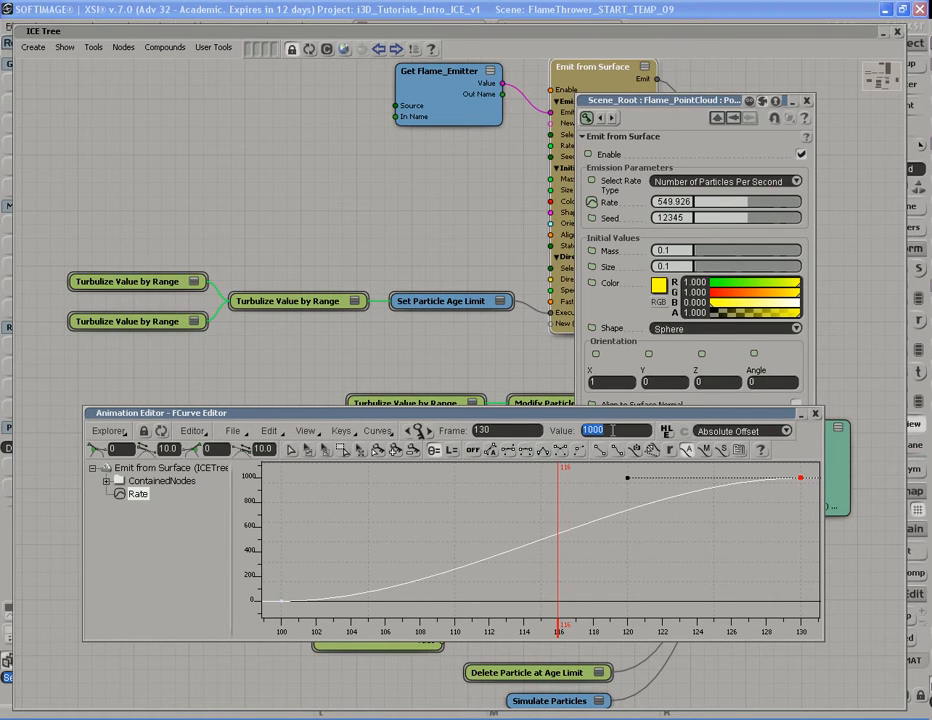
pyautogui.click(815, 413)
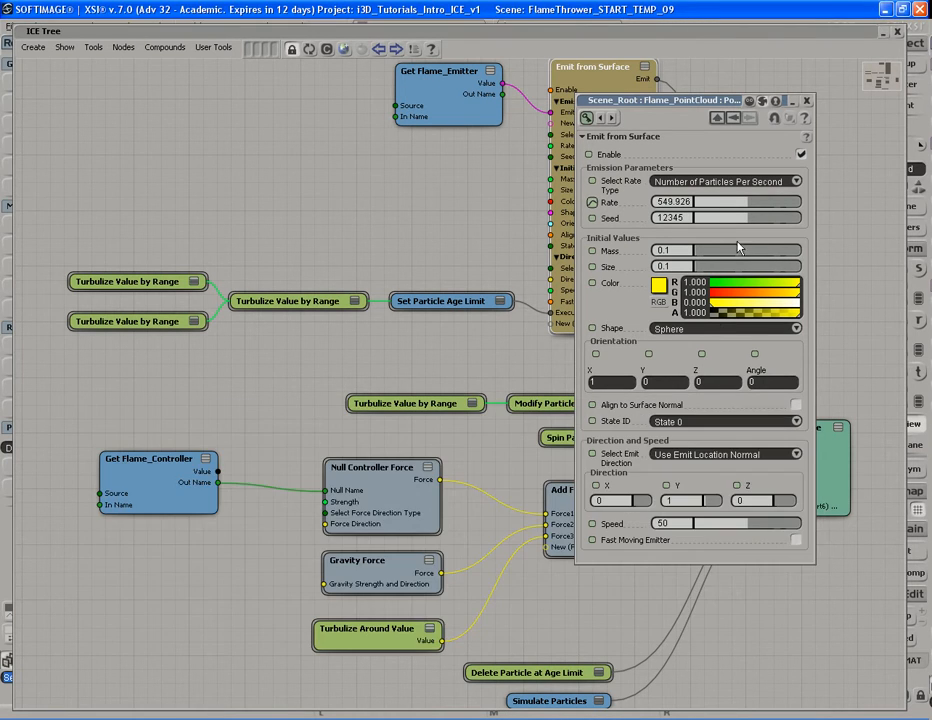
pyautogui.click(806, 101)
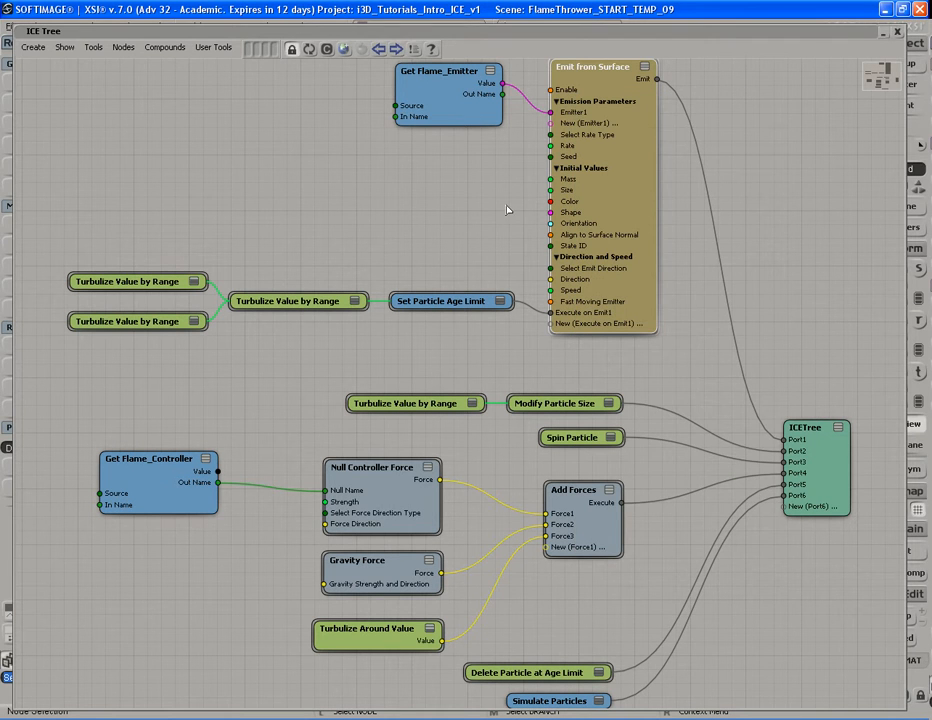
# Step: Examine the flame's Set Particle Age Limit node and the three Turbulize Value by Range nodes that feed it
pyautogui.click(456, 303)
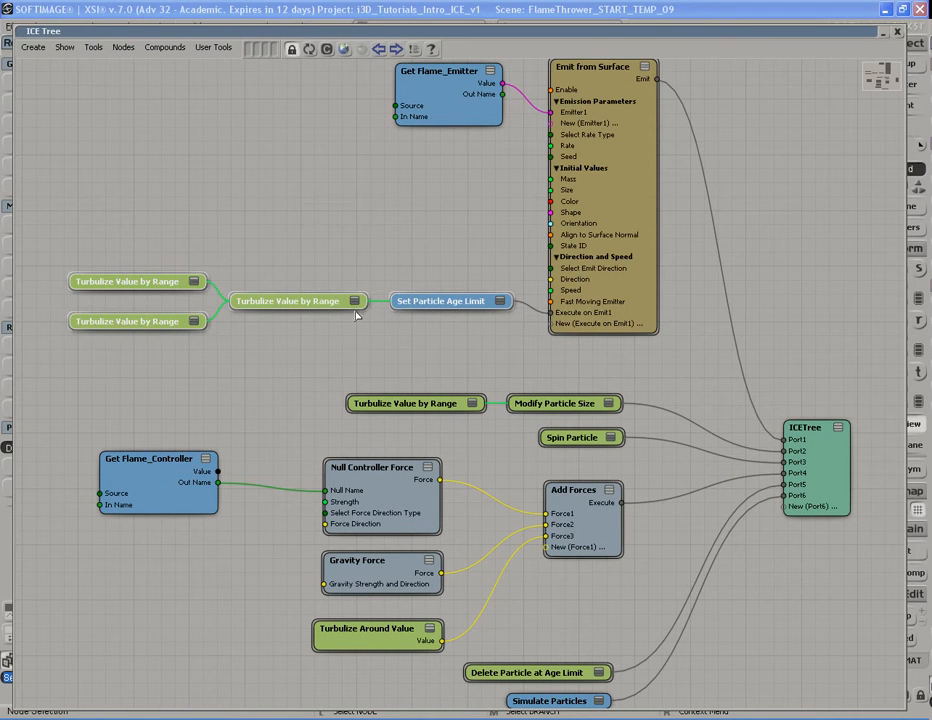
pyautogui.click(292, 305)
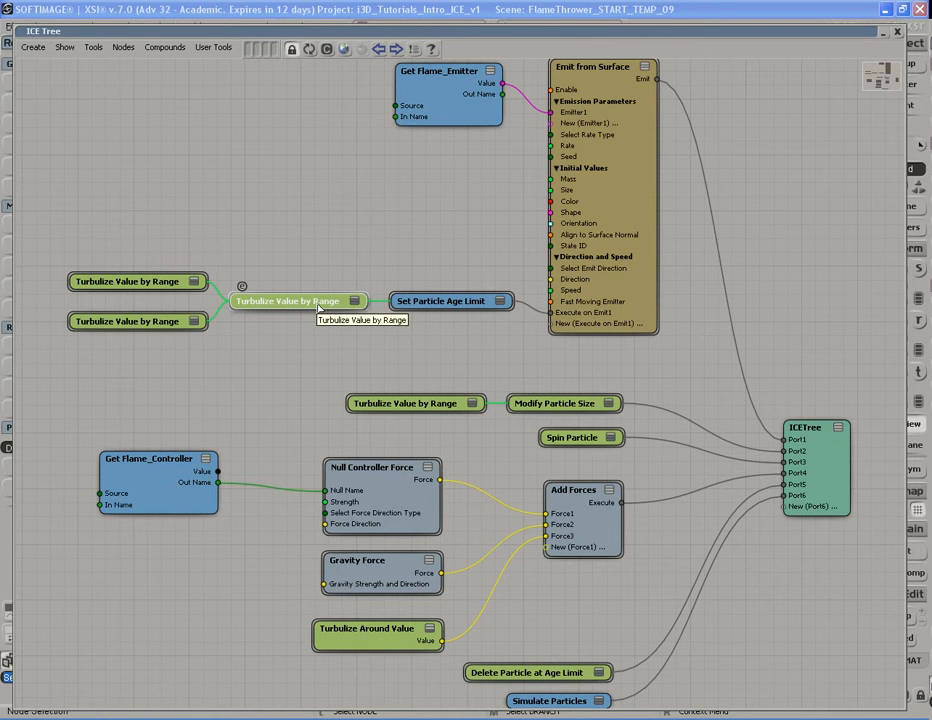
pyautogui.doubleClick(318, 308)
pyautogui.click(809, 106)
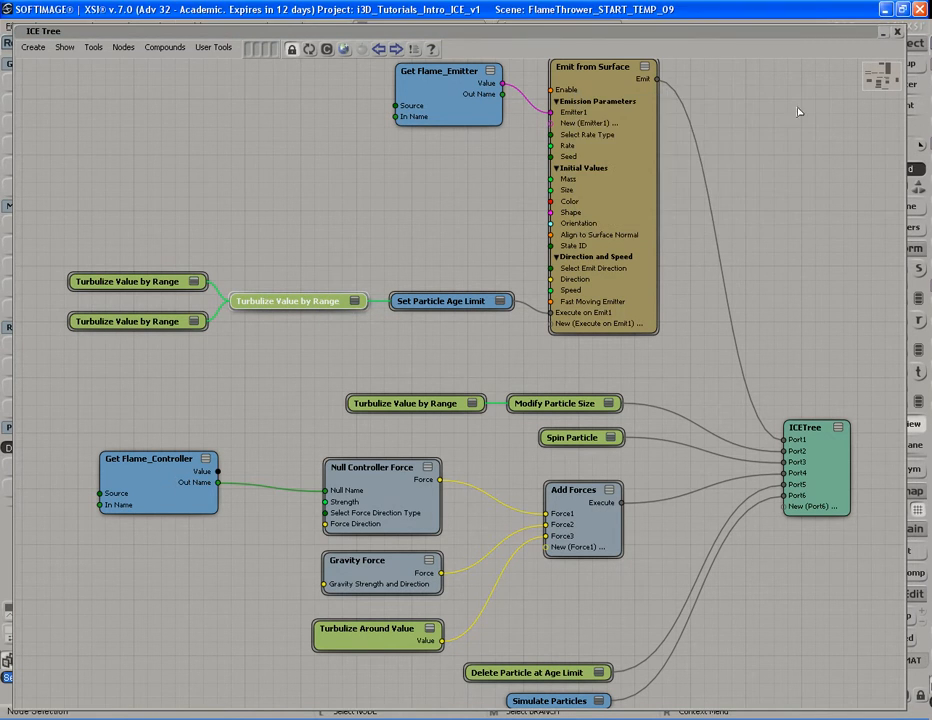
pyautogui.click(143, 286)
pyautogui.click(139, 321)
pyautogui.click(137, 284)
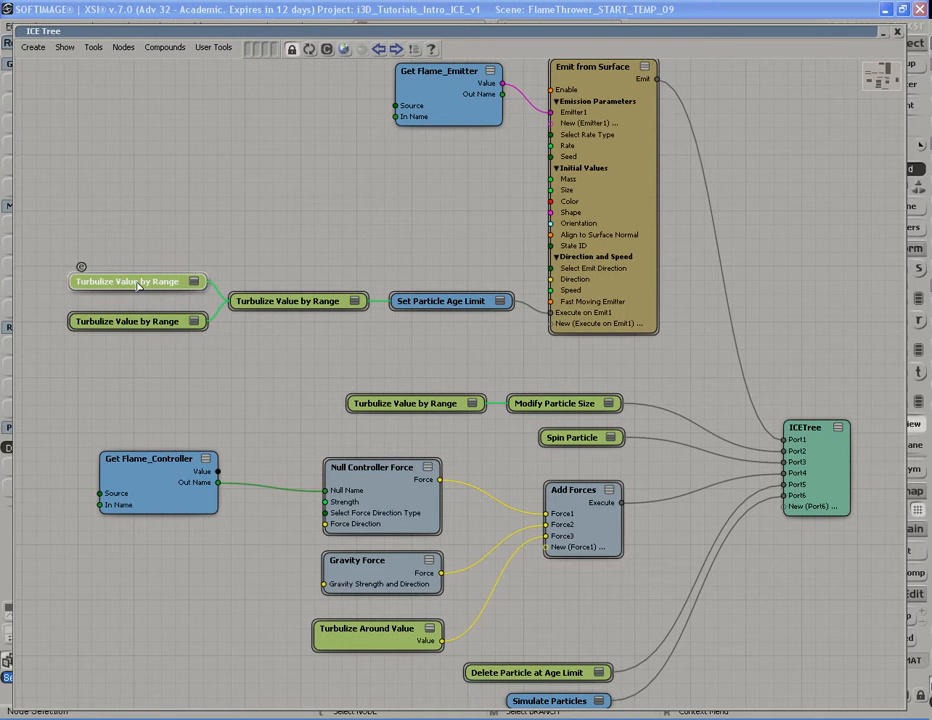
pyautogui.click(136, 321)
pyautogui.click(137, 284)
pyautogui.click(137, 321)
pyautogui.click(303, 346)
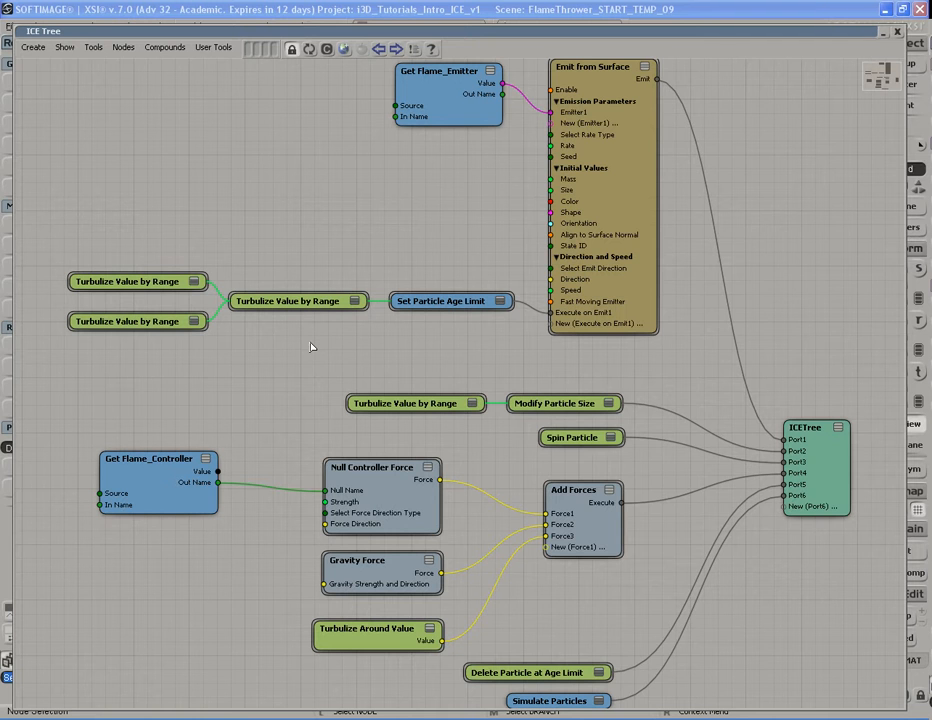
# Step: Inspect the flame's Modify Particle Size profile curve and source parameter options, keeping Age Percentage, and close the properties
pyautogui.doubleClick(565, 404)
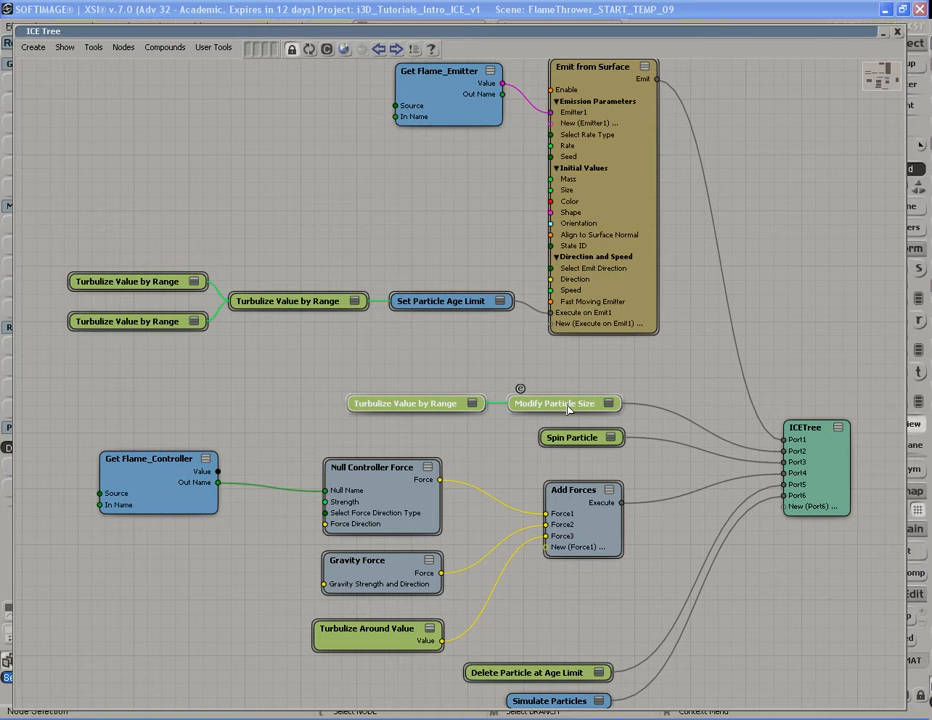
pyautogui.moveTo(631, 423); pyautogui.dragTo(675, 474)
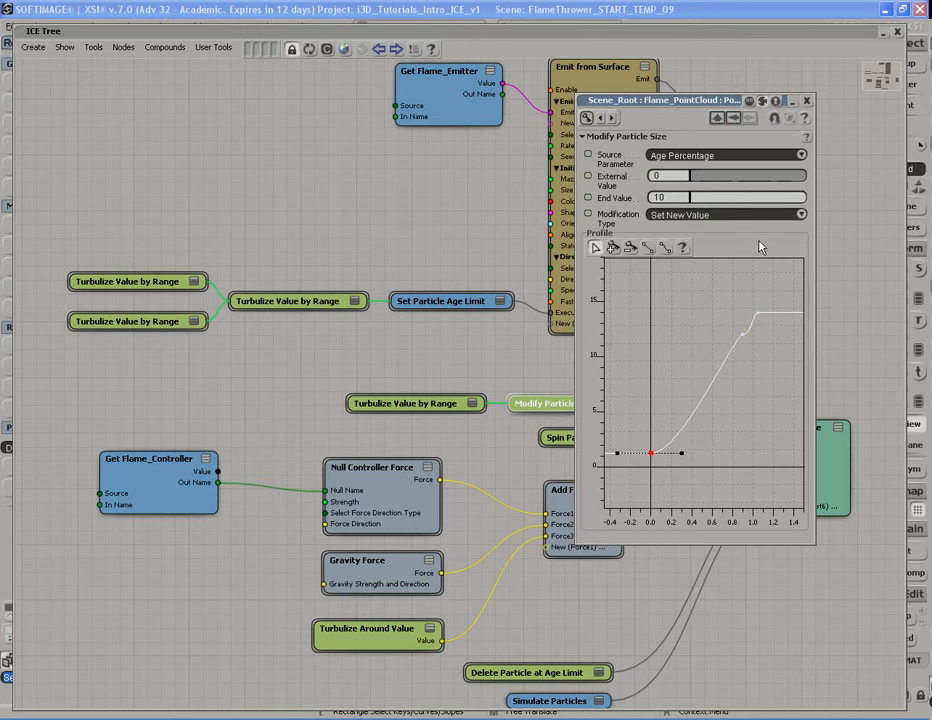
pyautogui.click(801, 156)
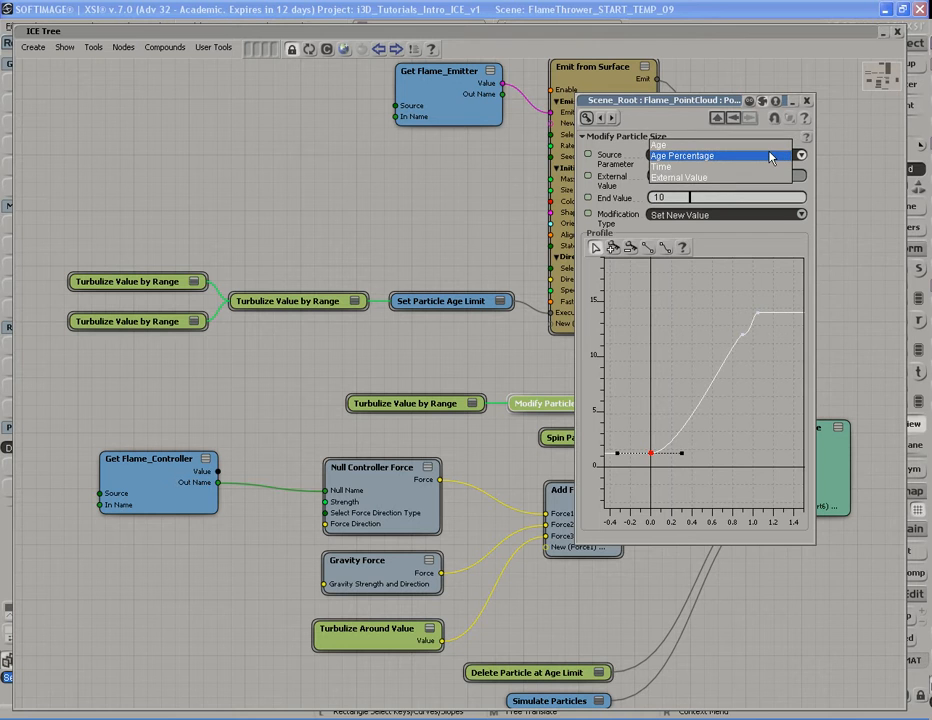
pyautogui.click(770, 156)
pyautogui.click(807, 101)
# Step: Collapse the ICE Tree window and play the flame simulation to about frame 192, watching the particles grow along the flame
pyautogui.click(722, 32)
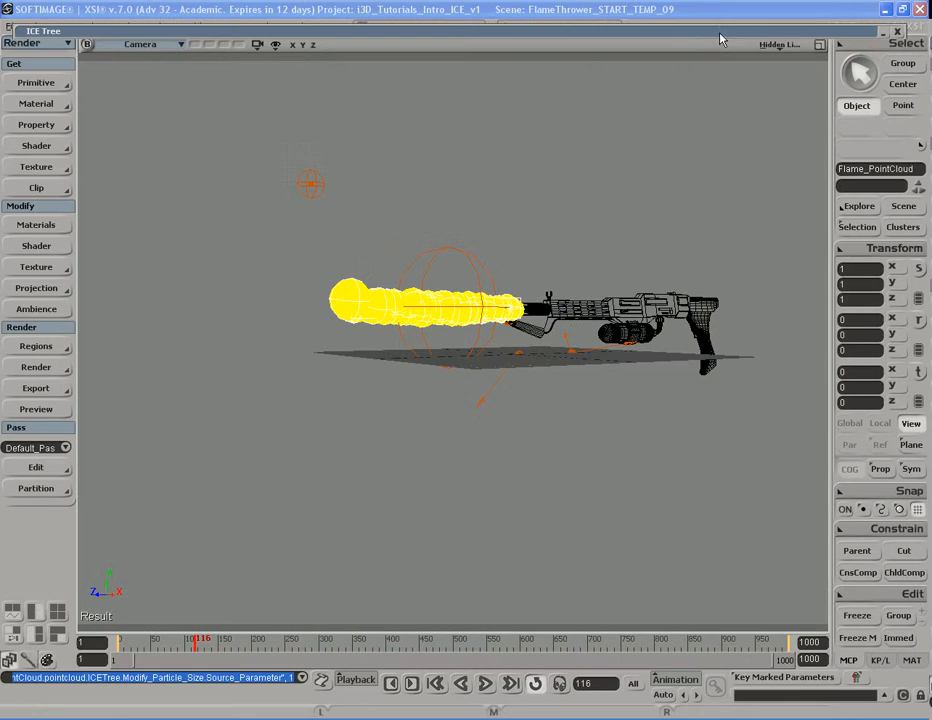
pyautogui.press('s')
pyautogui.moveTo(549, 466); pyautogui.dragTo(418, 400, button='middle')
pyautogui.moveTo(418, 400); pyautogui.dragTo(452, 404)
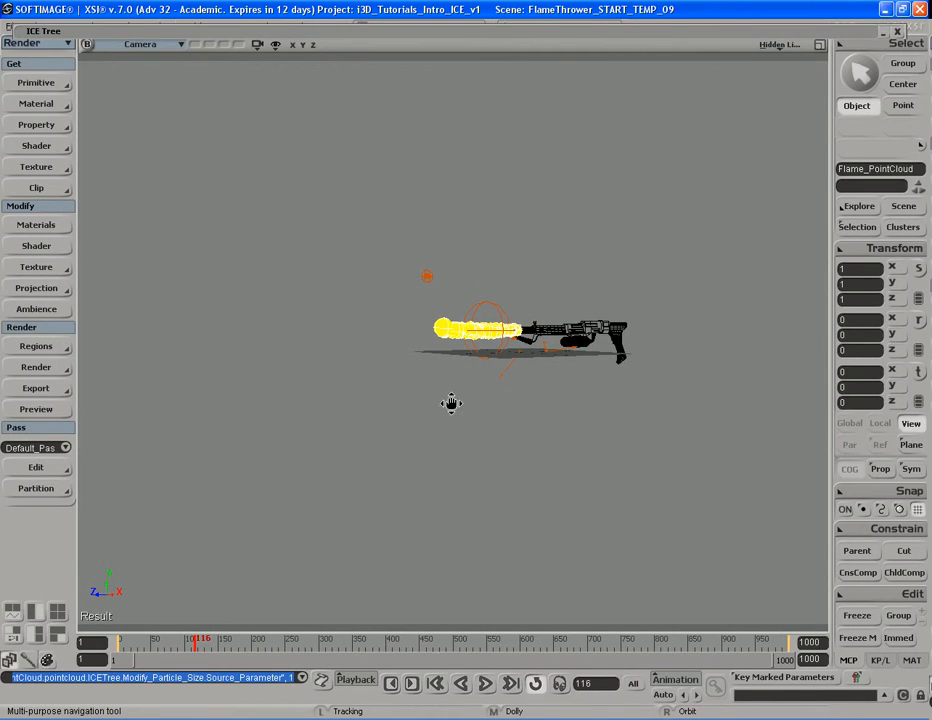
pyautogui.press('F12')
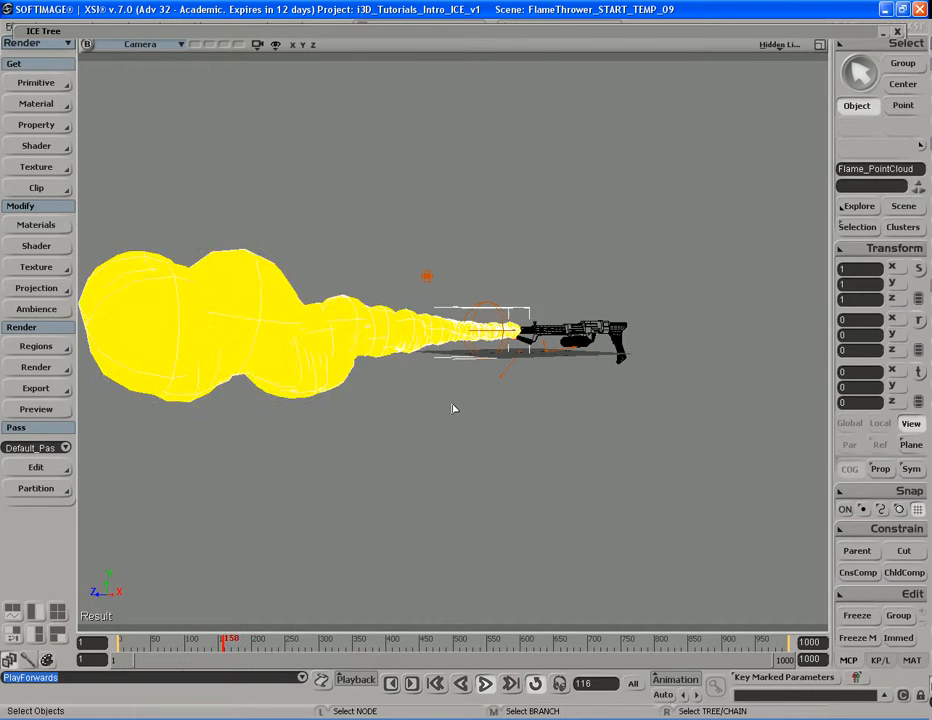
pyautogui.press('Up')
pyautogui.press('s')
pyautogui.moveTo(519, 477); pyautogui.dragTo(300, 445, button='middle')
pyautogui.moveTo(300, 445); pyautogui.dragTo(402, 440)
pyautogui.press('space')
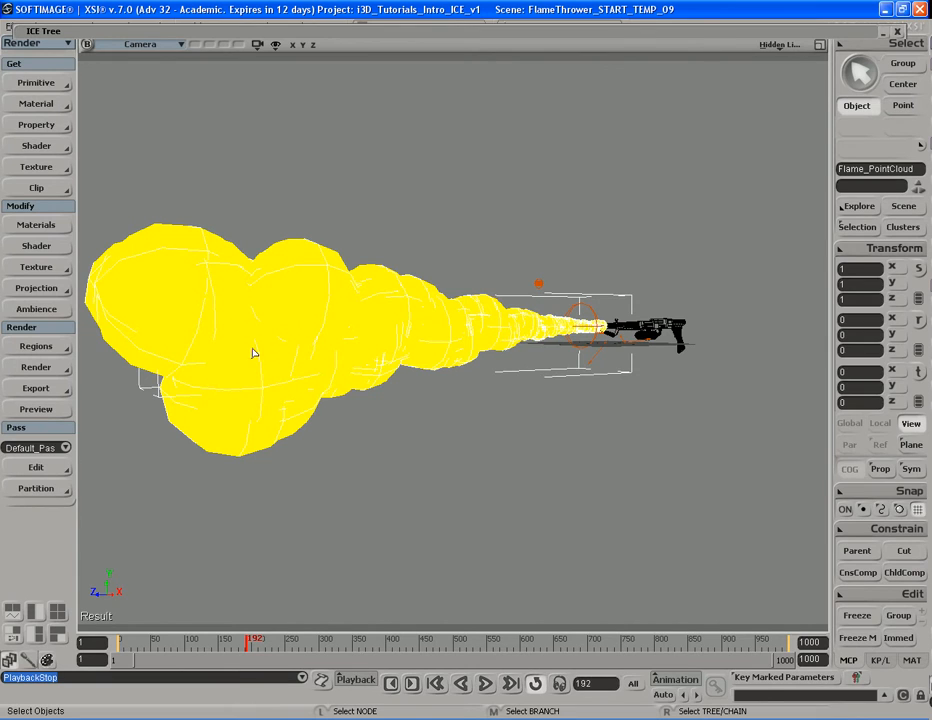
# Step: Reopen the ICE Tree and inspect the Turbulize Value by Range node connected to Modify Particle Size's Multiplier
pyautogui.click(531, 31)
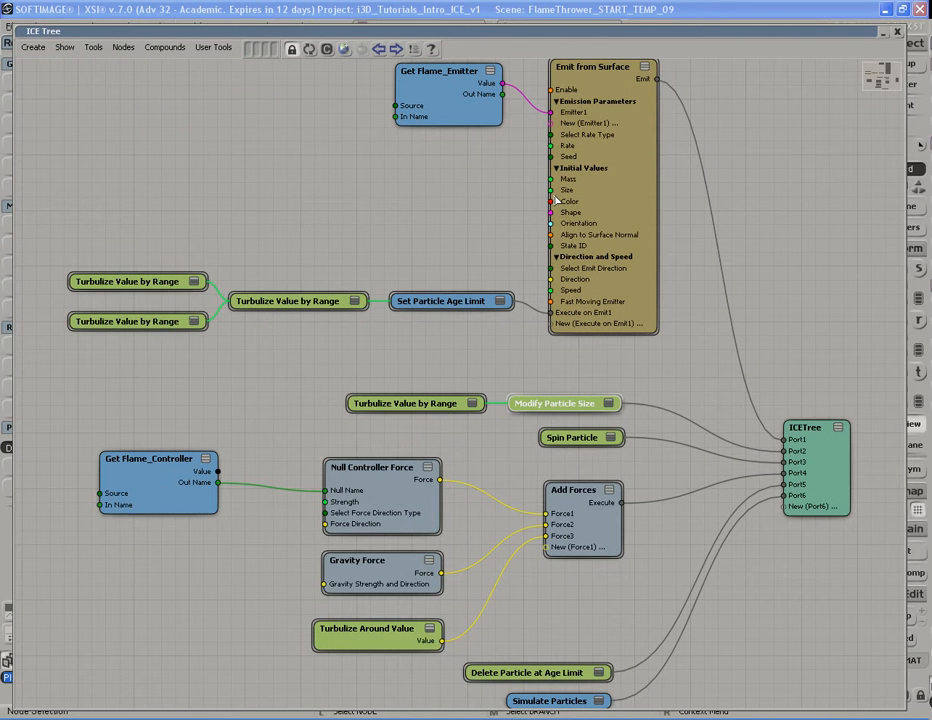
pyautogui.click(500, 448)
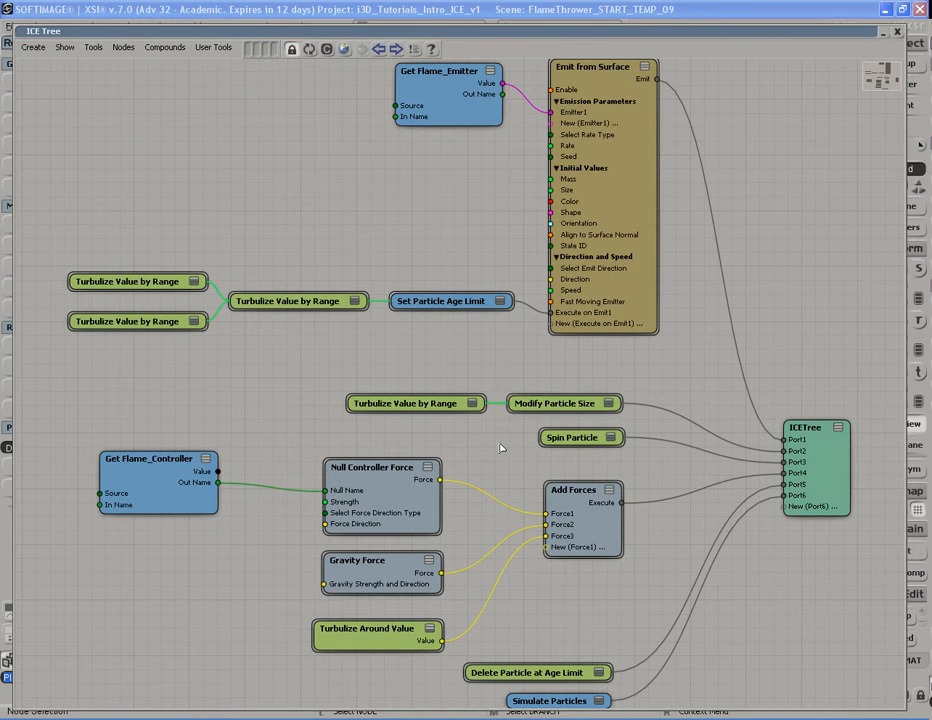
pyautogui.doubleClick(421, 405)
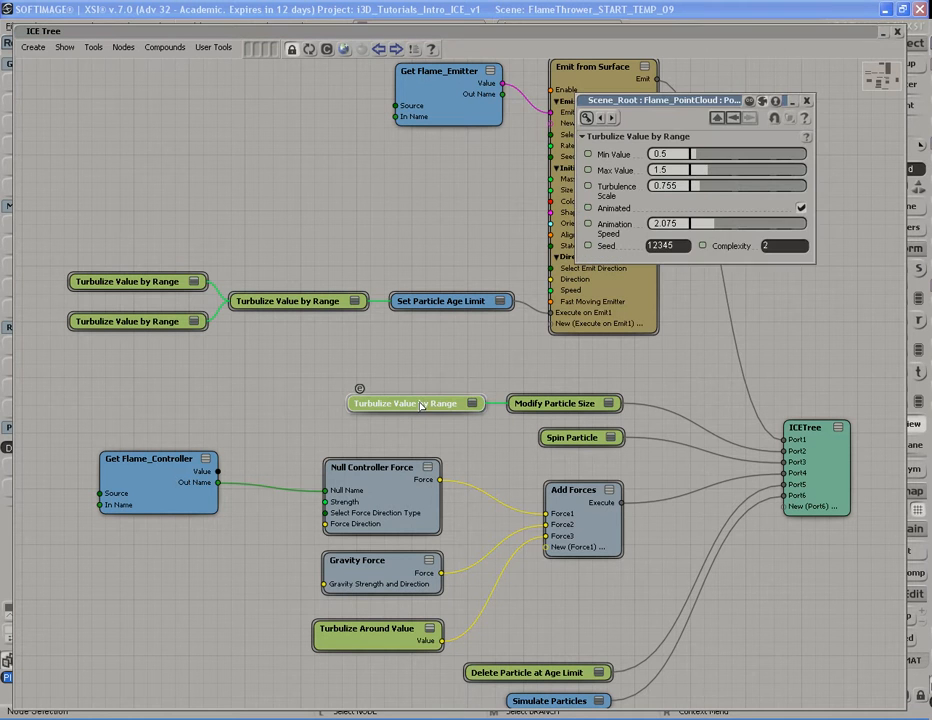
pyautogui.click(808, 102)
pyautogui.click(608, 404)
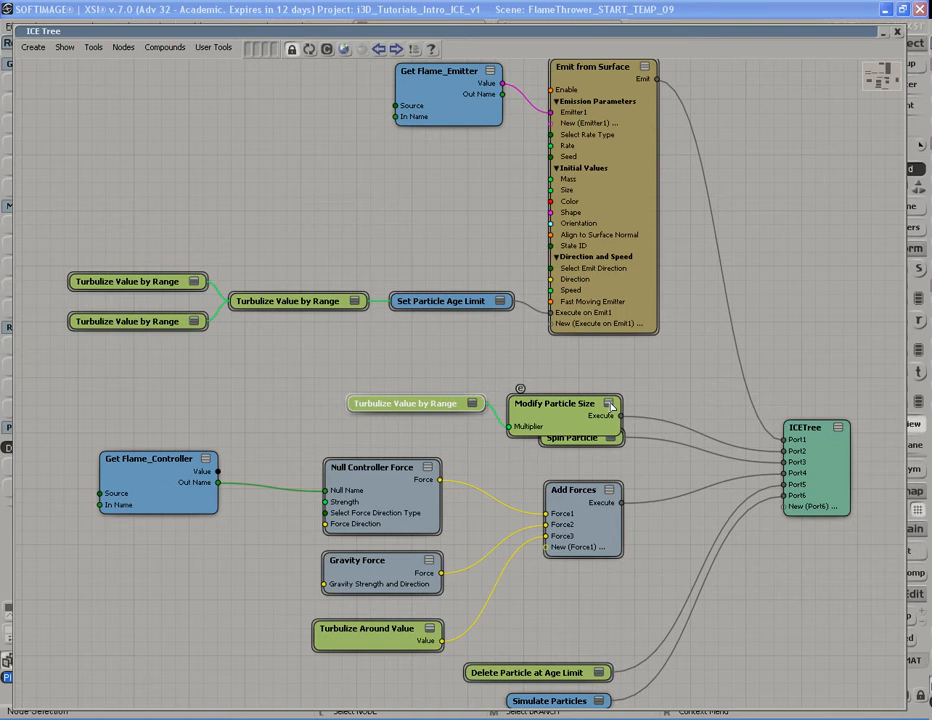
pyautogui.click(608, 404)
pyautogui.click(608, 404)
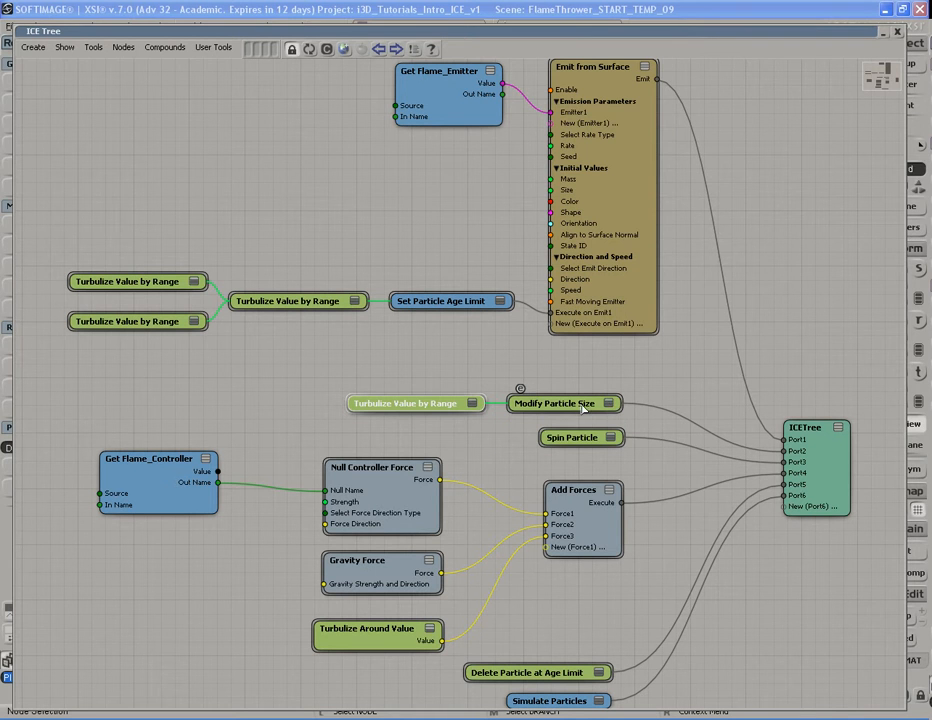
# Step: Inspect the Spin Particle node's spin axis type, input axis and spin rate, and close its properties
pyautogui.click(580, 439)
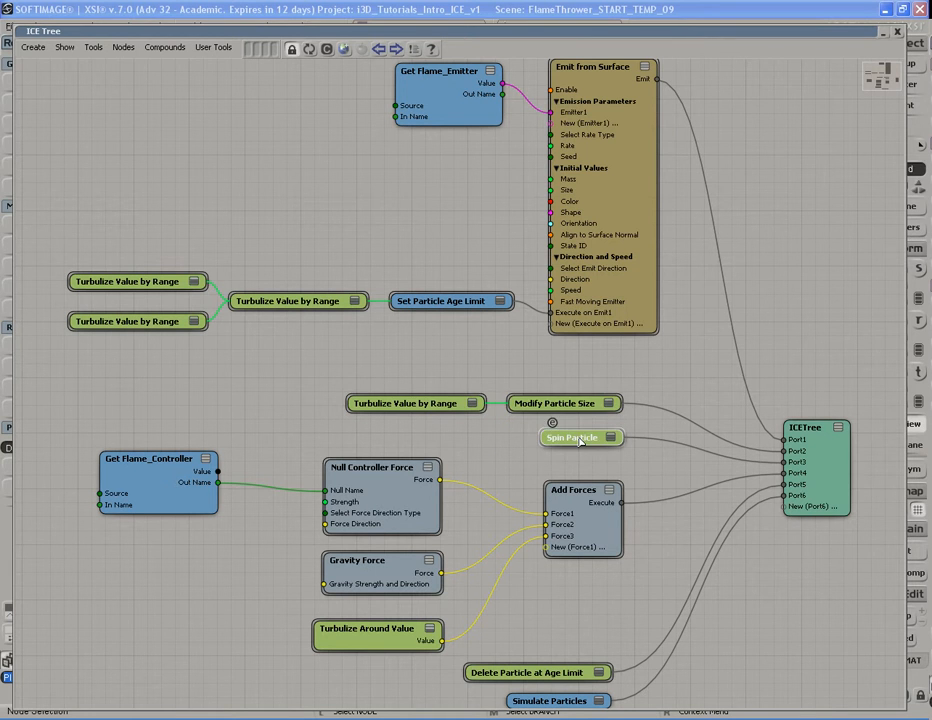
pyautogui.click(565, 404)
pyautogui.click(580, 440)
pyautogui.doubleClick(578, 438)
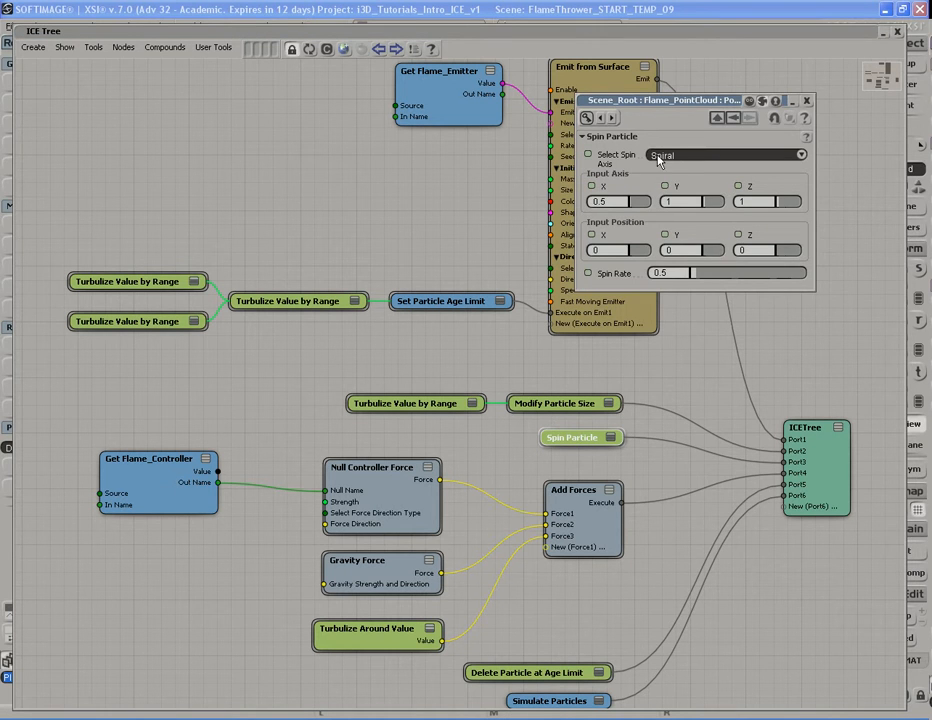
pyautogui.click(624, 202)
pyautogui.click(760, 201)
pyautogui.click(674, 273)
pyautogui.click(809, 104)
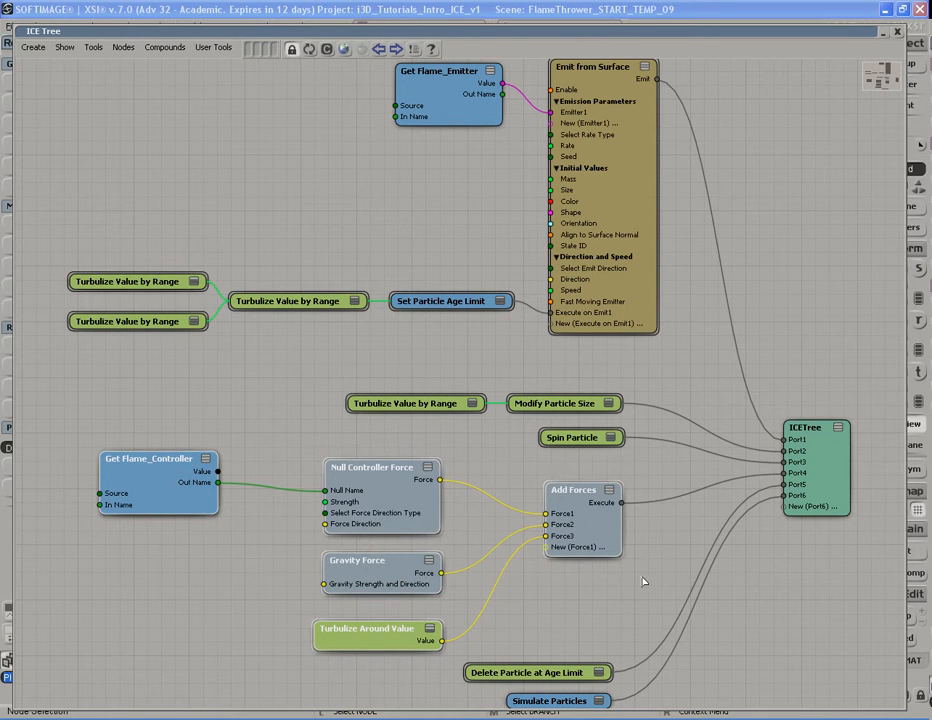
# Step: Return to the first frame, select the Flame_Controller null in the viewport, and bring back the ICE Tree
pyautogui.click(594, 526)
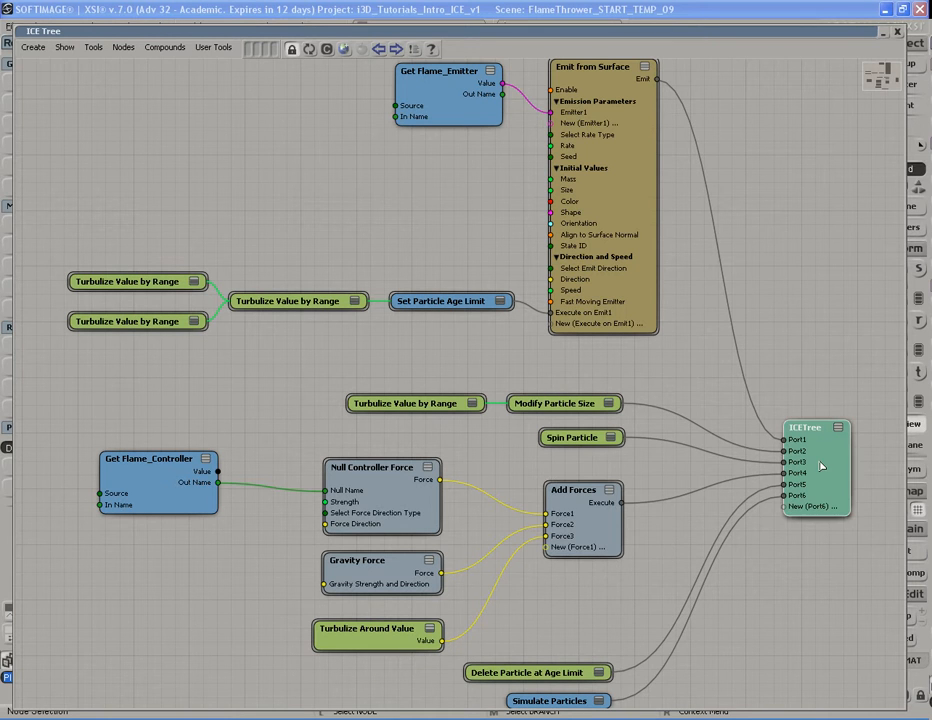
pyautogui.doubleClick(394, 494)
pyautogui.click(806, 100)
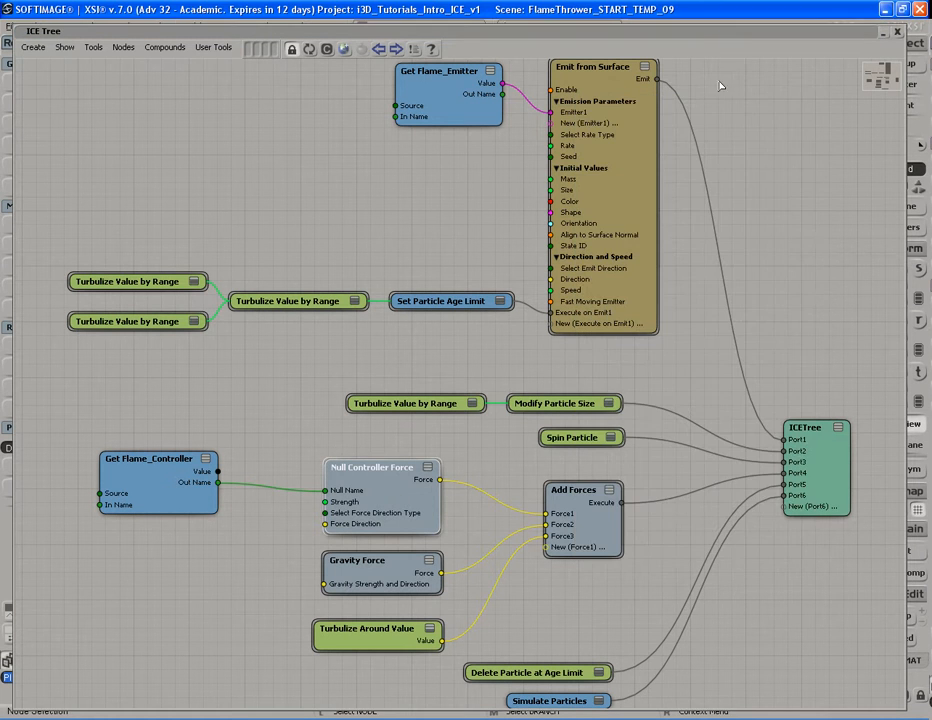
pyautogui.doubleClick(704, 35)
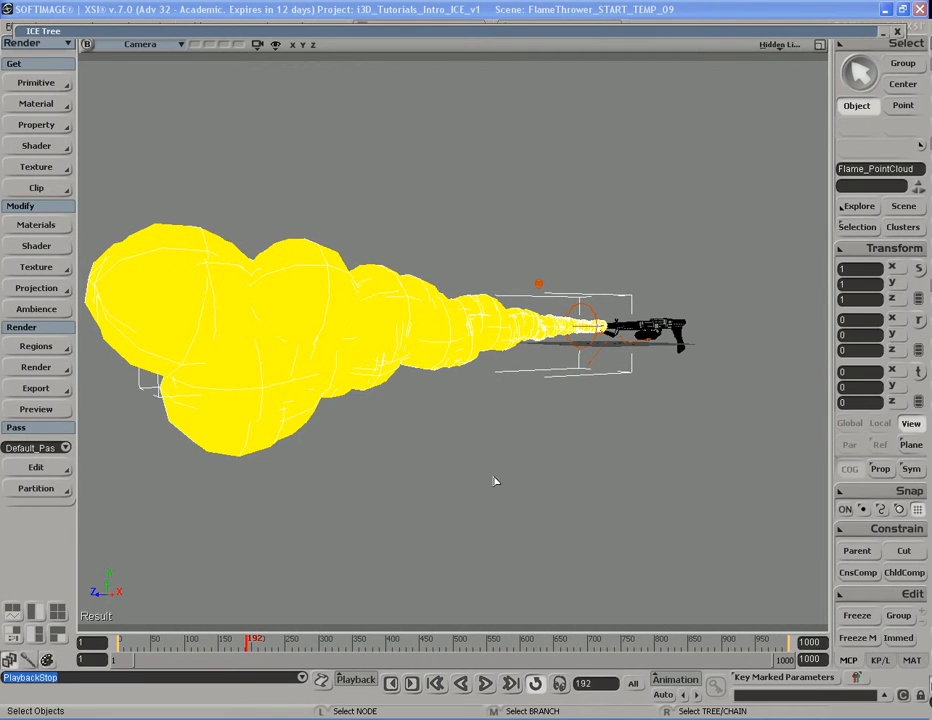
pyautogui.press('Home')
pyautogui.moveTo(202, 327); pyautogui.dragTo(283, 379)
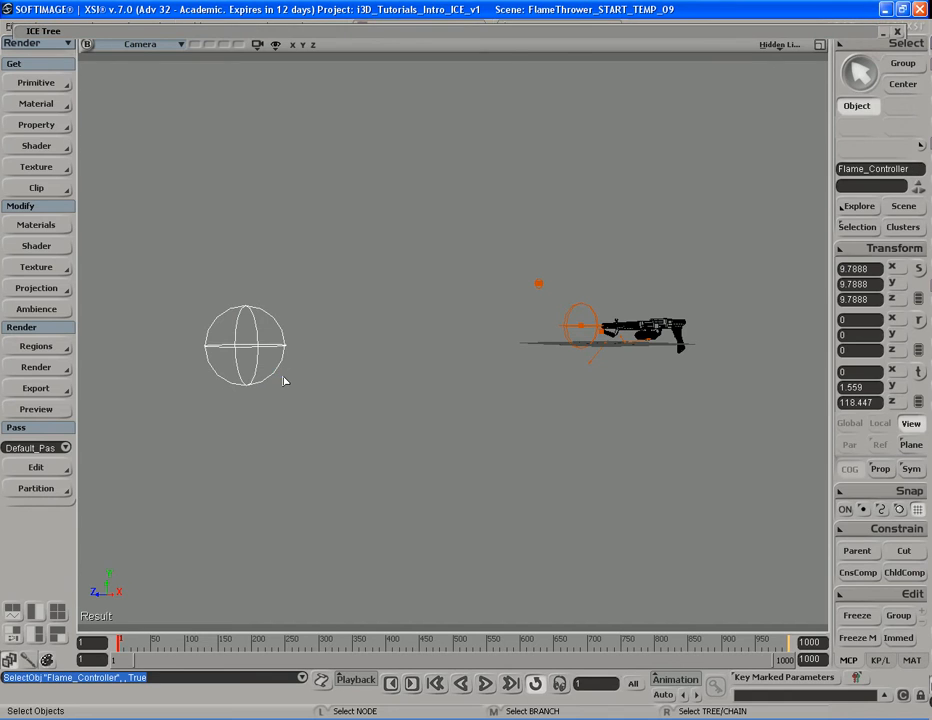
pyautogui.doubleClick(512, 36)
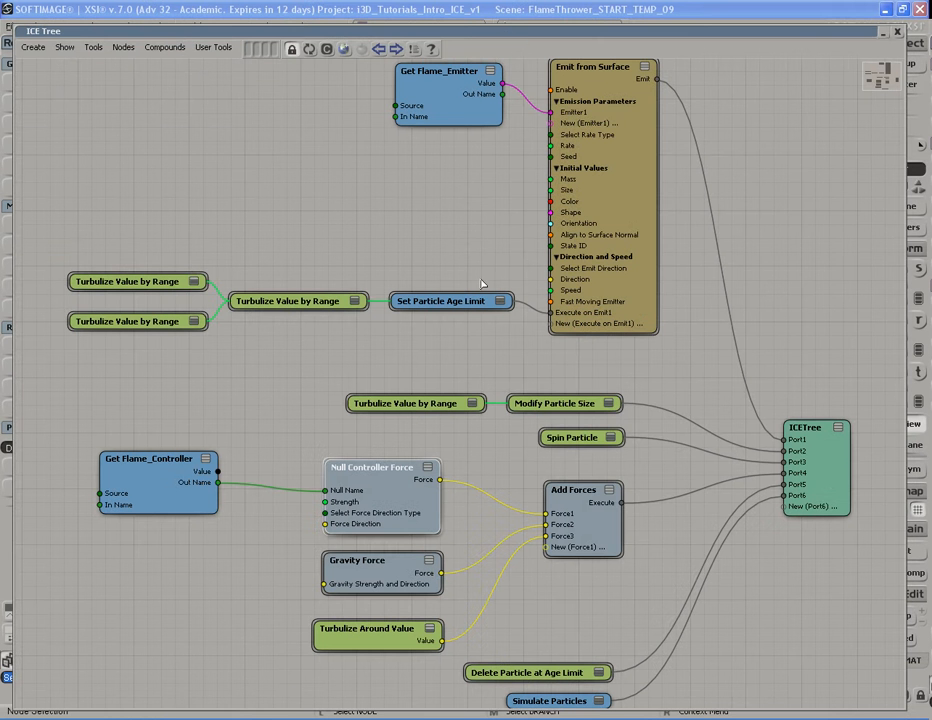
# Step: Examine the Null Controller Force's strength profile, Strength value and Y force direction, and close its properties
pyautogui.doubleClick(400, 503)
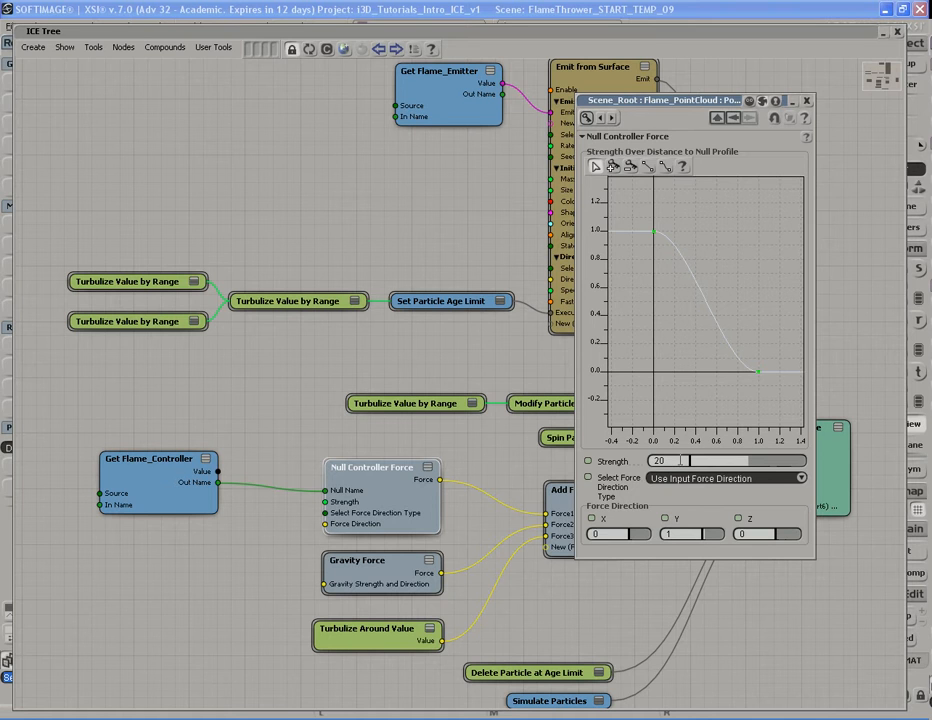
pyautogui.click(690, 534)
pyautogui.click(674, 461)
pyautogui.click(808, 102)
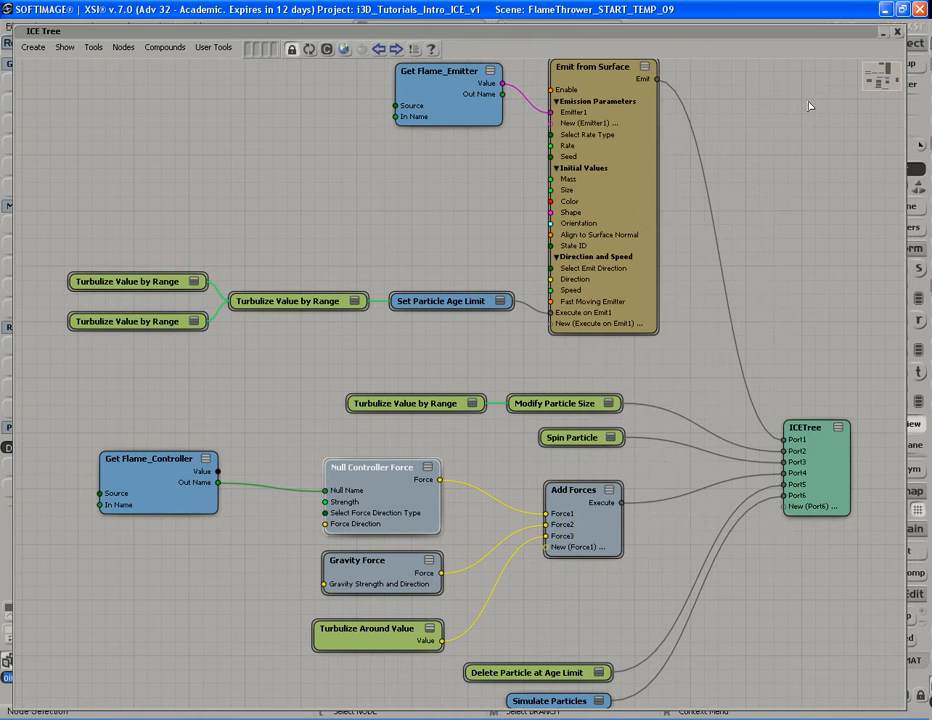
# Step: Inspect the Gravity Force node's Y strength and direction, and close its properties
pyautogui.doubleClick(395, 567)
pyautogui.click(690, 180)
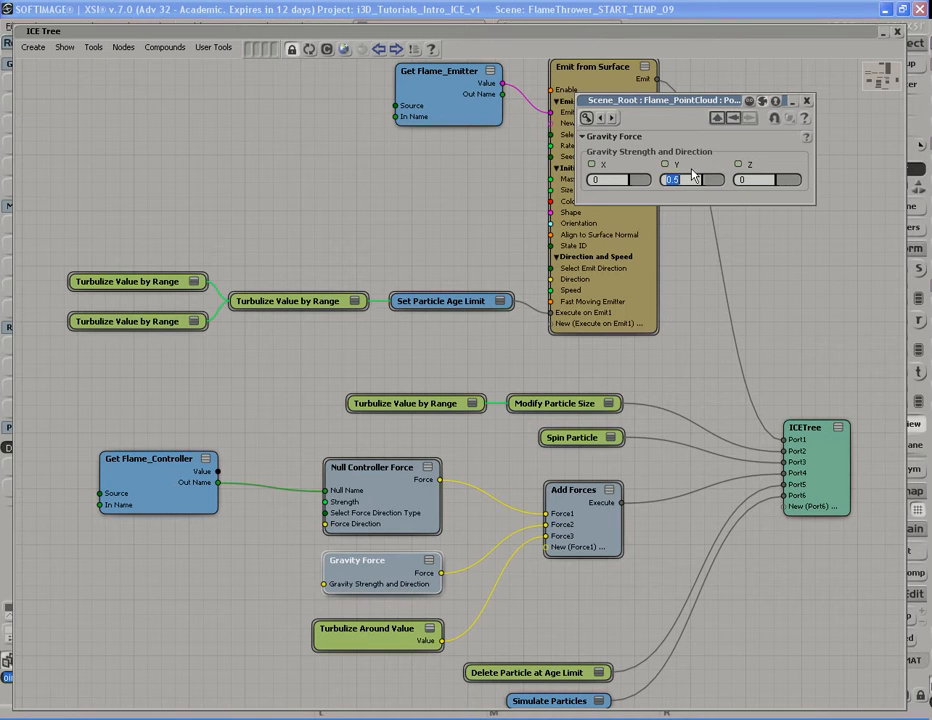
pyautogui.click(808, 102)
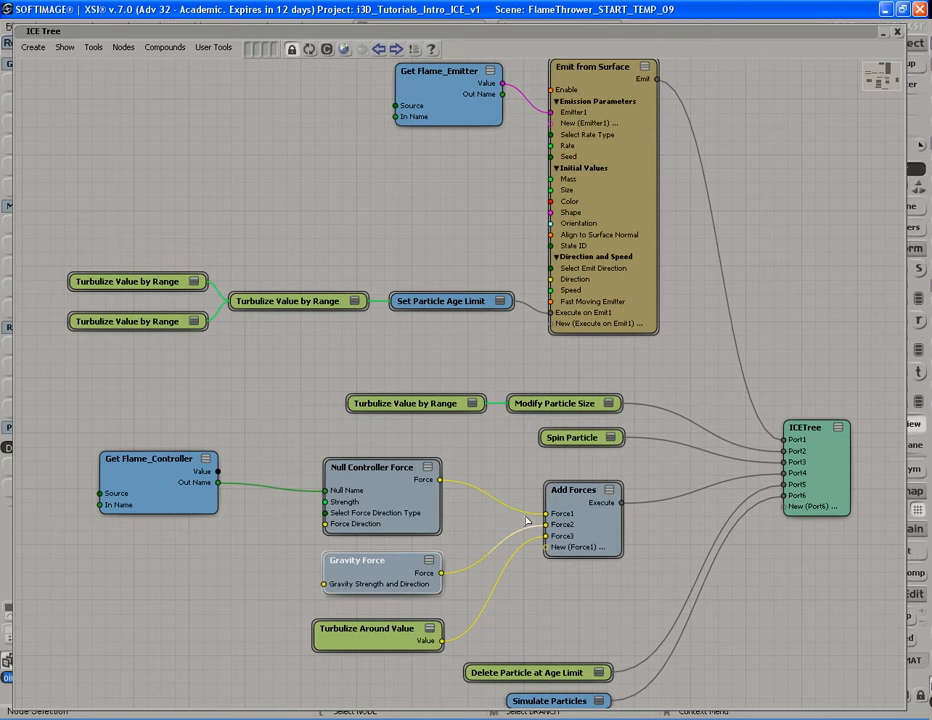
pyautogui.click(518, 617)
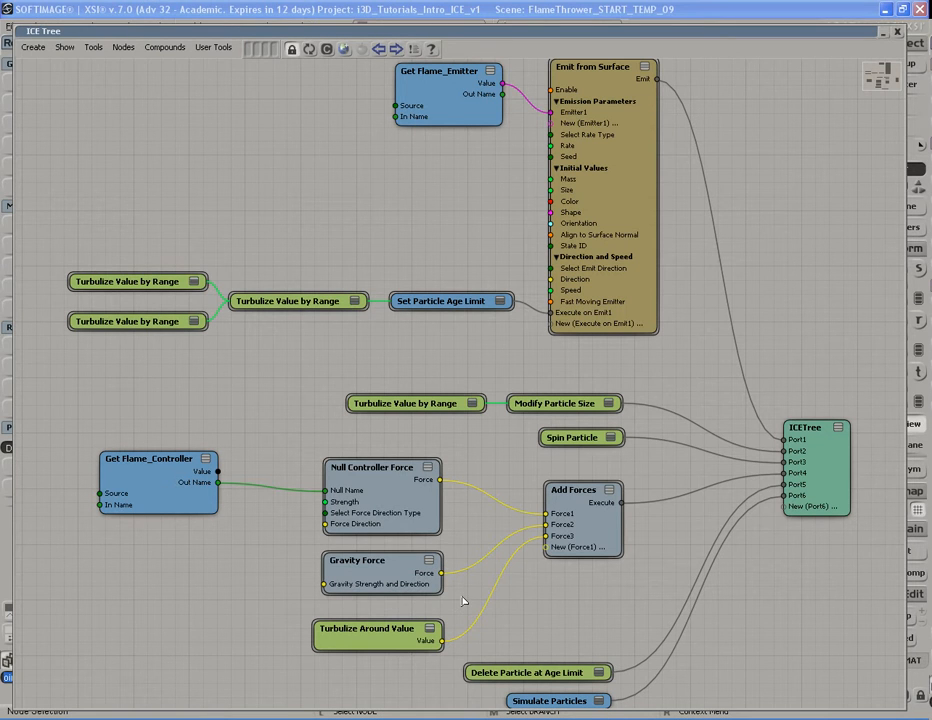
# Step: Review how the Null Controller Force, Gravity Force and Turbulize Around Value nodes combine in Add Forces
pyautogui.doubleClick(386, 647)
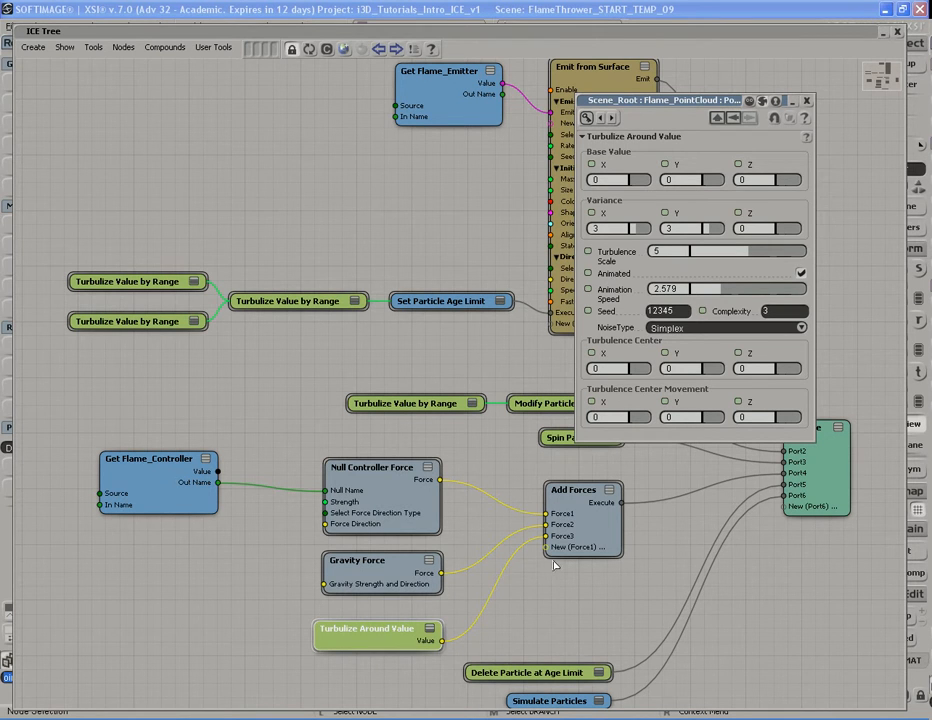
pyautogui.click(400, 499)
pyautogui.click(401, 585)
pyautogui.click(404, 502)
pyautogui.click(401, 585)
pyautogui.click(404, 502)
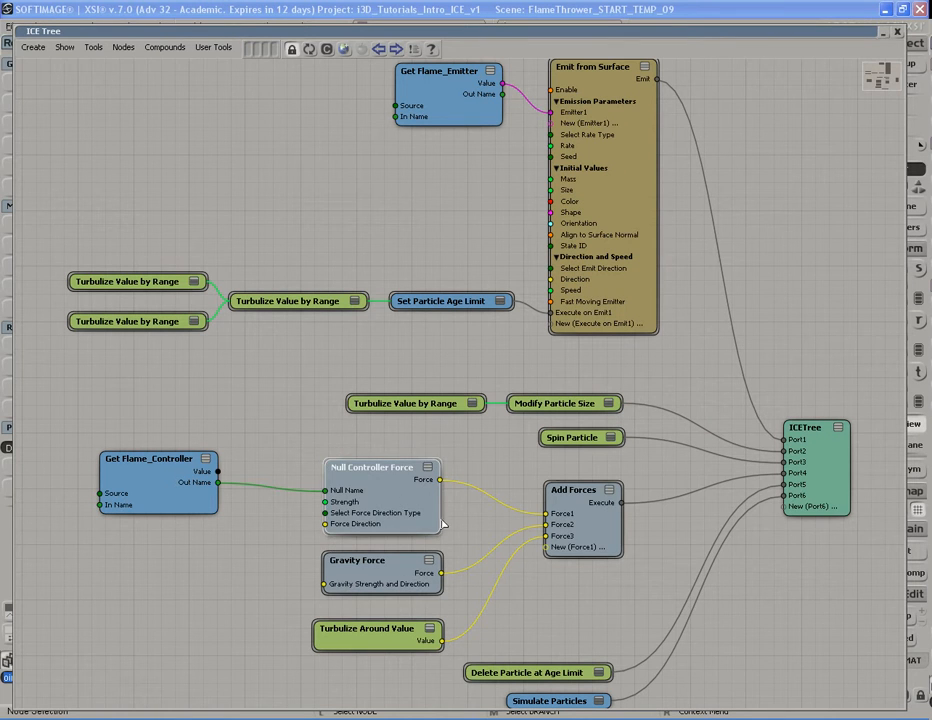
pyautogui.click(604, 520)
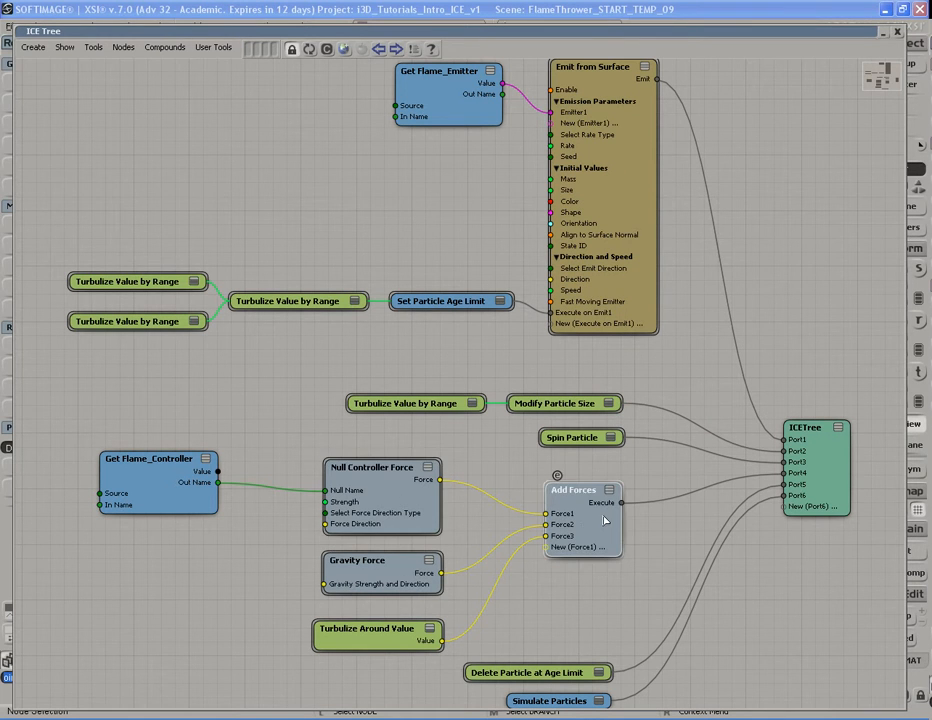
# Step: Inspect Turbulize Around Value's X, Y and Z variance and turbulence scale, and trace it through Add Forces to the ICETree node
pyautogui.click(330, 640)
pyautogui.doubleClick(397, 638)
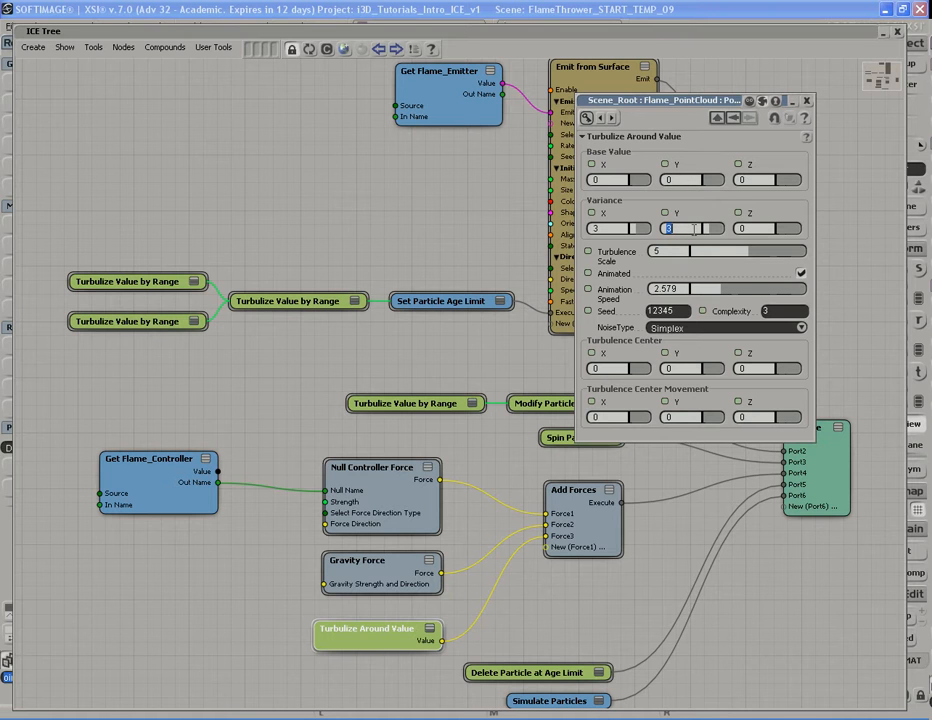
pyautogui.click(617, 228)
pyautogui.click(757, 228)
pyautogui.click(695, 228)
pyautogui.click(686, 251)
pyautogui.click(807, 103)
pyautogui.click(599, 530)
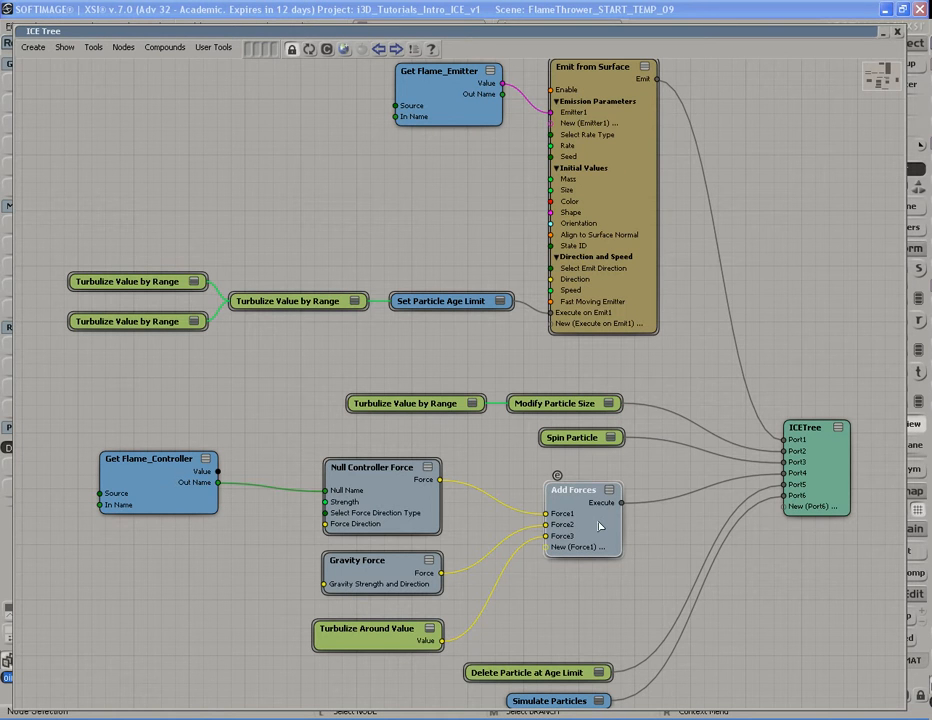
pyautogui.click(836, 471)
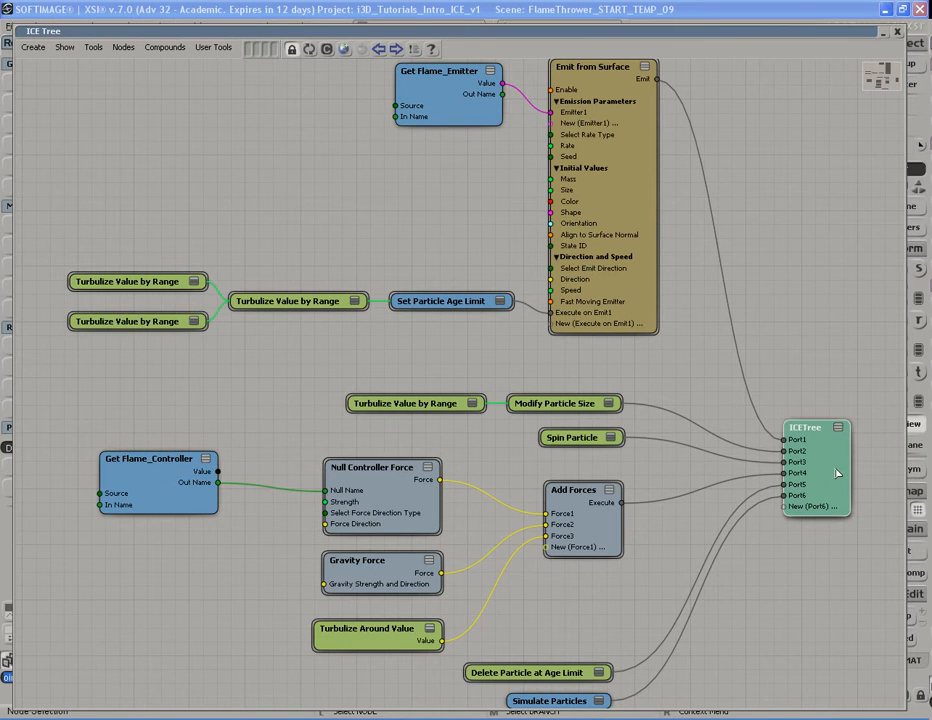
# Step: Examine Delete Particle at Age Limit together with the Set Particle Age Limit node and its Turbulize Value by Range branch
pyautogui.scroll(-3, 587, 614)
pyautogui.click(514, 532)
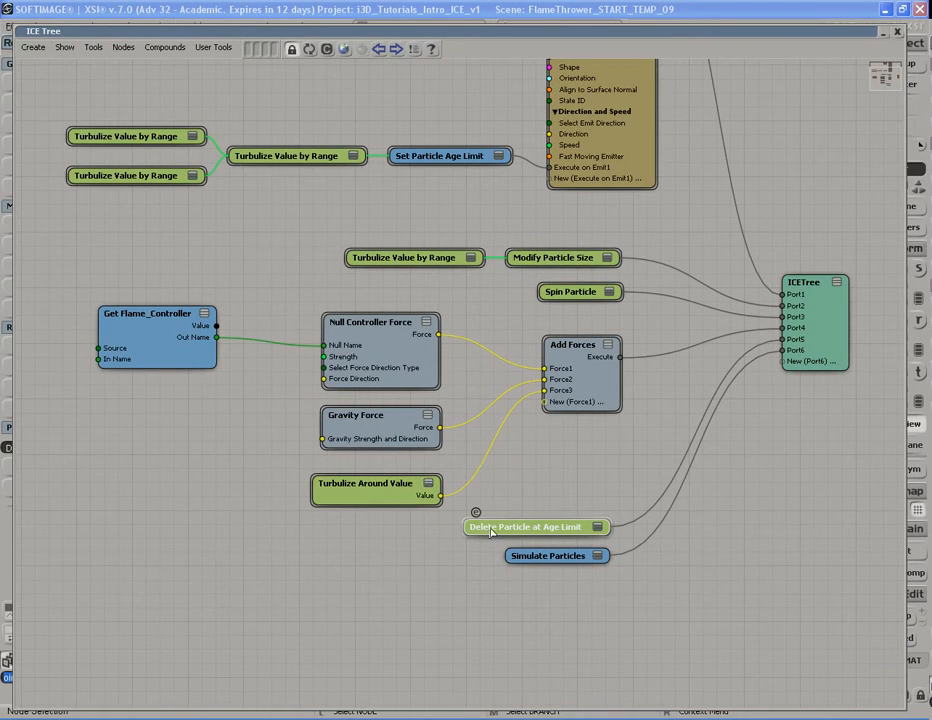
pyautogui.click(561, 490)
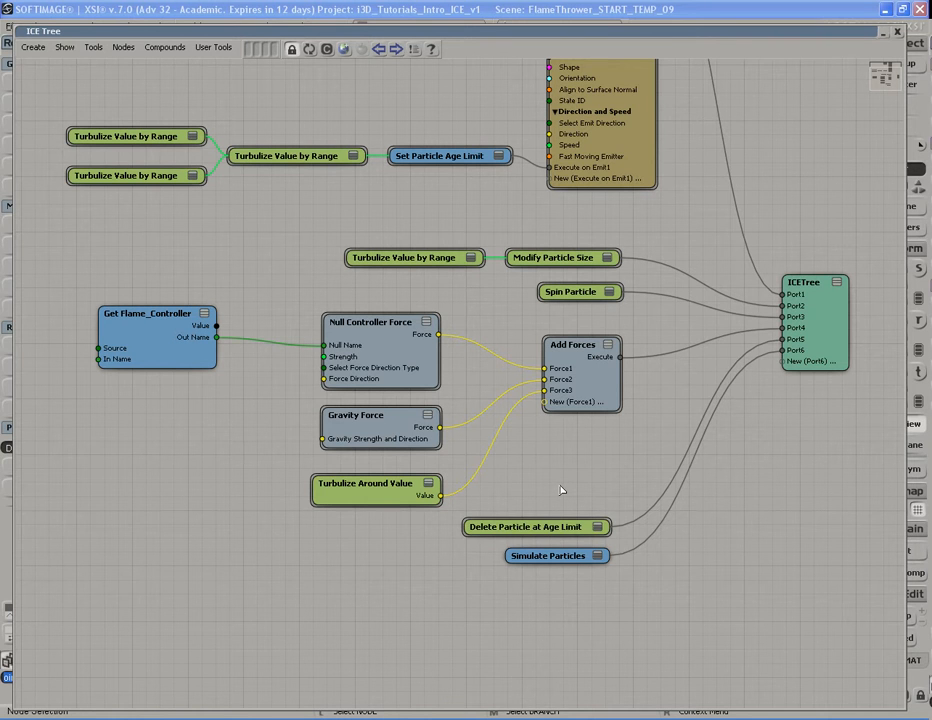
pyautogui.moveTo(564, 454); pyautogui.dragTo(558, 483)
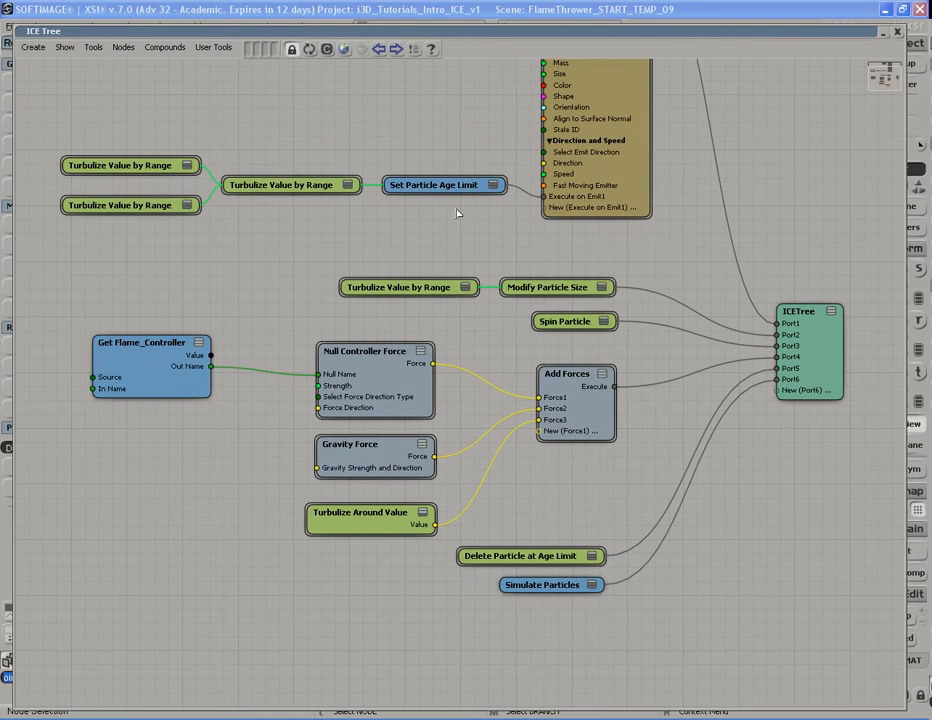
pyautogui.click(441, 192)
pyautogui.middleClick(428, 193)
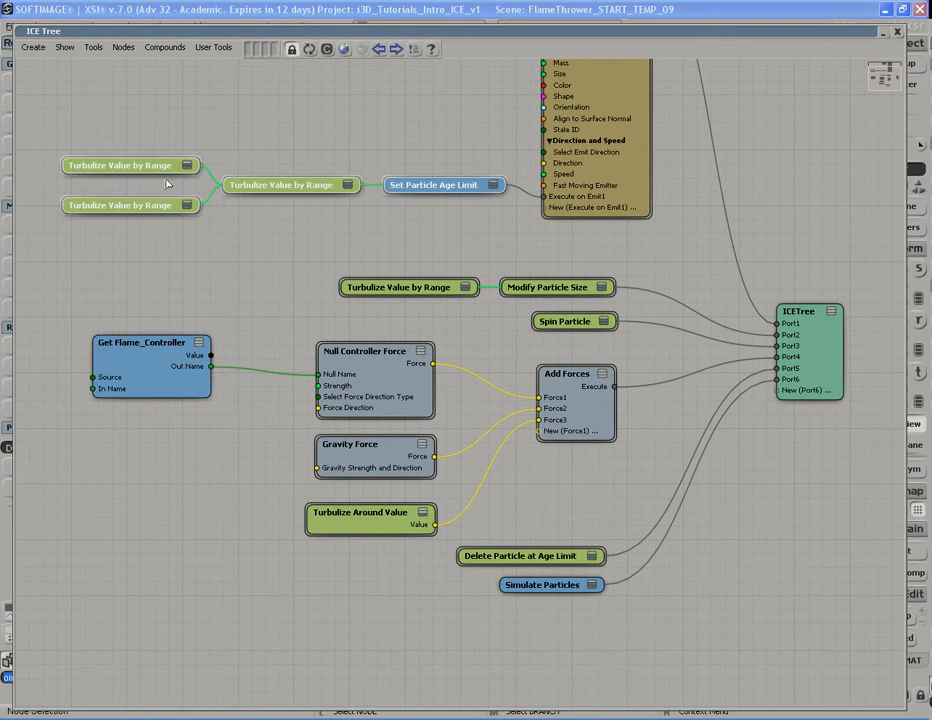
pyautogui.click(530, 246)
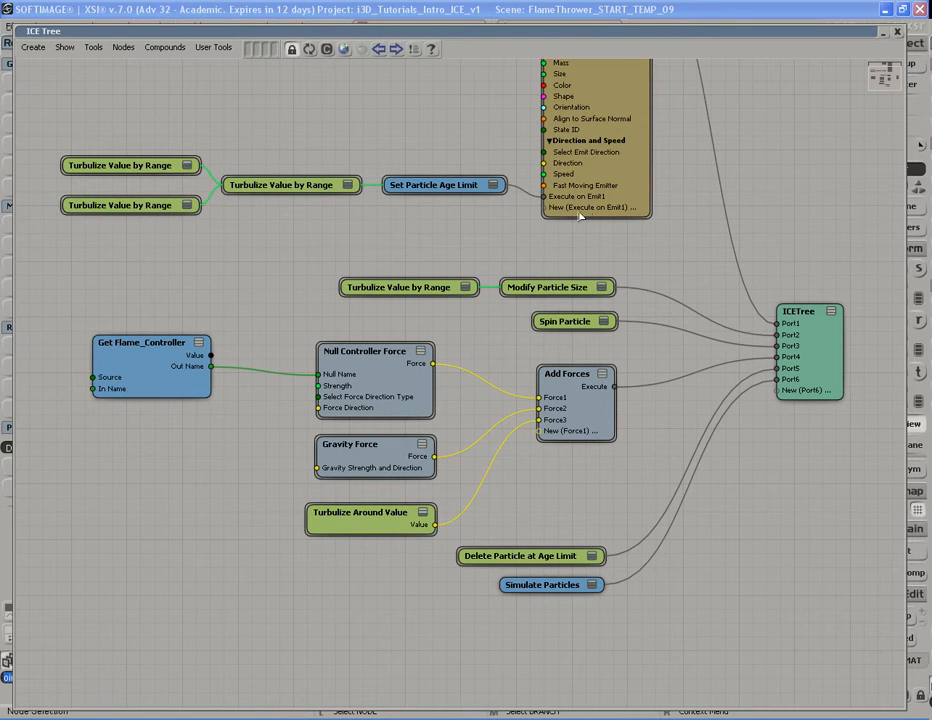
# Step: Move the Simulate Particles node slightly down, farther below Delete Particle at Age Limit, and deselect it
pyautogui.click(556, 594)
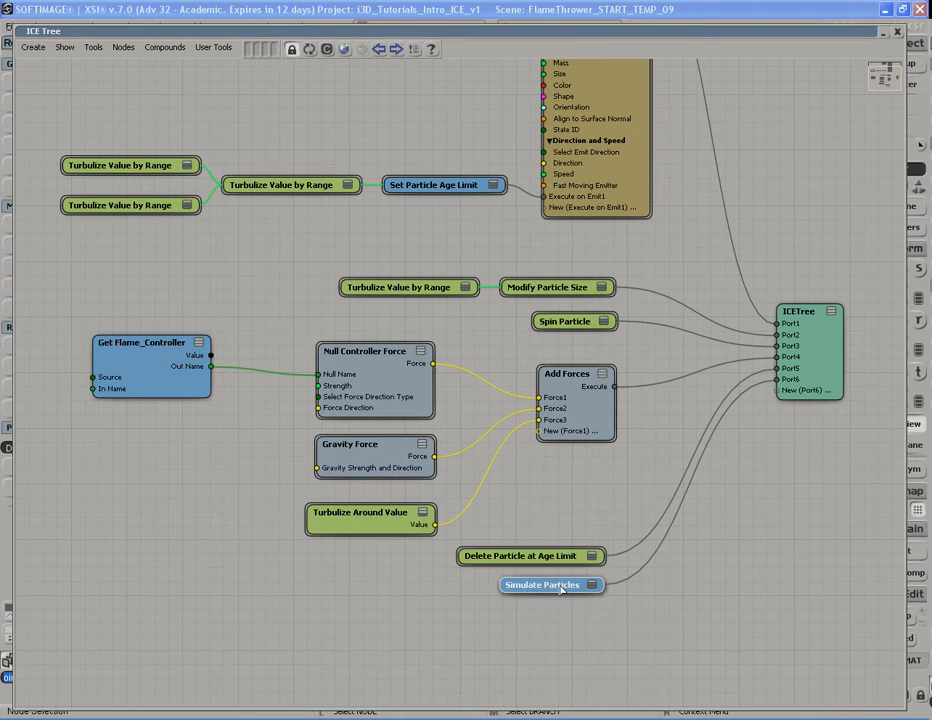
pyautogui.moveTo(559, 590); pyautogui.dragTo(560, 596)
pyautogui.click(616, 616)
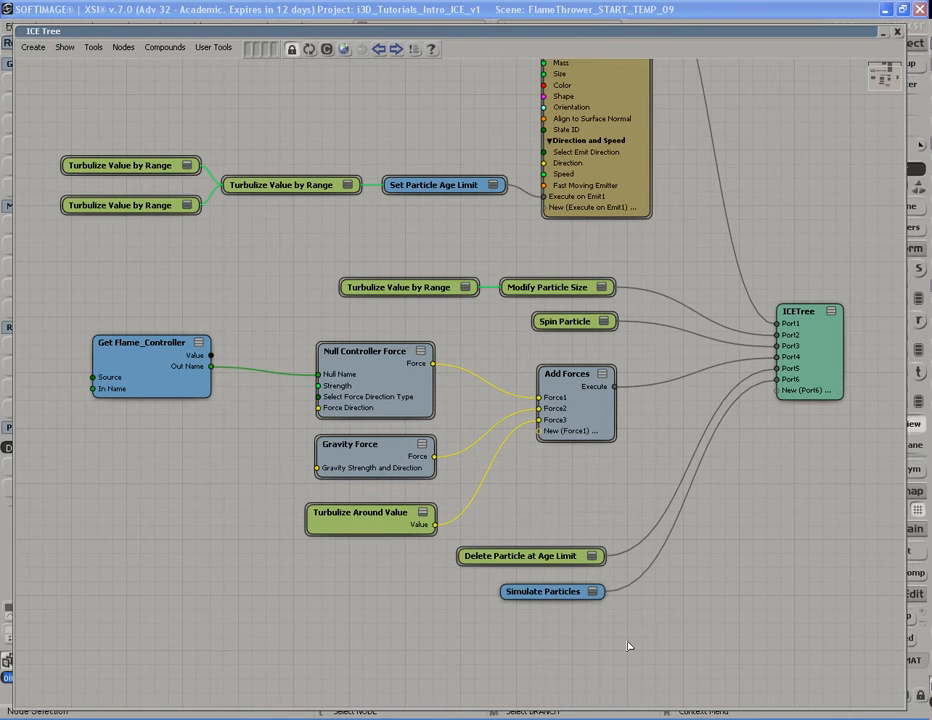
# Step: Close the ICE tree and single out the Flame_Controller sphere in the camera view, leaving nothing selected
pyautogui.click(897, 31)
pyautogui.press('s')
pyautogui.moveTo(646, 437); pyautogui.dragTo(551, 443, button='right')
pyautogui.press('space')
pyautogui.moveTo(160, 266); pyautogui.dragTo(235, 370)
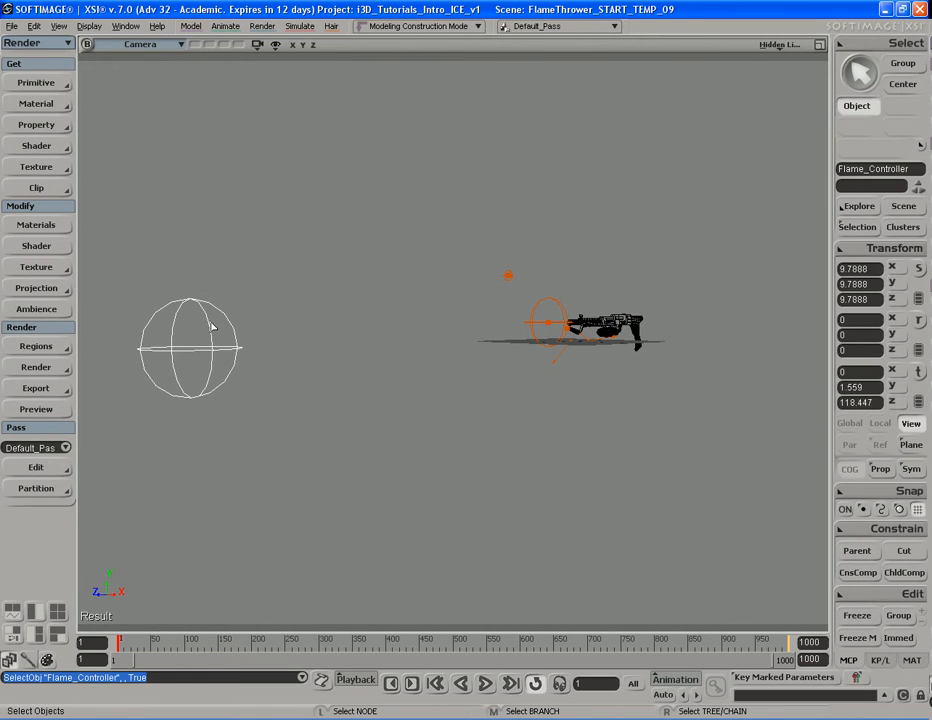
pyautogui.click(283, 337)
pyautogui.click(177, 309)
pyautogui.click(290, 383)
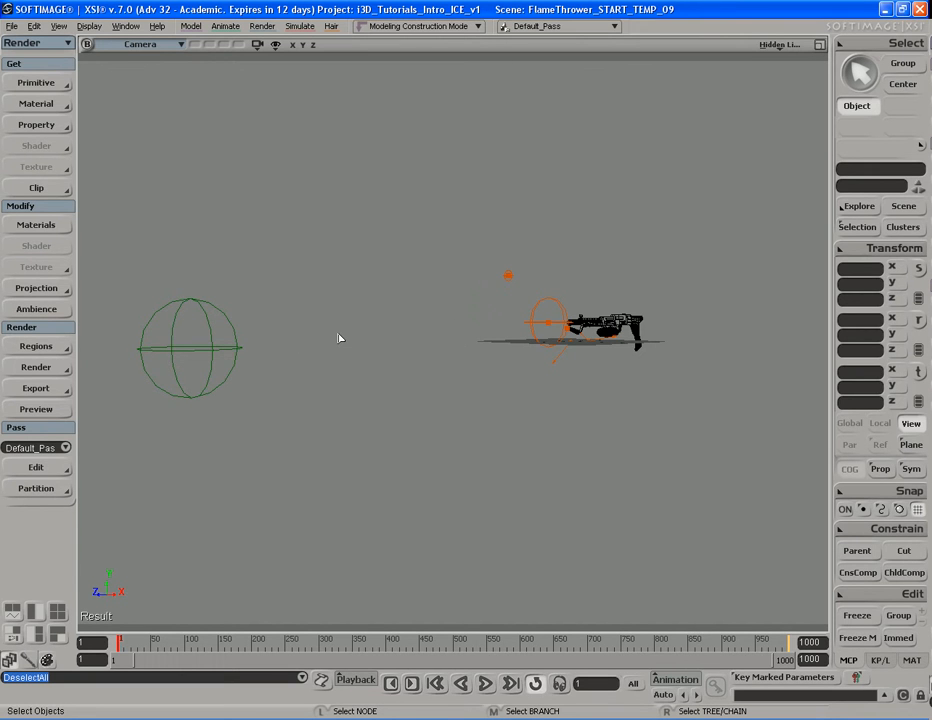
# Step: Play the flame simulation and stop it at frame 187, framing the whole flame and the gun
pyautogui.press('s')
pyautogui.moveTo(440, 450); pyautogui.dragTo(495, 451, button='right')
pyautogui.press('F10')
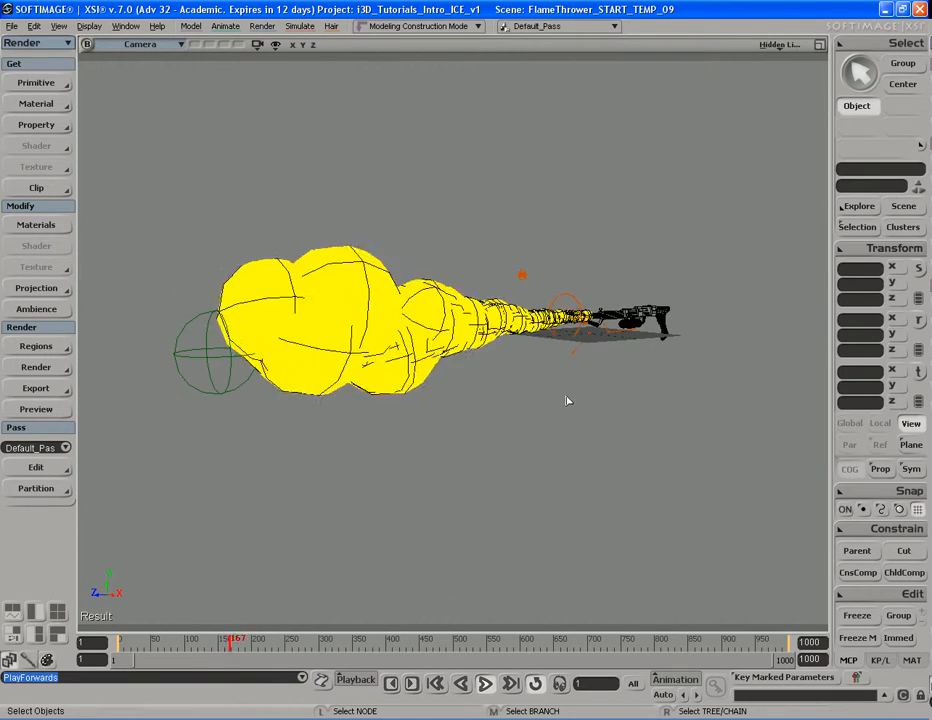
pyautogui.press('Escape')
pyautogui.press('s')
pyautogui.moveTo(526, 466); pyautogui.dragTo(485, 452, button='middle')
pyautogui.moveTo(476, 454); pyautogui.dragTo(486, 451)
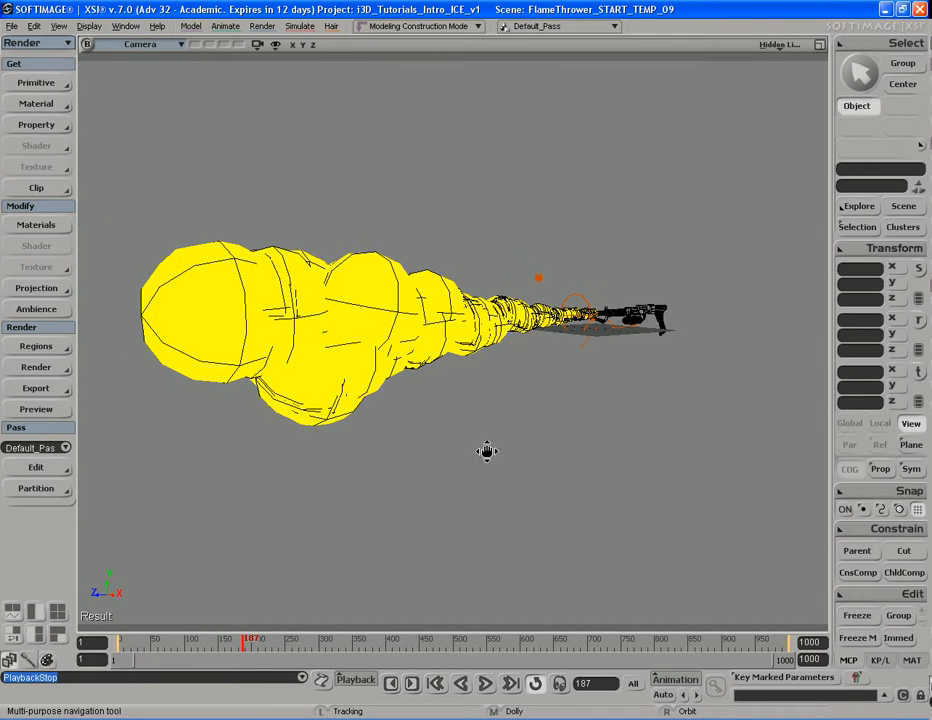
# Step: Open the Render Tree of Flame_PointCloud and move its Material node slightly down beside Particle_Renderer
pyautogui.click(426, 322)
pyautogui.press('7')
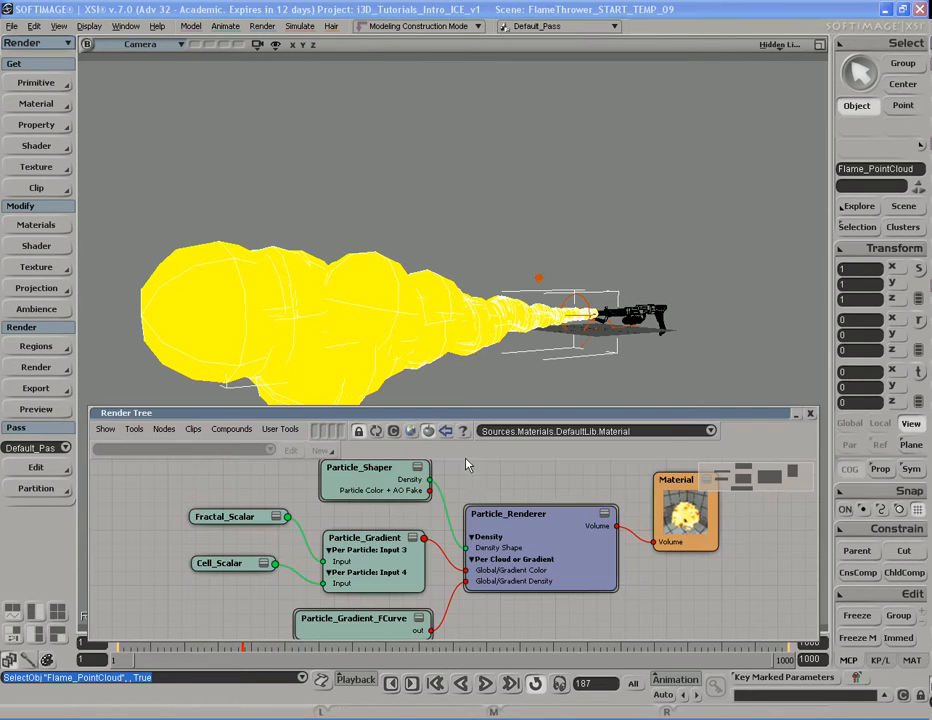
pyautogui.scroll(-1, 546, 497)
pyautogui.scroll(2, 546, 497)
pyautogui.press('s')
pyautogui.moveTo(543, 491); pyautogui.dragTo(527, 488)
pyautogui.moveTo(705, 524); pyautogui.dragTo(700, 553)
pyautogui.press('s')
pyautogui.moveTo(549, 578); pyautogui.dragTo(553, 533)
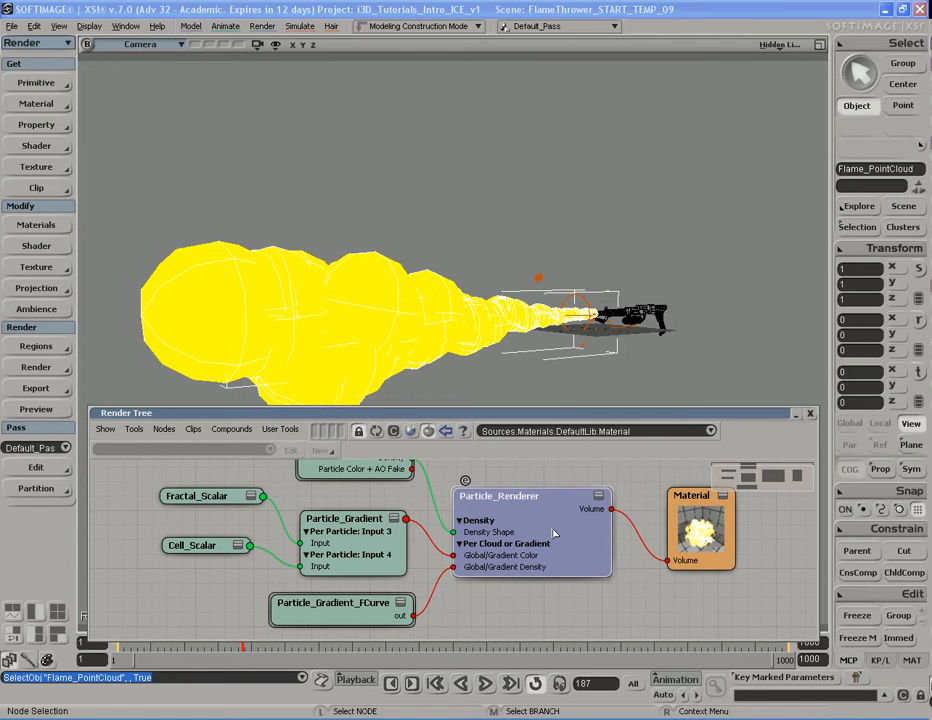
pyautogui.click(709, 567)
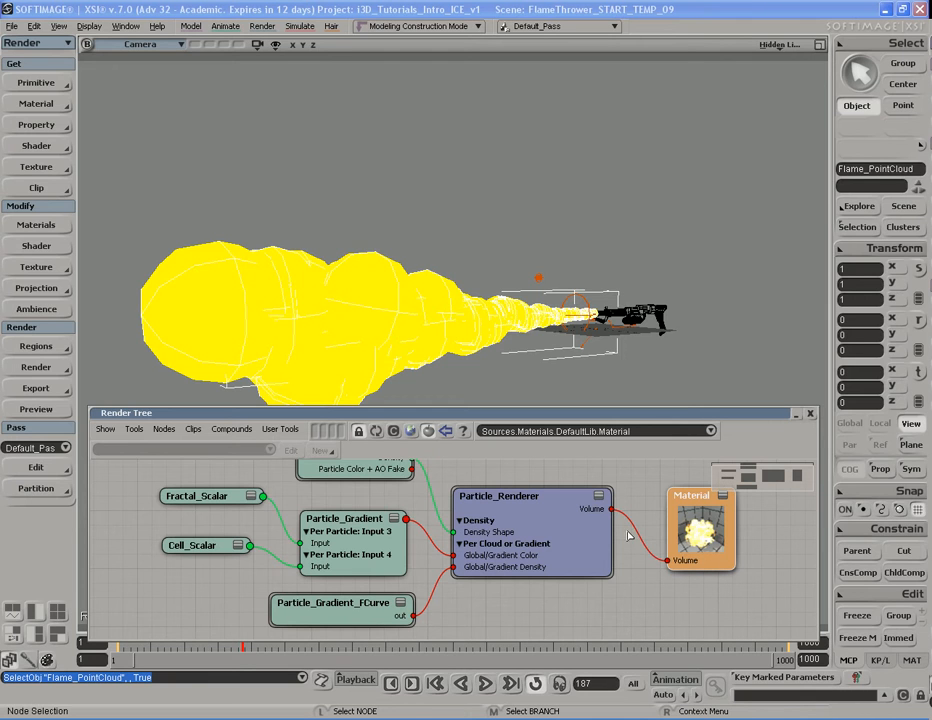
# Step: Disconnect Particle_Renderer's Volume output from the Material node and reconnect it to the Volume port
pyautogui.moveTo(612, 509); pyautogui.dragTo(706, 531)
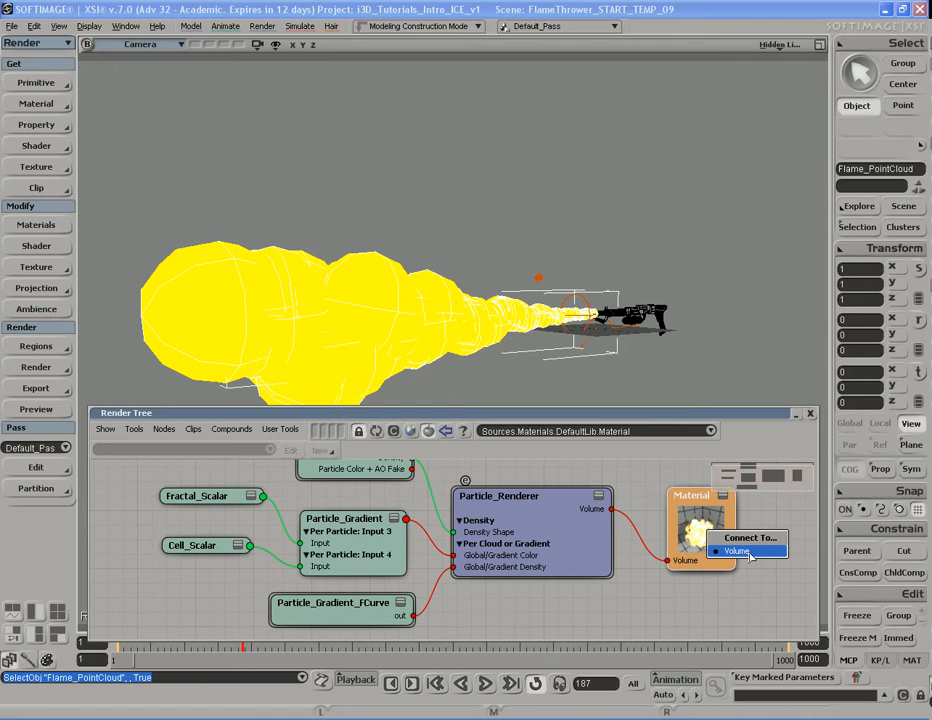
pyautogui.click(749, 554)
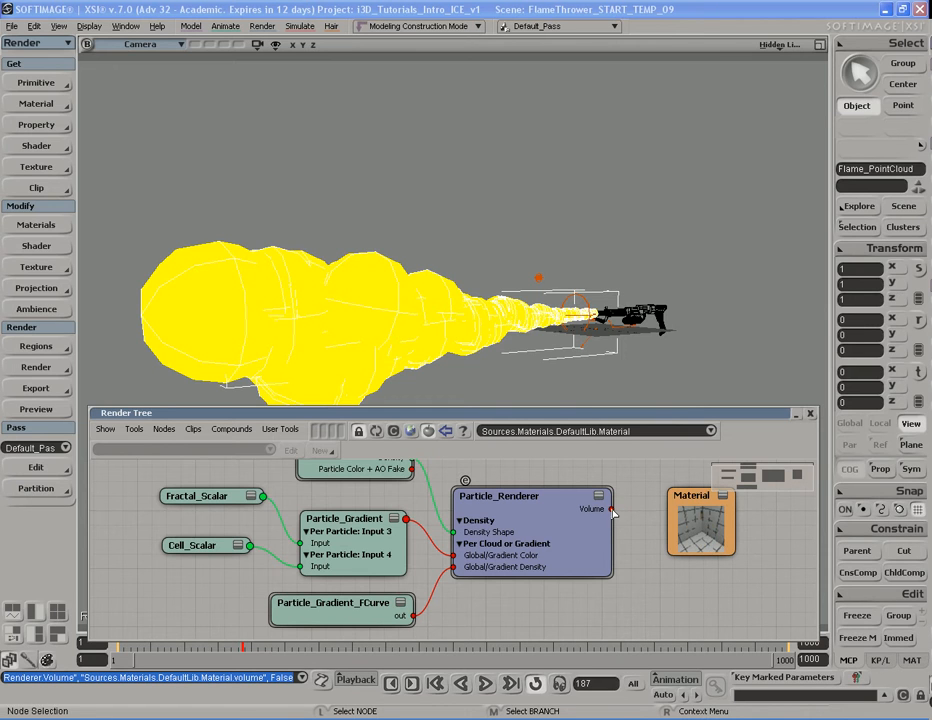
pyautogui.moveTo(612, 509); pyautogui.dragTo(686, 511)
pyautogui.click(700, 532)
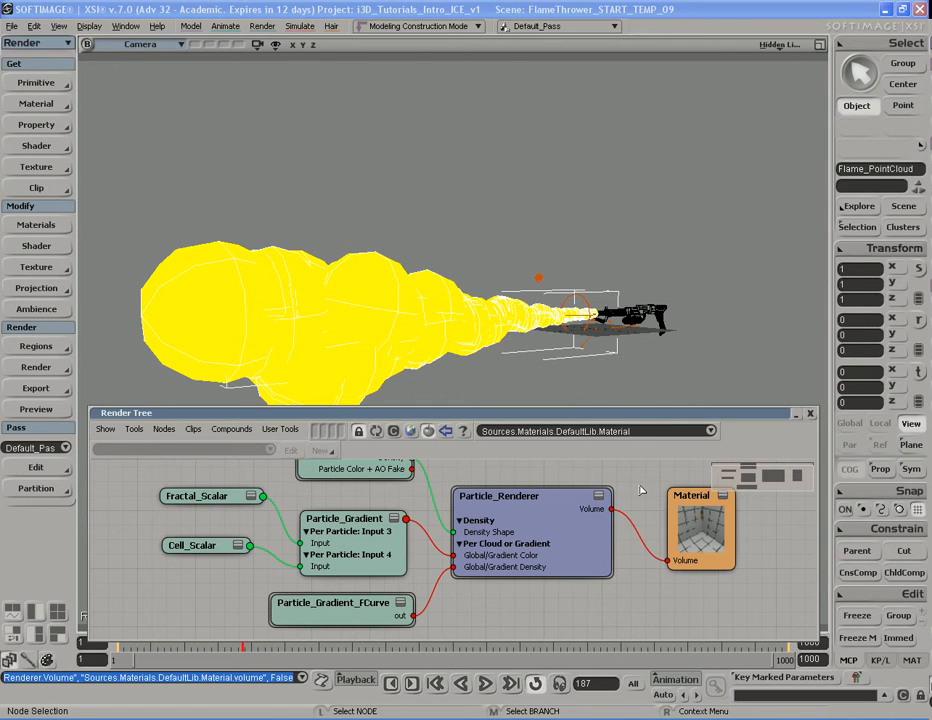
# Step: Set Particle_Renderer's marching detail to High Settings and its shadow table cell size to 0.75
pyautogui.press('s')
pyautogui.moveTo(563, 524); pyautogui.dragTo(541, 518, button='middle')
pyautogui.moveTo(524, 516)
pyautogui.mouseDown()
pyautogui.moveTo(539, 541)
pyautogui.moveTo(541, 519)
pyautogui.mouseUp()
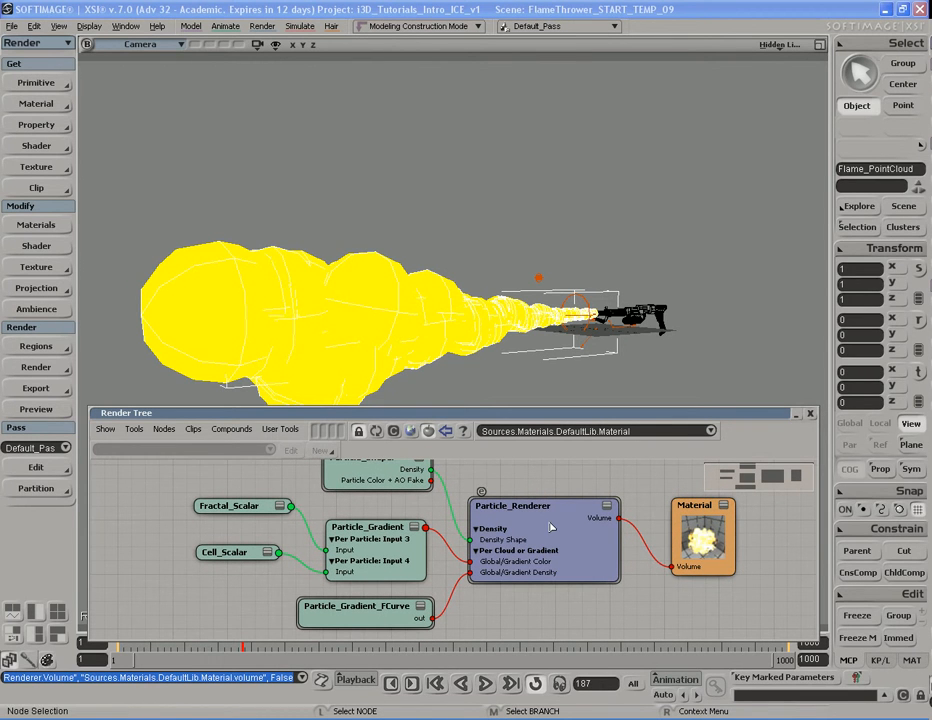
pyautogui.doubleClick(551, 527)
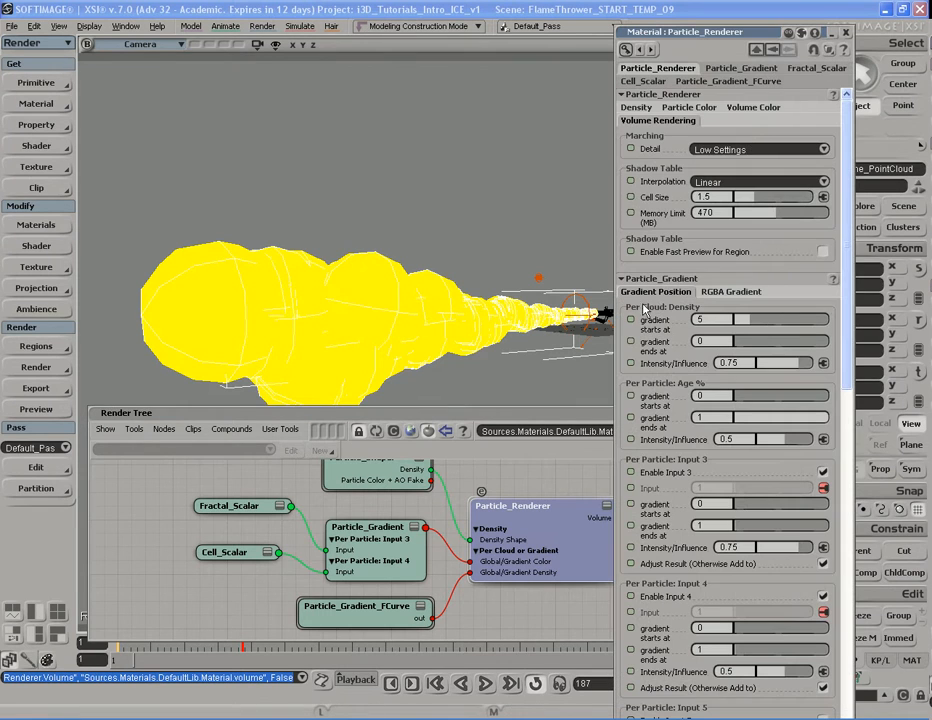
pyautogui.click(768, 151)
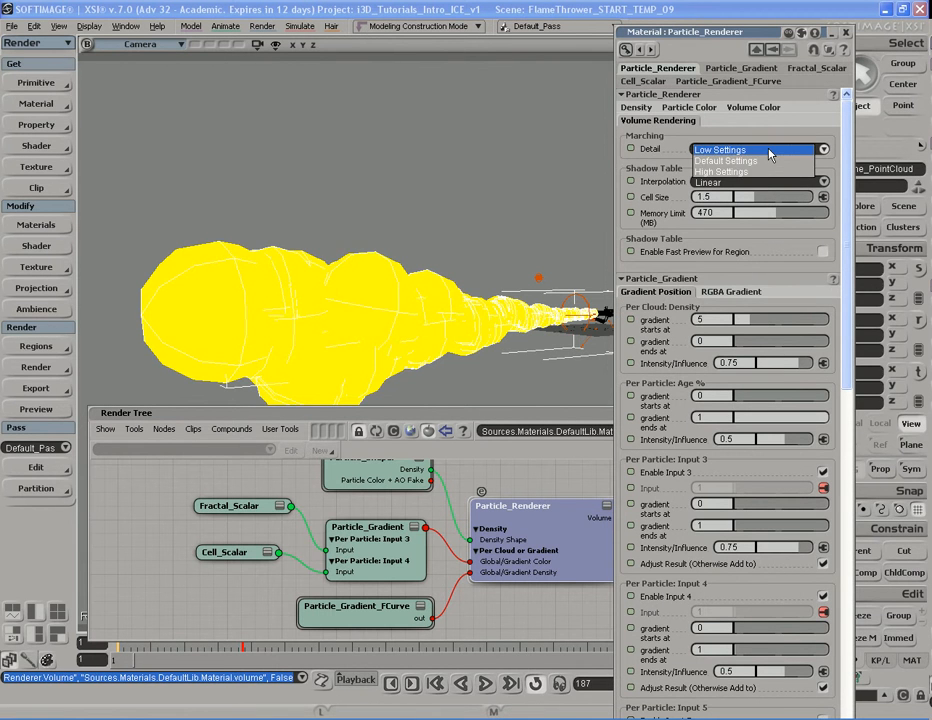
pyautogui.click(766, 173)
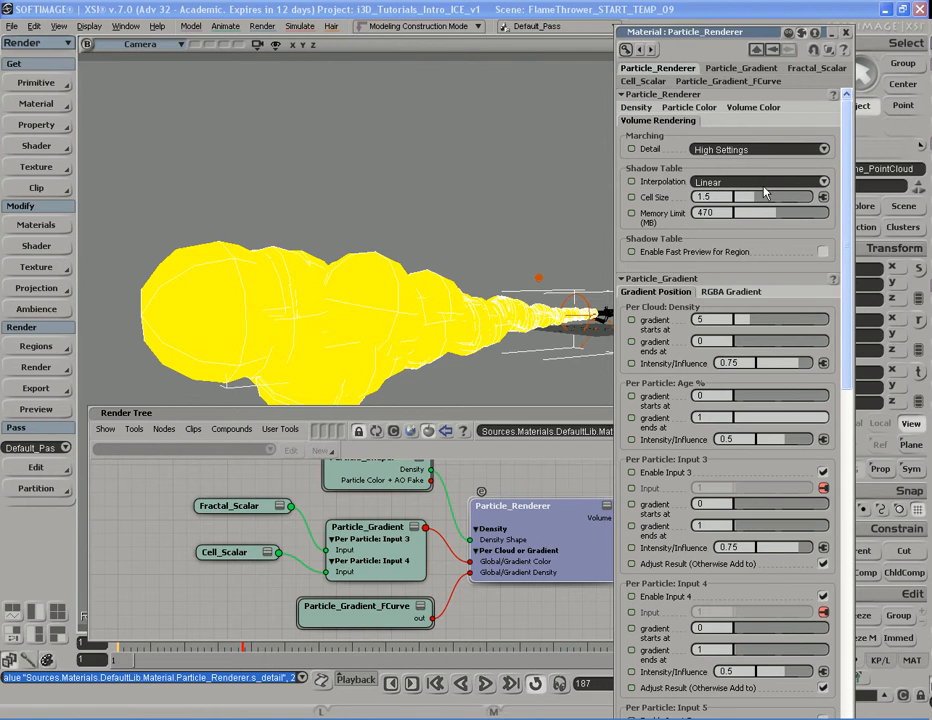
pyautogui.click(725, 197)
pyautogui.write('.75')
pyautogui.press('Return')
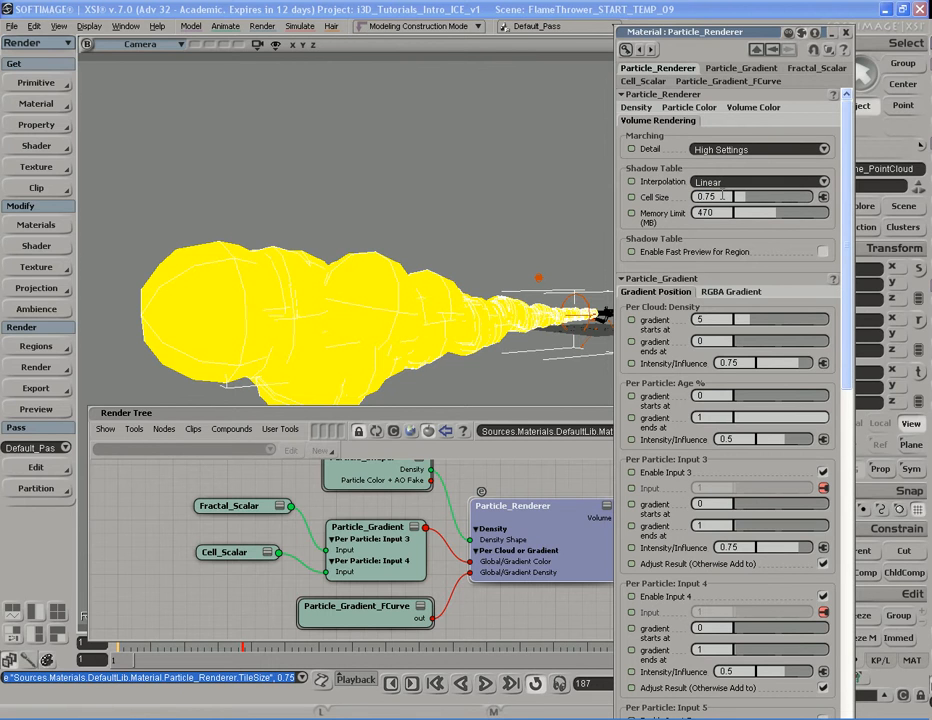
# Step: Review Particle_Renderer's density, particle color and volume color settings, including Global Density and Density Limit, and close its properties
pyautogui.click(750, 108)
pyautogui.click(678, 108)
pyautogui.click(636, 108)
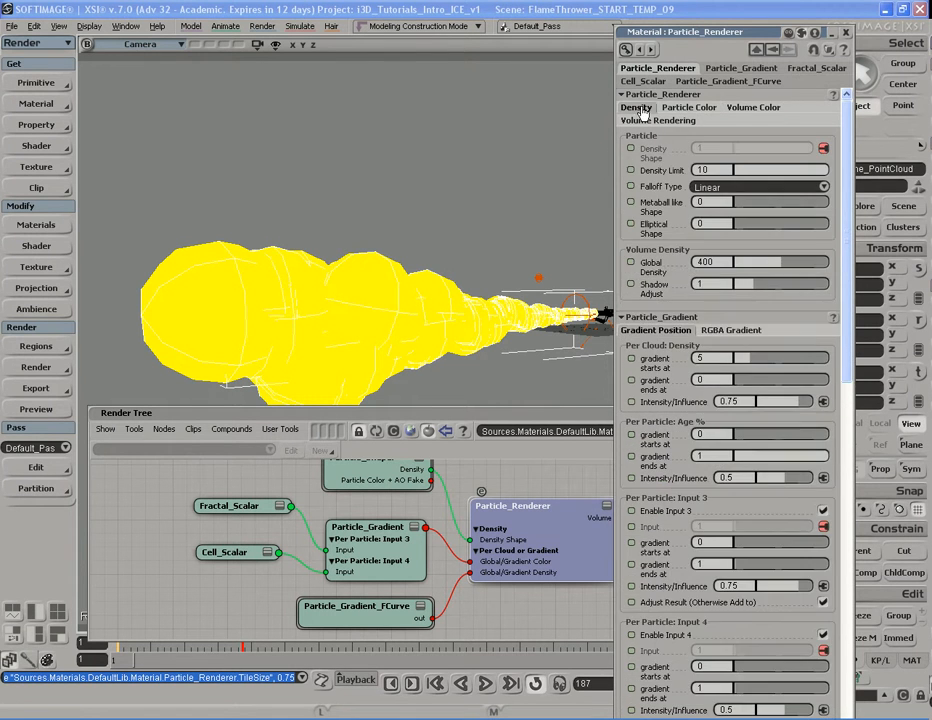
pyautogui.click(755, 108)
pyautogui.click(687, 107)
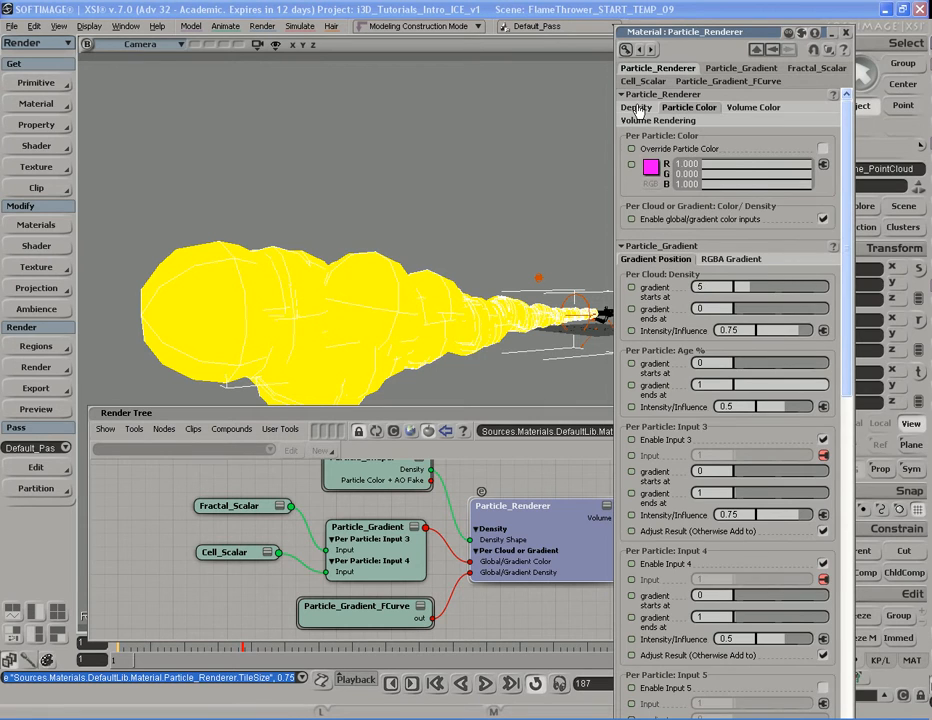
pyautogui.click(636, 108)
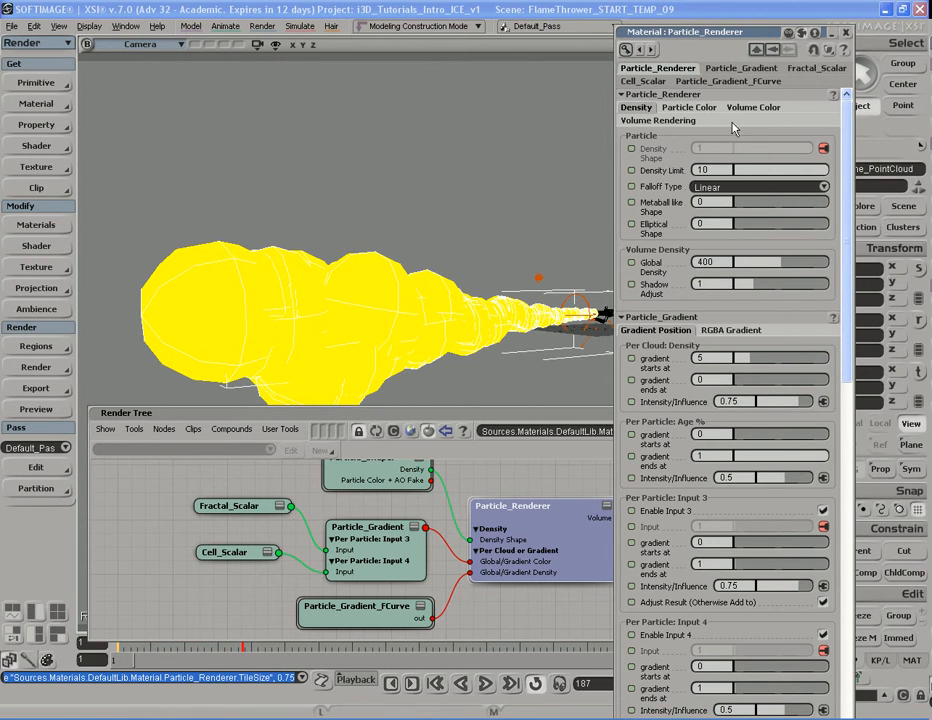
pyautogui.click(729, 262)
pyautogui.click(724, 169)
pyautogui.click(845, 32)
# Step: Inspect Particle_Shaper's irregular, cell and fractal shape settings, its AO fake colors and presets, and close its properties
pyautogui.moveTo(388, 468); pyautogui.dragTo(392, 481)
pyautogui.doubleClick(385, 482)
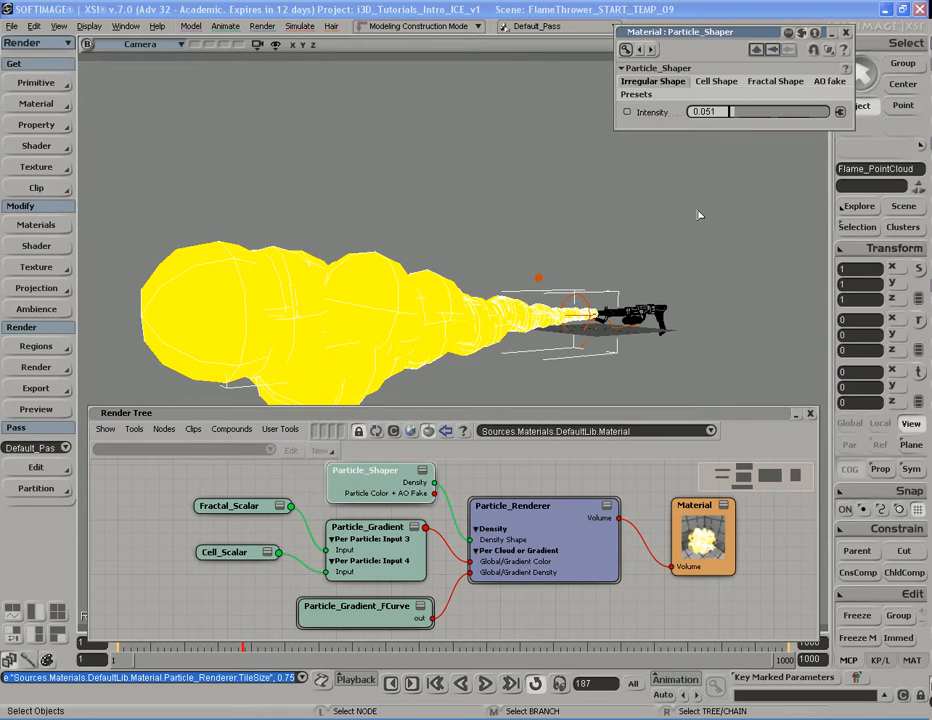
pyautogui.click(716, 81)
pyautogui.click(775, 81)
pyautogui.click(829, 81)
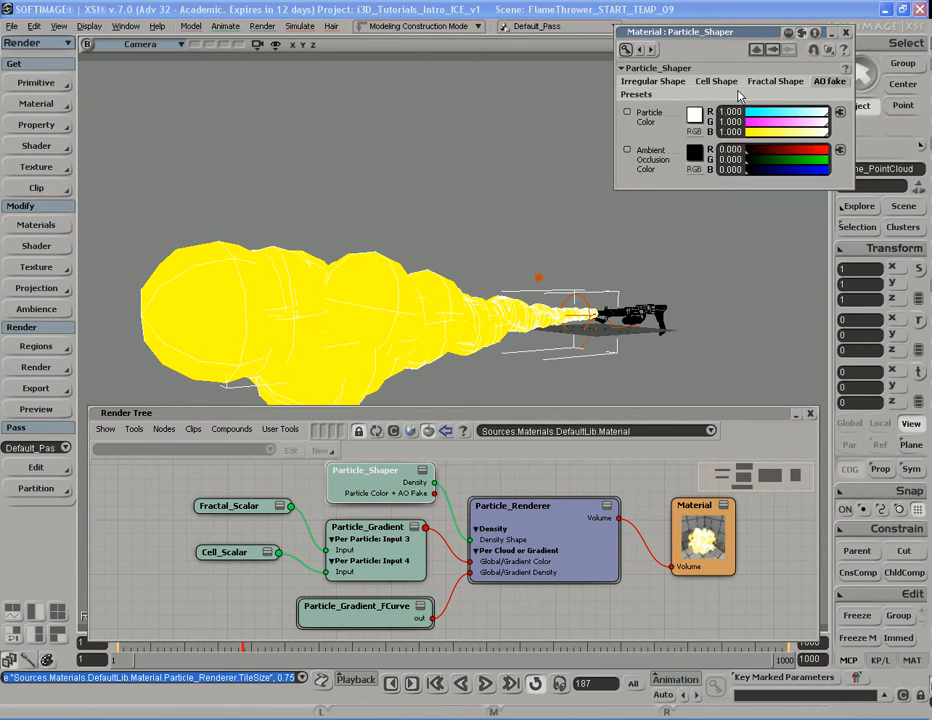
pyautogui.click(635, 94)
pyautogui.click(653, 81)
pyautogui.click(716, 81)
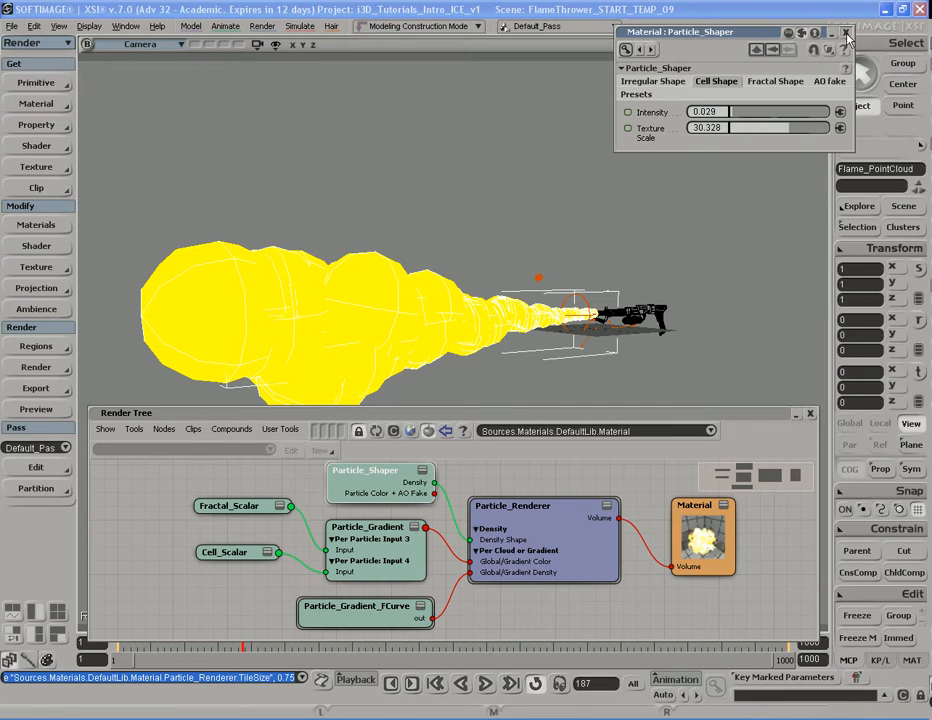
pyautogui.click(846, 35)
# Step: Review Particle_Gradient's RGBA color gradient and its gradient position settings, and close its properties
pyautogui.doubleClick(378, 557)
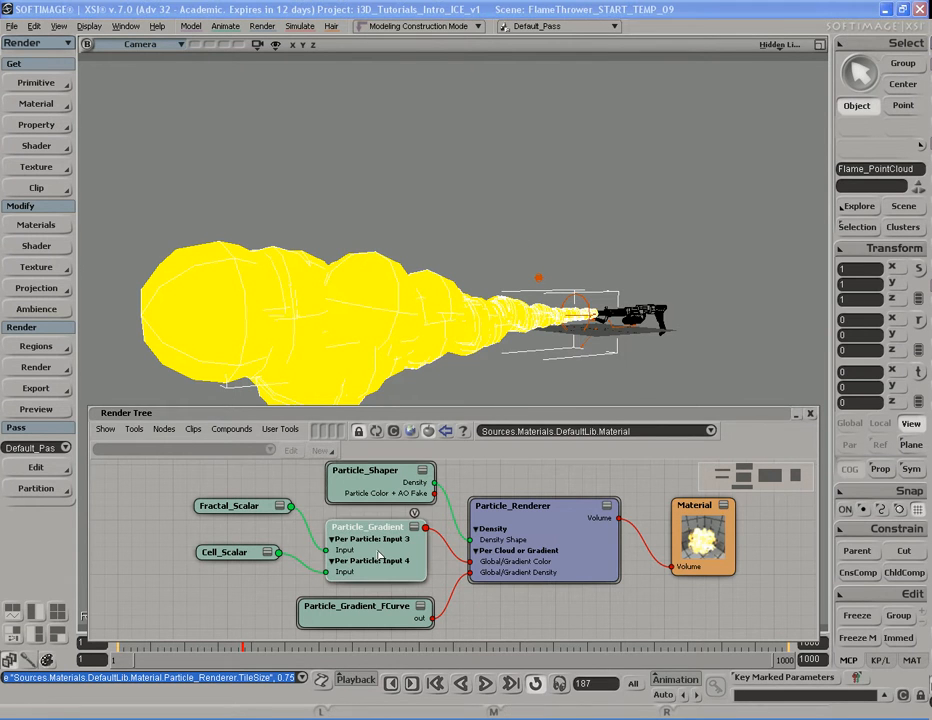
pyautogui.click(738, 96)
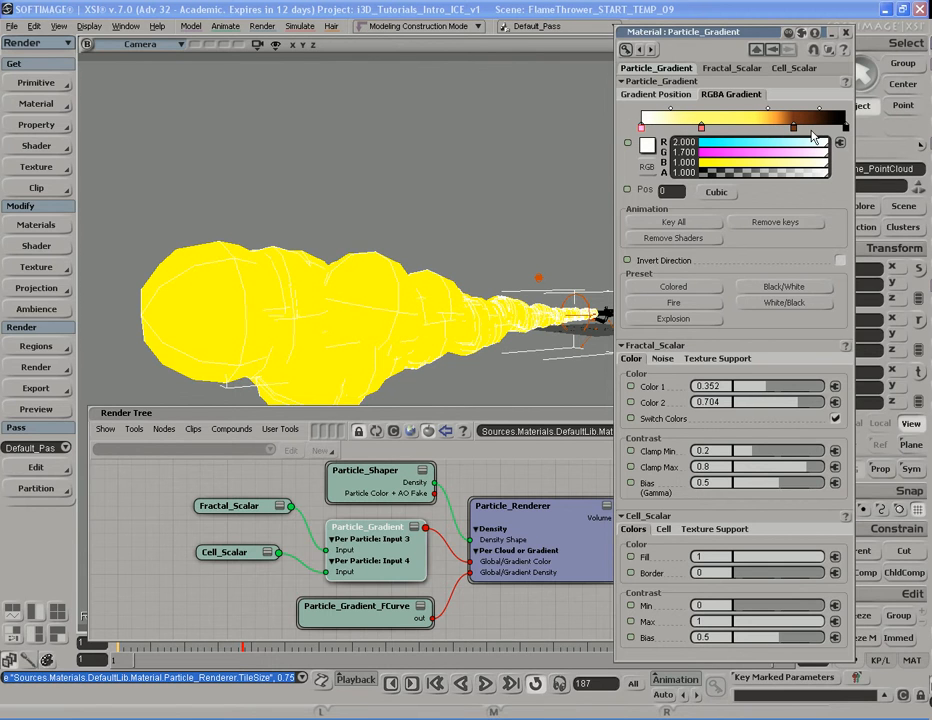
pyautogui.click(658, 94)
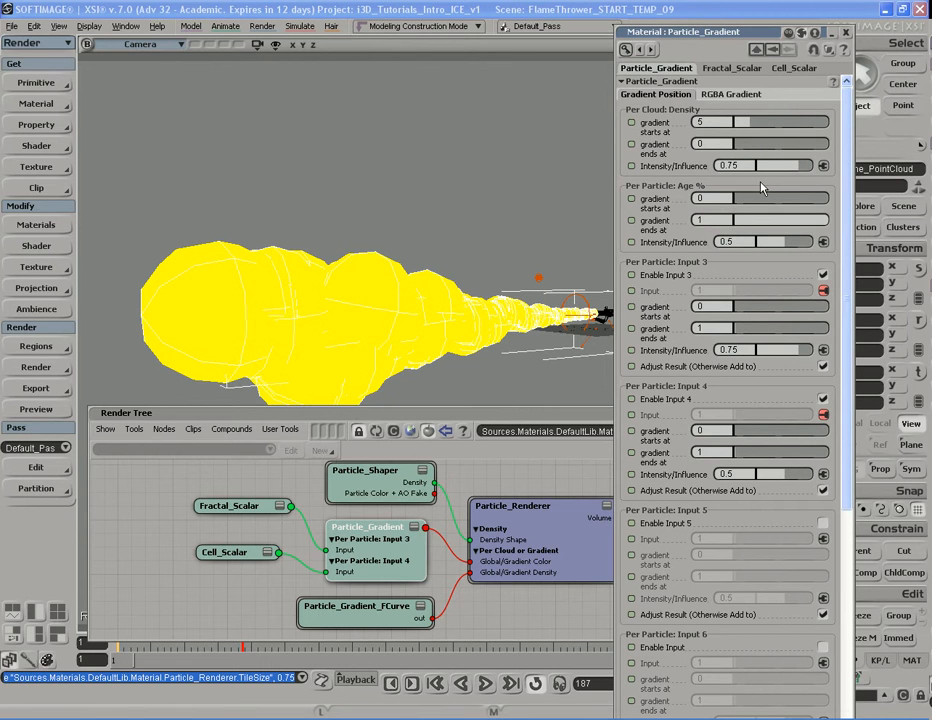
pyautogui.click(731, 94)
pyautogui.click(677, 96)
pyautogui.click(845, 35)
# Step: Nudge the Fractal_Scalar and Cell_Scalar nodes slightly and examine the per-particle inputs they feed in Particle_Gradient
pyautogui.moveTo(243, 511); pyautogui.dragTo(241, 510)
pyautogui.moveTo(237, 555)
pyautogui.mouseDown()
pyautogui.moveTo(239, 564)
pyautogui.moveTo(241, 552)
pyautogui.mouseUp()
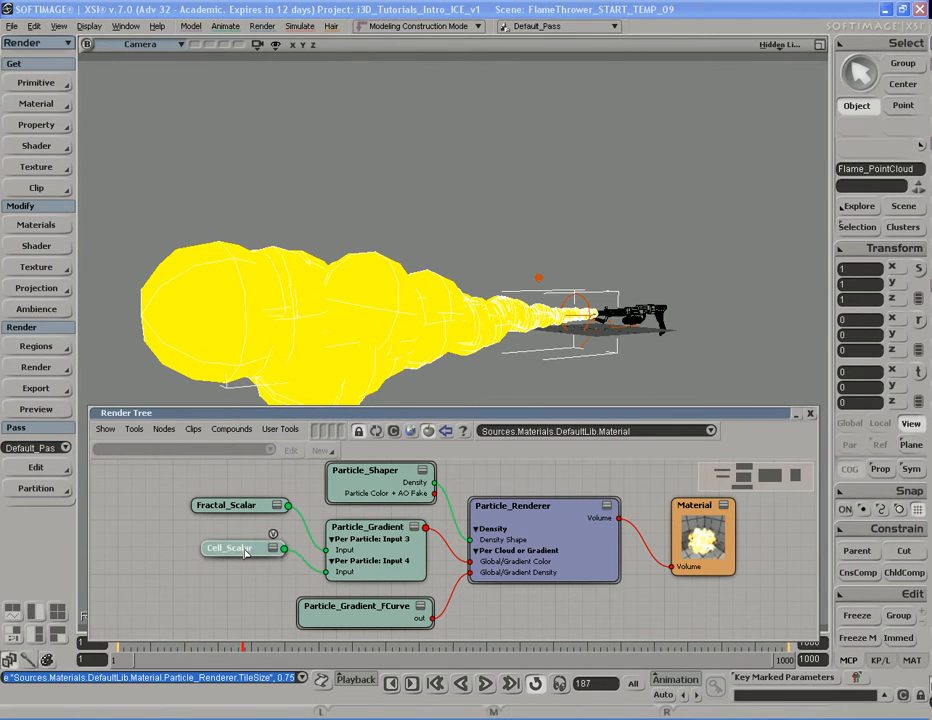
pyautogui.click(409, 545)
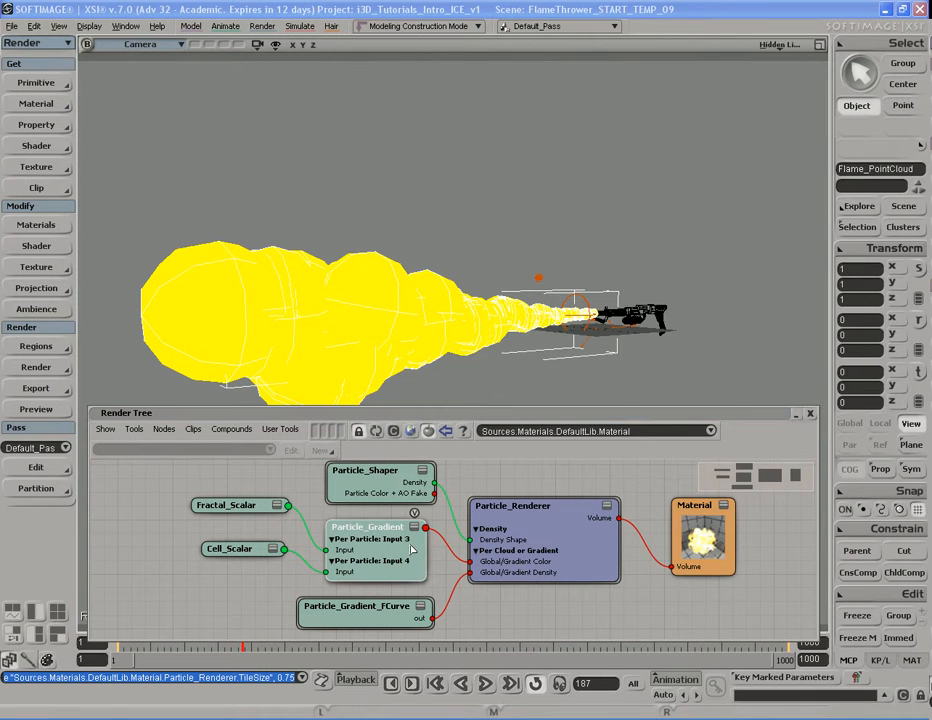
pyautogui.moveTo(847, 388); pyautogui.dragTo(849, 449)
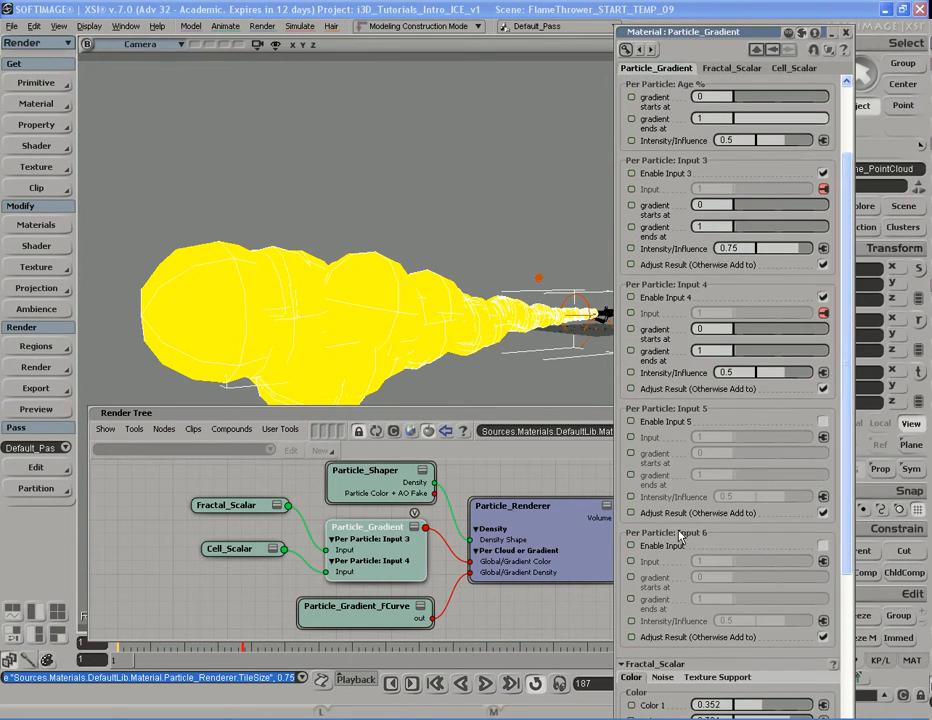
pyautogui.scroll(3, 849, 432)
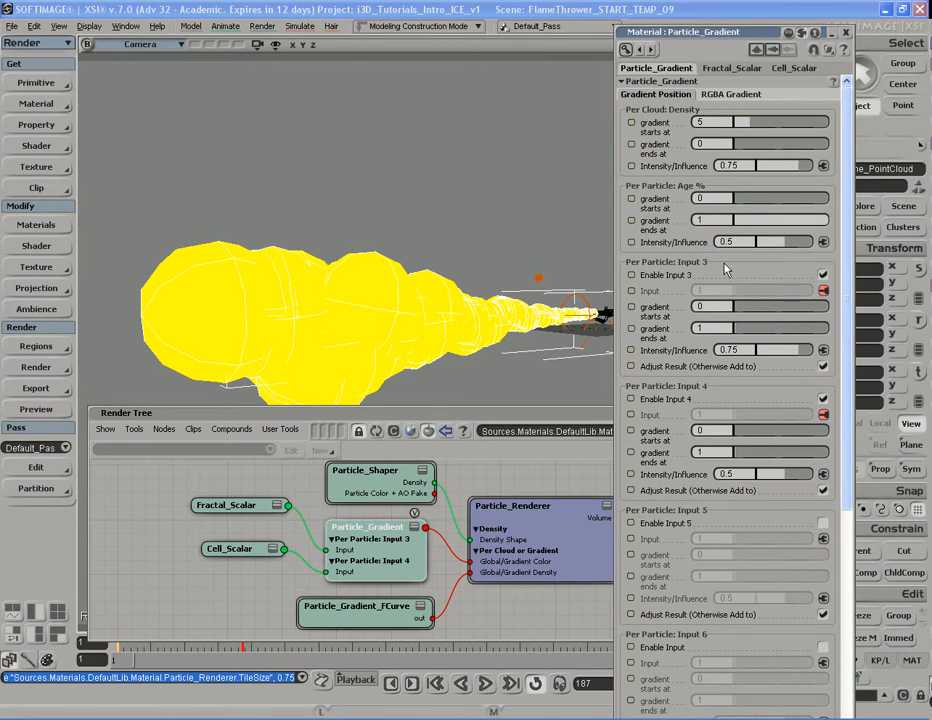
pyautogui.click(845, 32)
# Step: Examine the Particle_Gradient_FCurve curve feeding Particle_Renderer's Global/Gradient Density, and close the flame's Render Tree
pyautogui.doubleClick(371, 626)
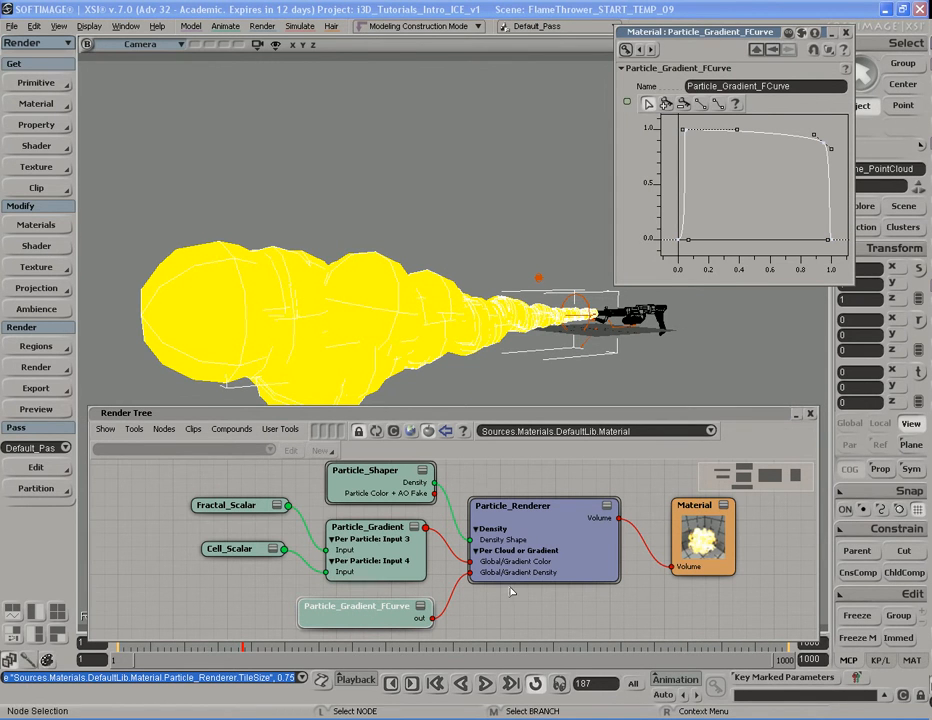
pyautogui.click(562, 576)
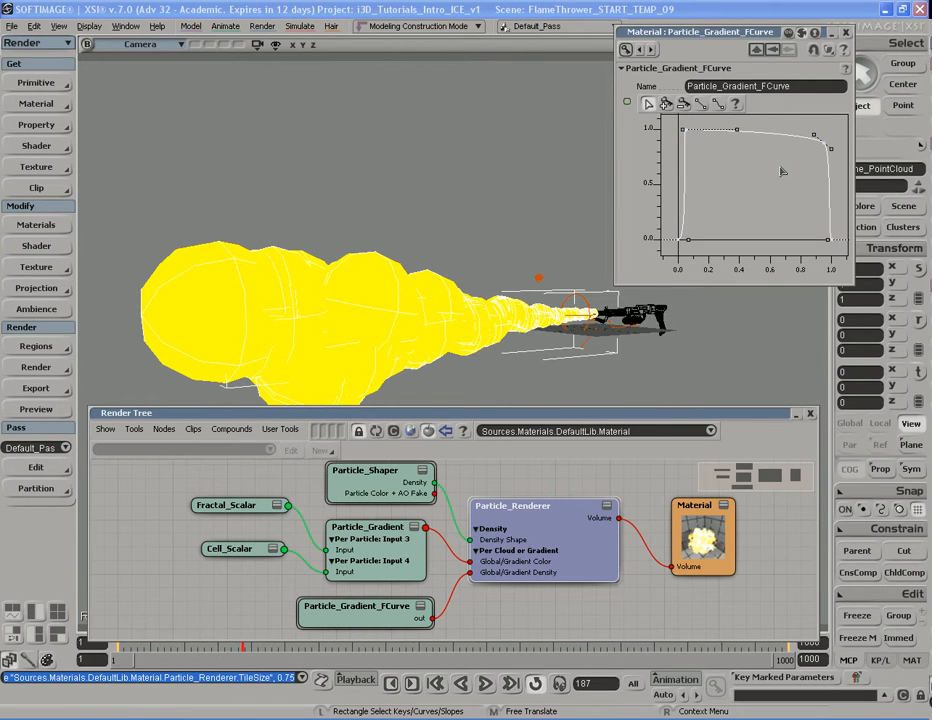
pyautogui.click(845, 32)
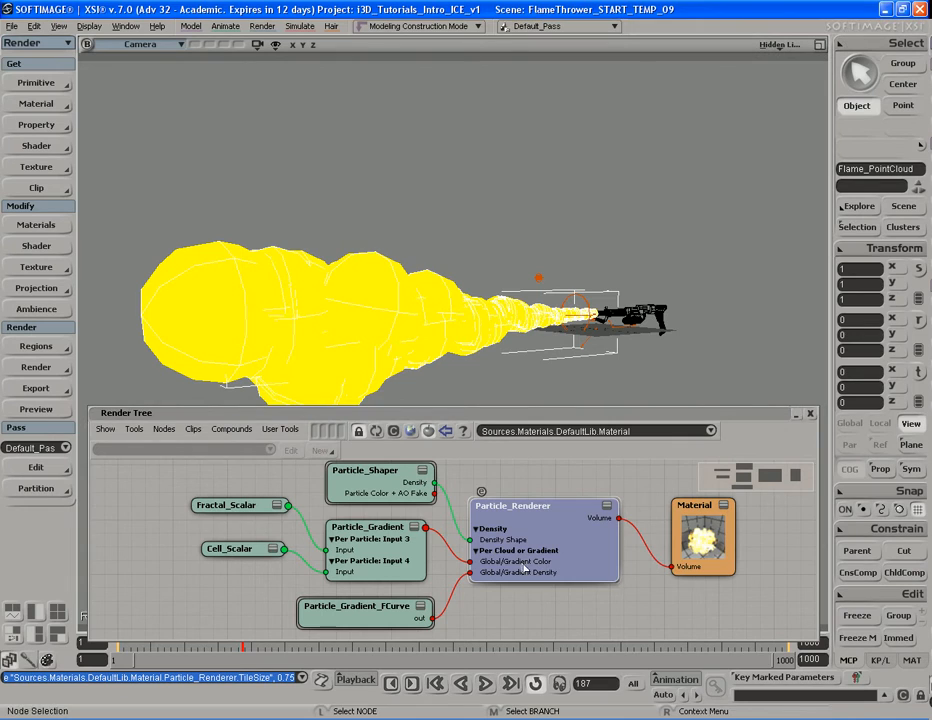
pyautogui.click(810, 413)
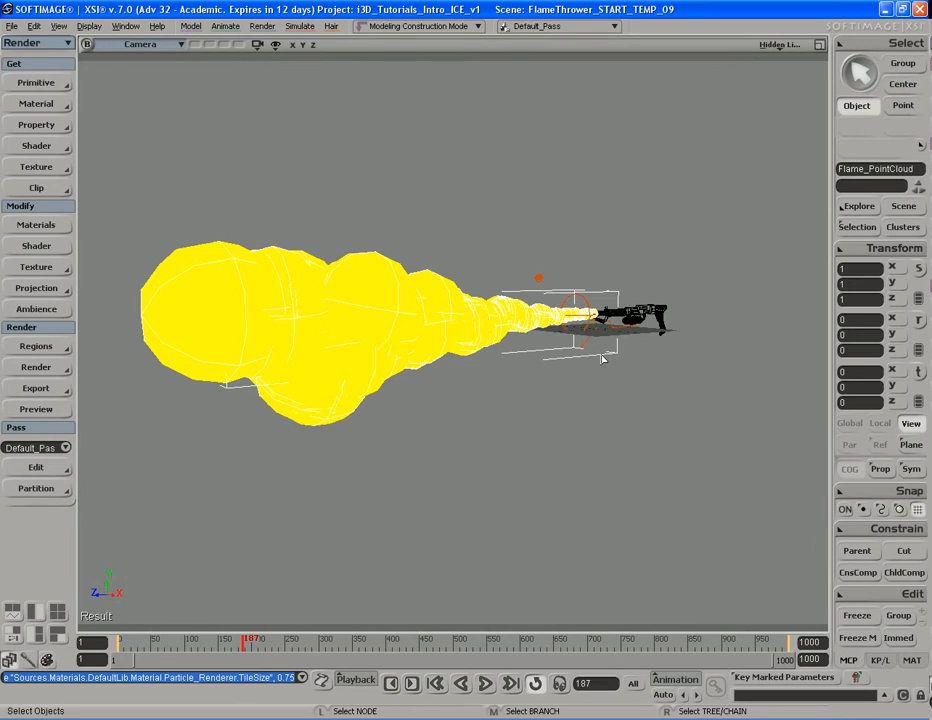
# Step: Select Ignition_PointCloud at the gun's nozzle and open its Ignition_Torch material in the Render Tree
pyautogui.press('s')
pyautogui.moveTo(705, 390); pyautogui.dragTo(581, 397)
pyautogui.moveTo(581, 397); pyautogui.dragTo(339, 402, button='middle')
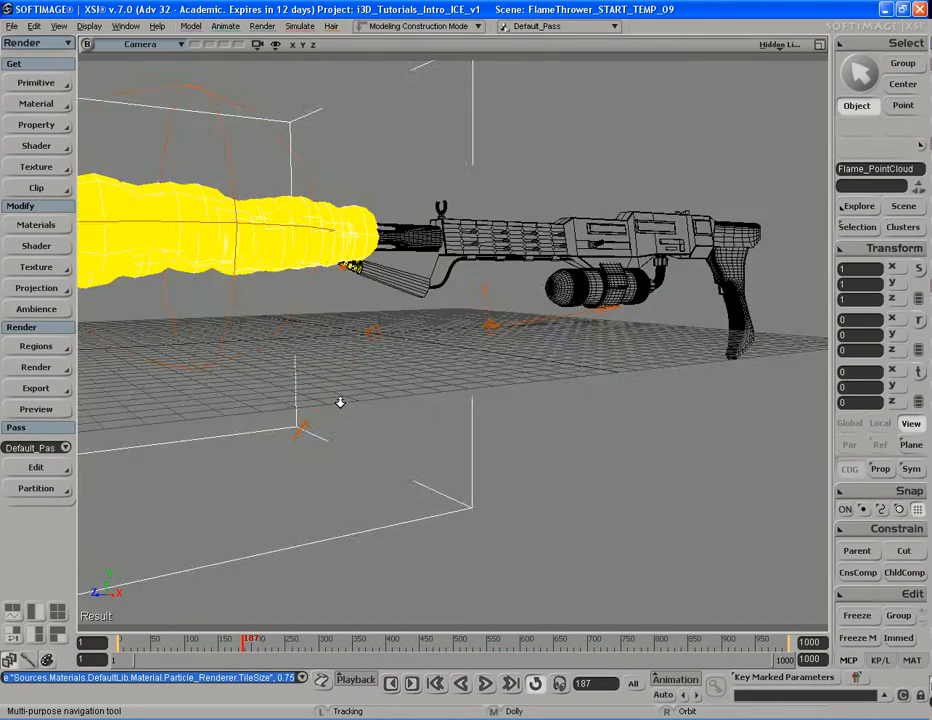
pyautogui.moveTo(357, 338); pyautogui.dragTo(410, 382)
pyautogui.moveTo(410, 382); pyautogui.dragTo(440, 345, button='middle')
pyautogui.click(421, 346)
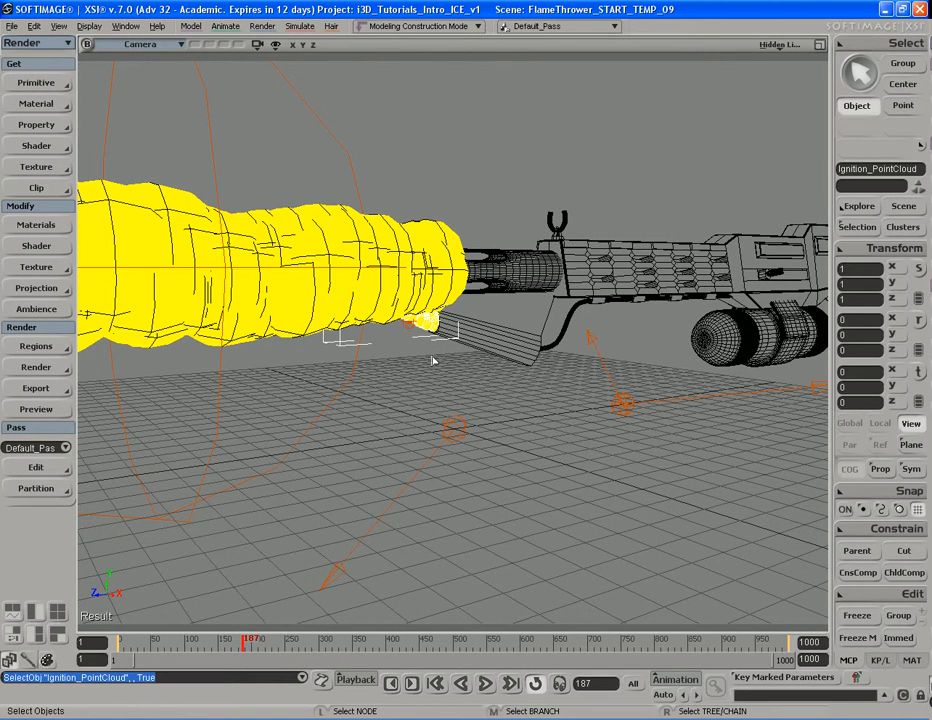
pyautogui.press('7')
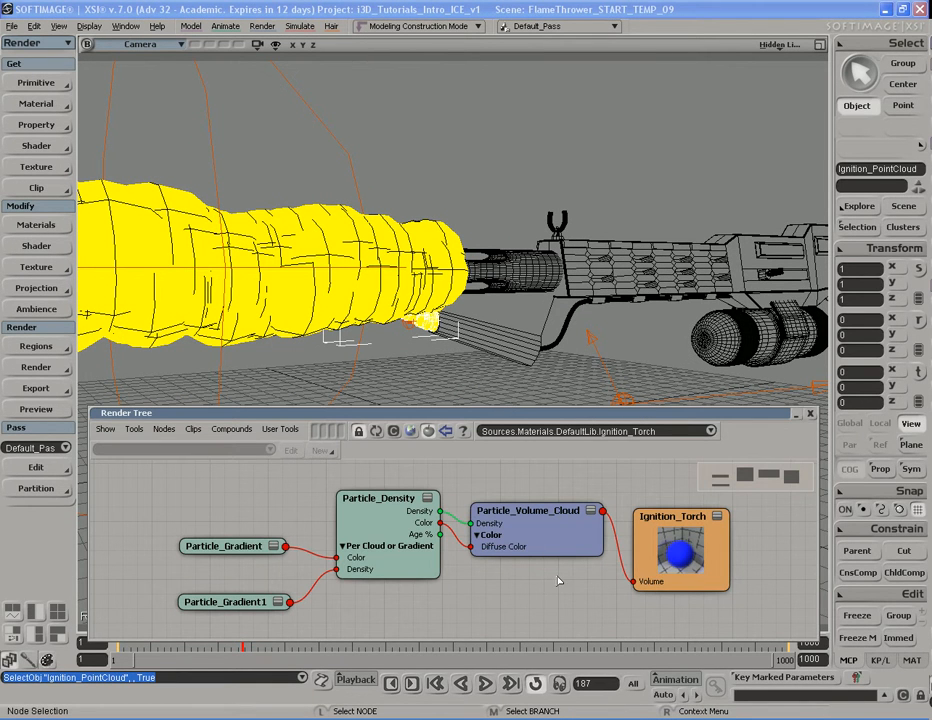
# Step: Nudge Particle_Gradient, Particle_Gradient1 and Particle_Density slightly while reviewing how they feed Particle_Volume_Cloud in the Ignition_Torch tree
pyautogui.moveTo(248, 546); pyautogui.dragTo(242, 540)
pyautogui.moveTo(245, 601); pyautogui.dragTo(239, 600)
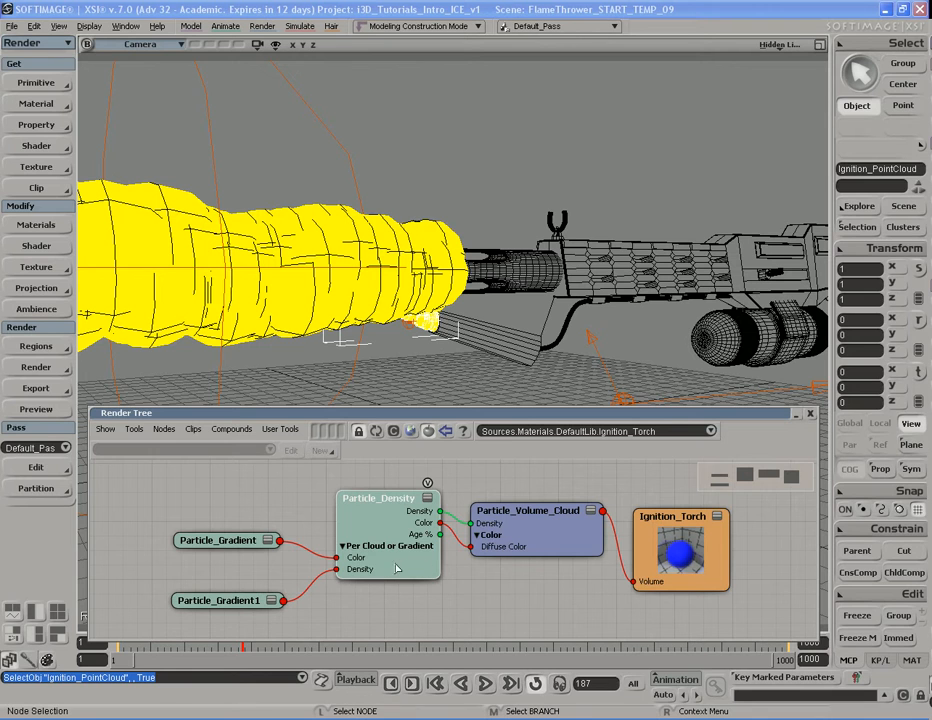
pyautogui.moveTo(385, 522); pyautogui.dragTo(379, 524)
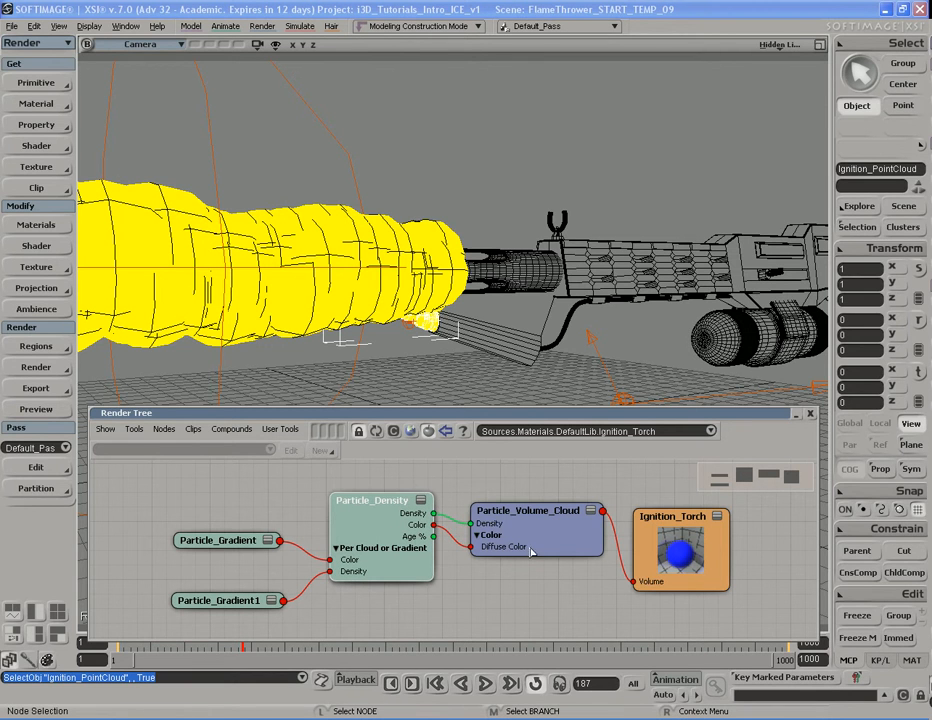
pyautogui.click(540, 550)
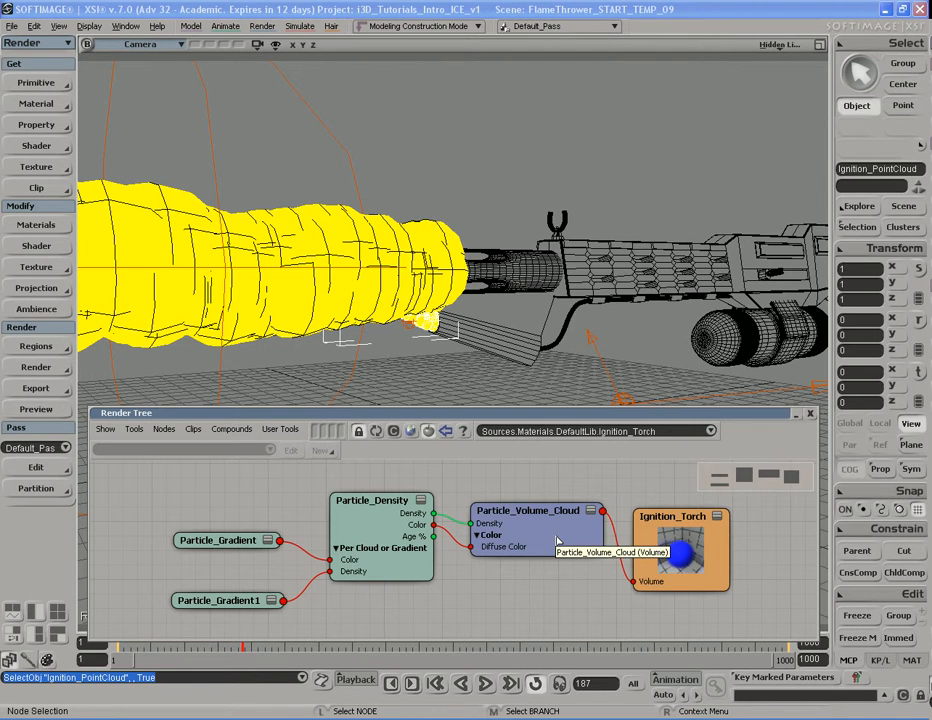
# Step: Open Particle_Volume_Cloud's properties and review its shading, color, density, marching and lookup table settings, including Cell Size
pyautogui.doubleClick(557, 541)
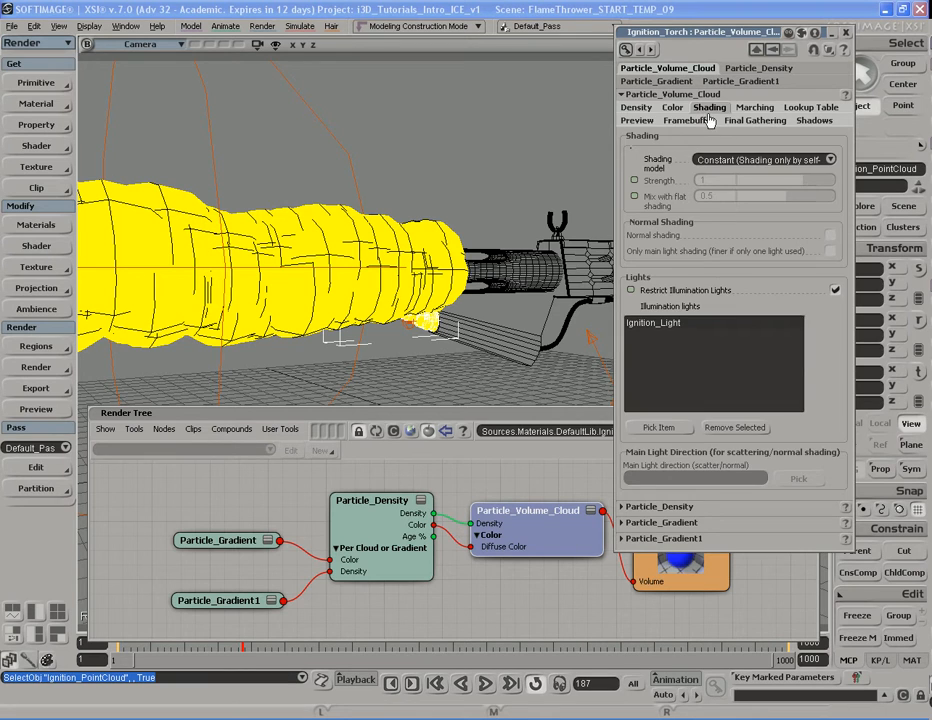
pyautogui.click(672, 108)
pyautogui.click(637, 108)
pyautogui.click(755, 107)
pyautogui.click(810, 107)
pyautogui.click(755, 107)
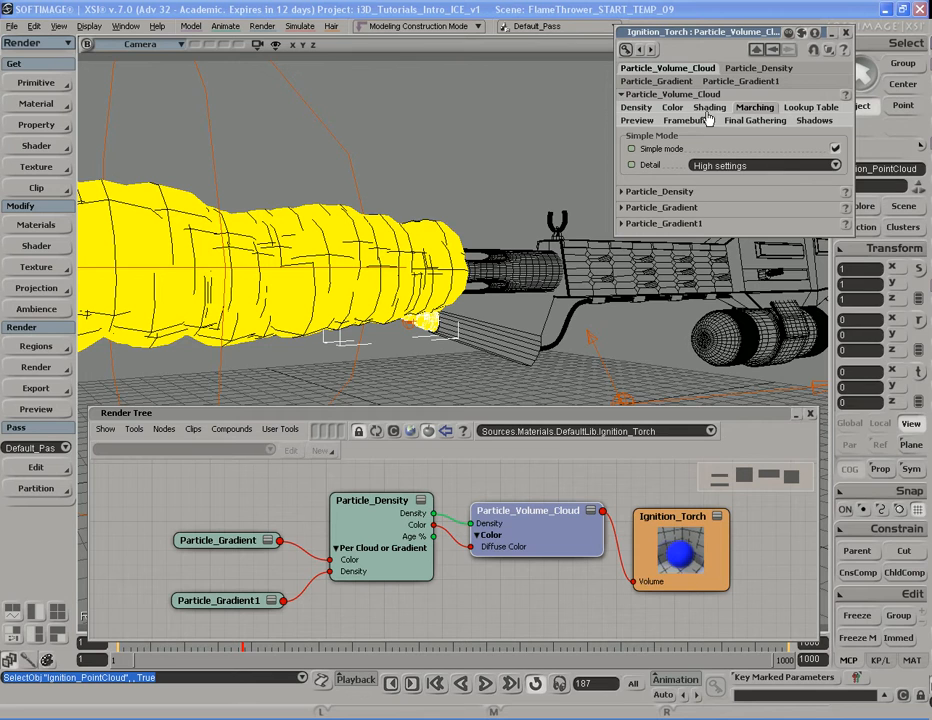
pyautogui.click(810, 107)
pyautogui.click(722, 185)
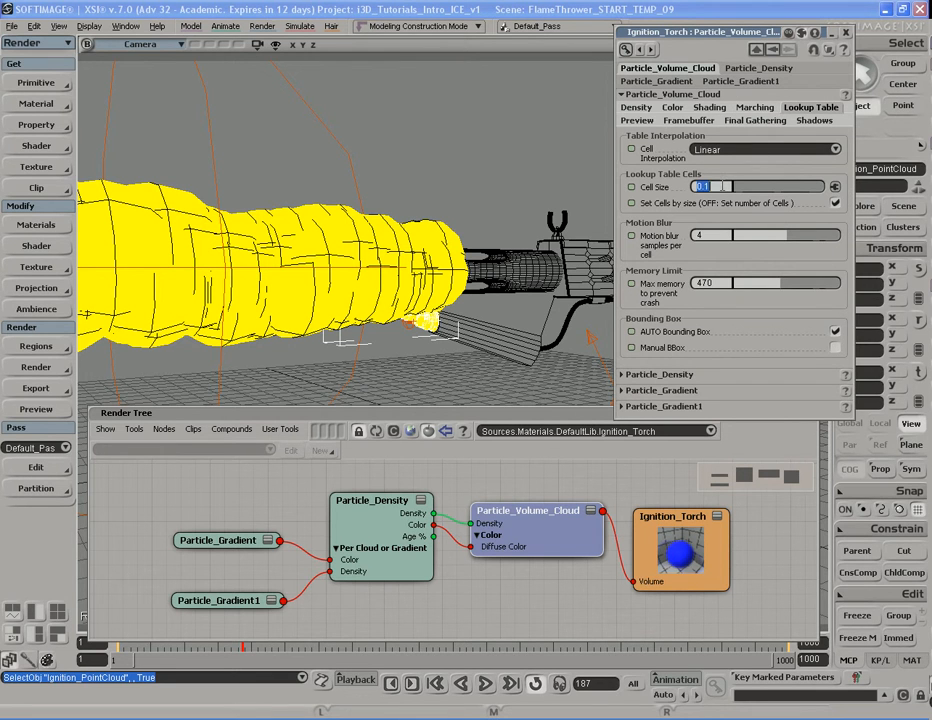
pyautogui.press('Return')
# Step: Select Ignition_Light in the volume cloud's list of illumination lights under its shading settings
pyautogui.click(754, 107)
pyautogui.click(710, 108)
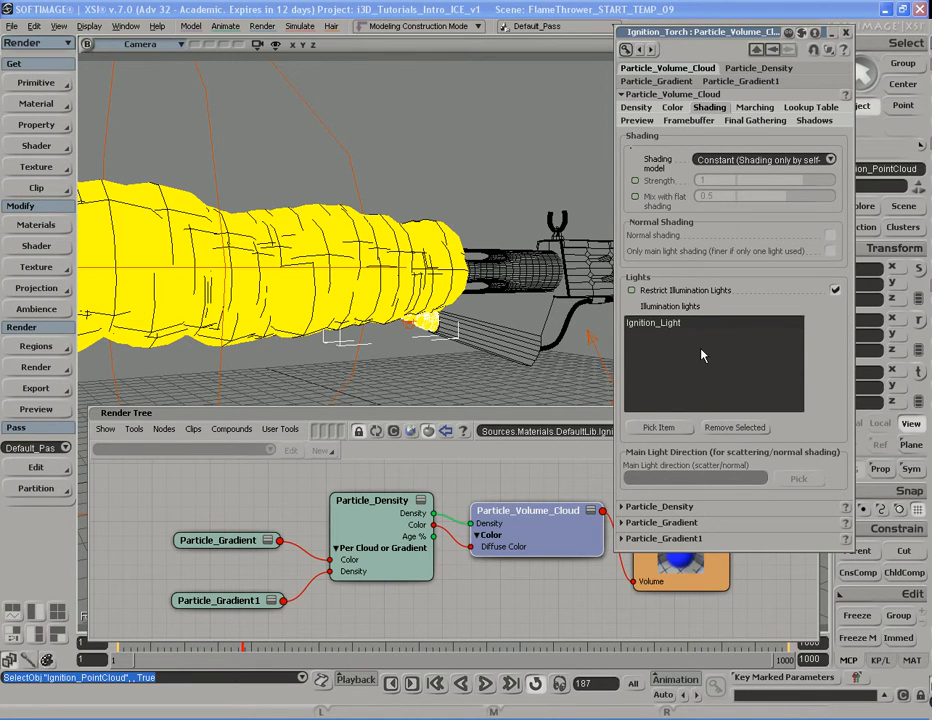
pyautogui.click(652, 325)
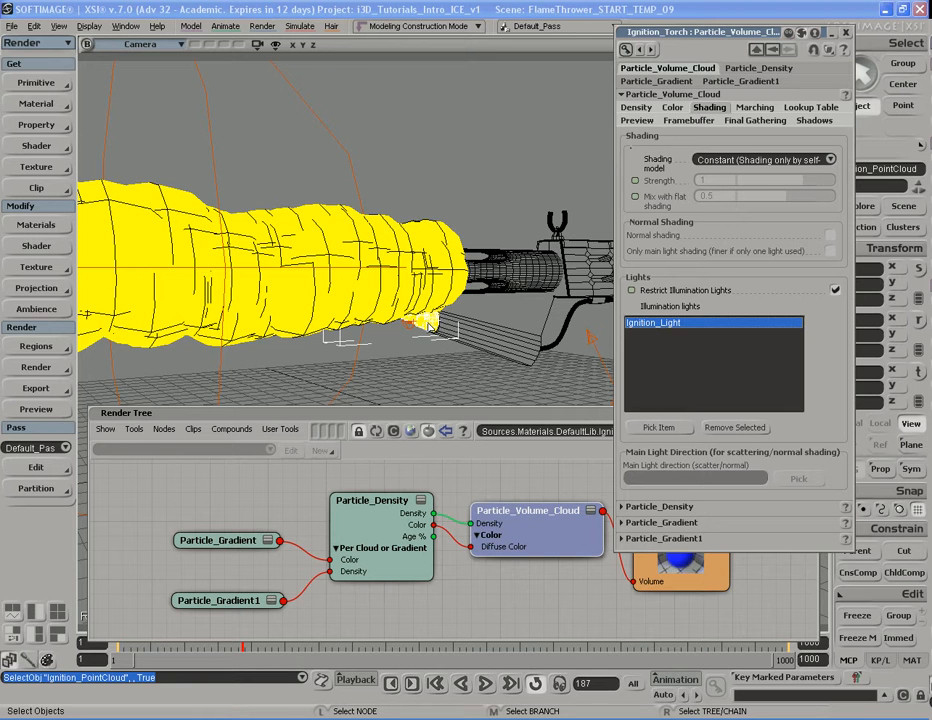
# Step: Select Flame_PointCloud as a branch in the viewport, and close its properties and the ignition's Render Tree
pyautogui.middleClick(384, 316)
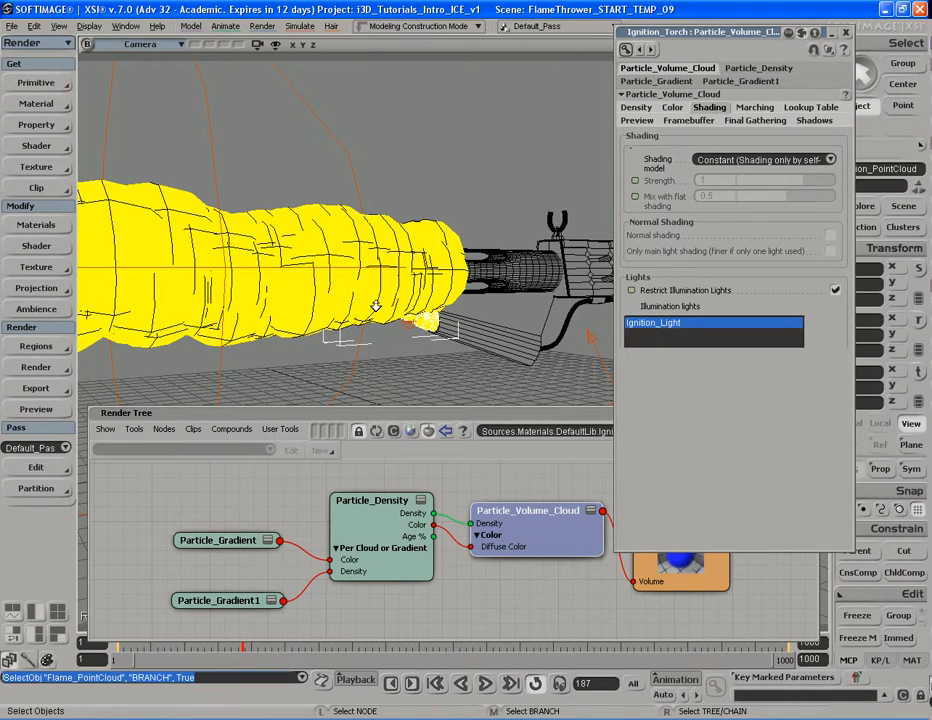
pyautogui.middleClick(295, 312)
pyautogui.press('s')
pyautogui.moveTo(295, 312); pyautogui.dragTo(457, 303, button='middle')
pyautogui.moveTo(457, 303); pyautogui.dragTo(344, 225, button='right')
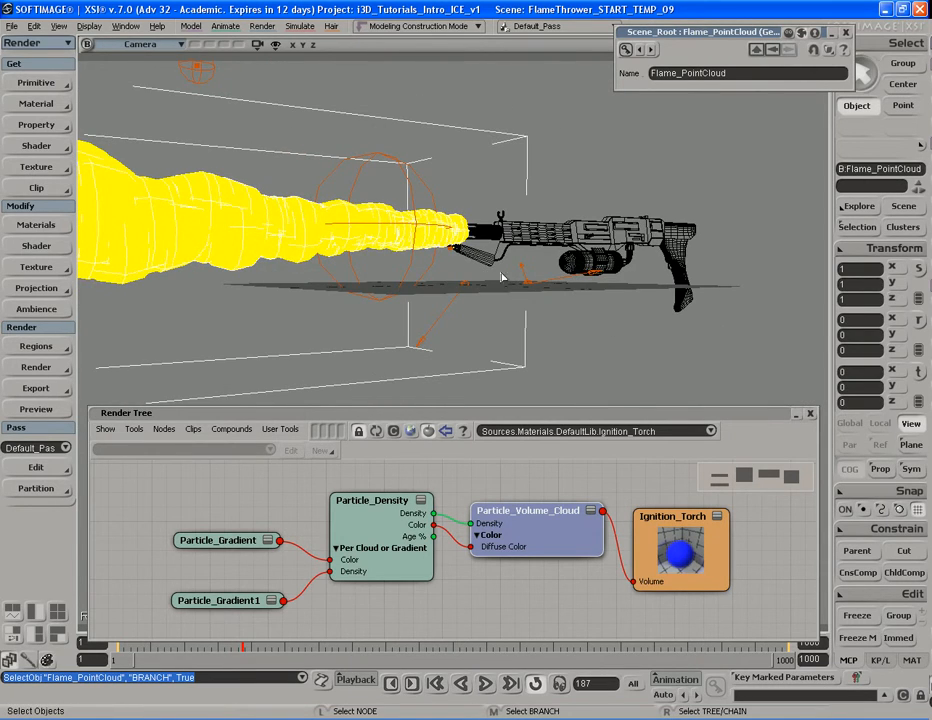
pyautogui.press('s')
pyautogui.moveTo(449, 248); pyautogui.dragTo(473, 241, button='middle')
pyautogui.moveTo(473, 241); pyautogui.dragTo(478, 312)
pyautogui.click(846, 32)
pyautogui.press('s')
pyautogui.moveTo(497, 290)
pyautogui.mouseDown(button='middle')
pyautogui.moveTo(525, 300)
pyautogui.moveTo(497, 291)
pyautogui.mouseUp(button='middle')
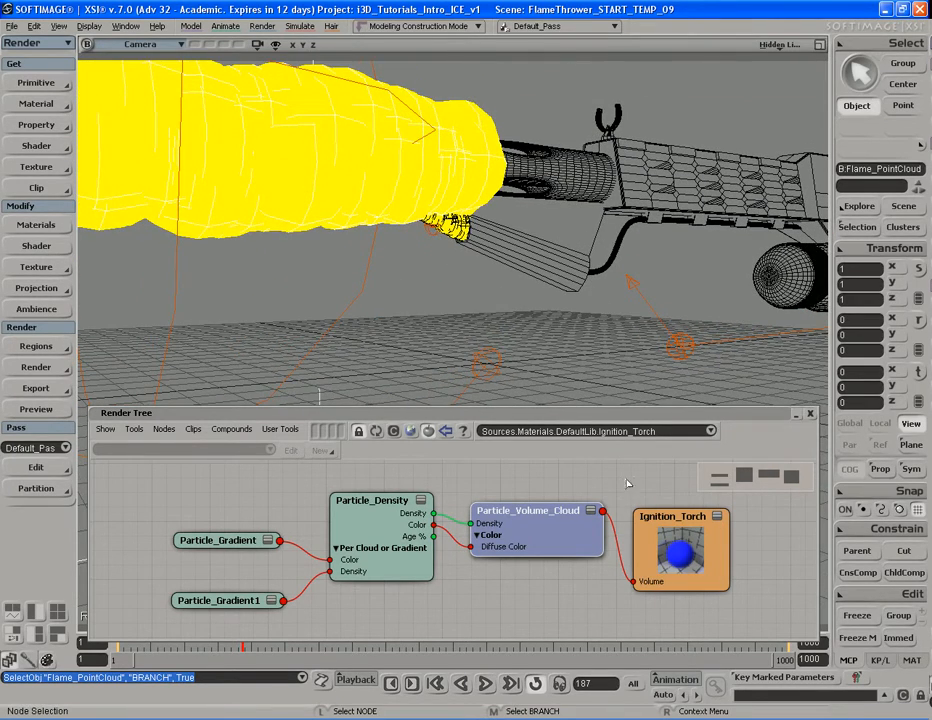
pyautogui.click(810, 414)
# Step: Select Flame_PointCloud as a single object and open its material in the Render Tree
pyautogui.press('s')
pyautogui.moveTo(703, 437); pyautogui.dragTo(574, 358, button='middle')
pyautogui.moveTo(426, 361); pyautogui.dragTo(472, 368)
pyautogui.moveTo(349, 365); pyautogui.dragTo(543, 366, button='middle')
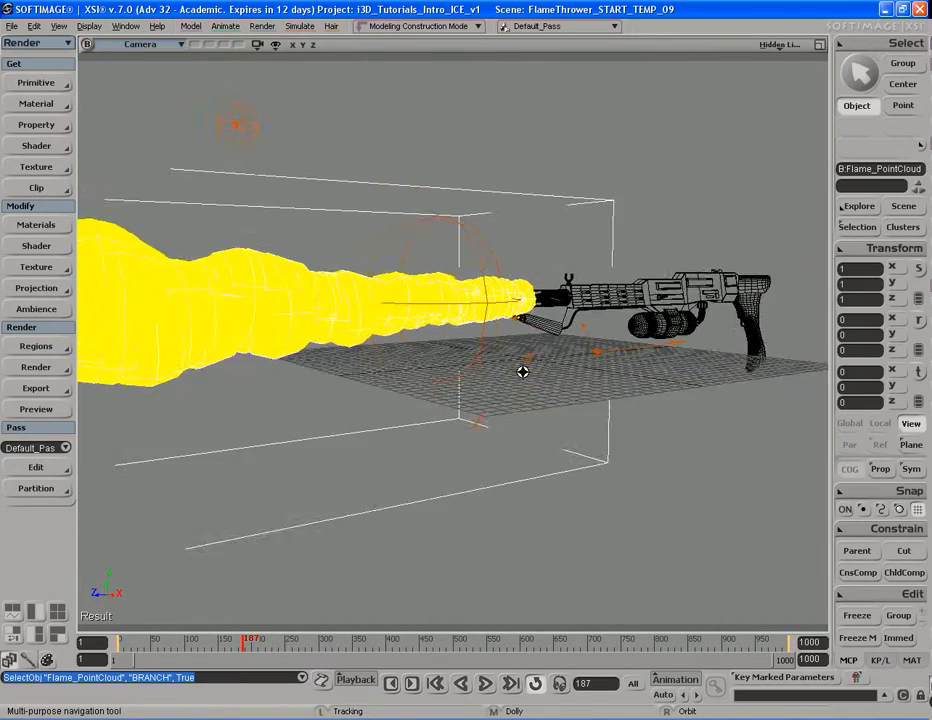
pyautogui.moveTo(354, 298); pyautogui.dragTo(394, 295)
pyautogui.click(394, 295)
pyautogui.press('s')
pyautogui.moveTo(410, 334)
pyautogui.mouseDown(button='middle')
pyautogui.moveTo(503, 327)
pyautogui.moveTo(413, 343)
pyautogui.mouseUp(button='middle')
pyautogui.press('7')
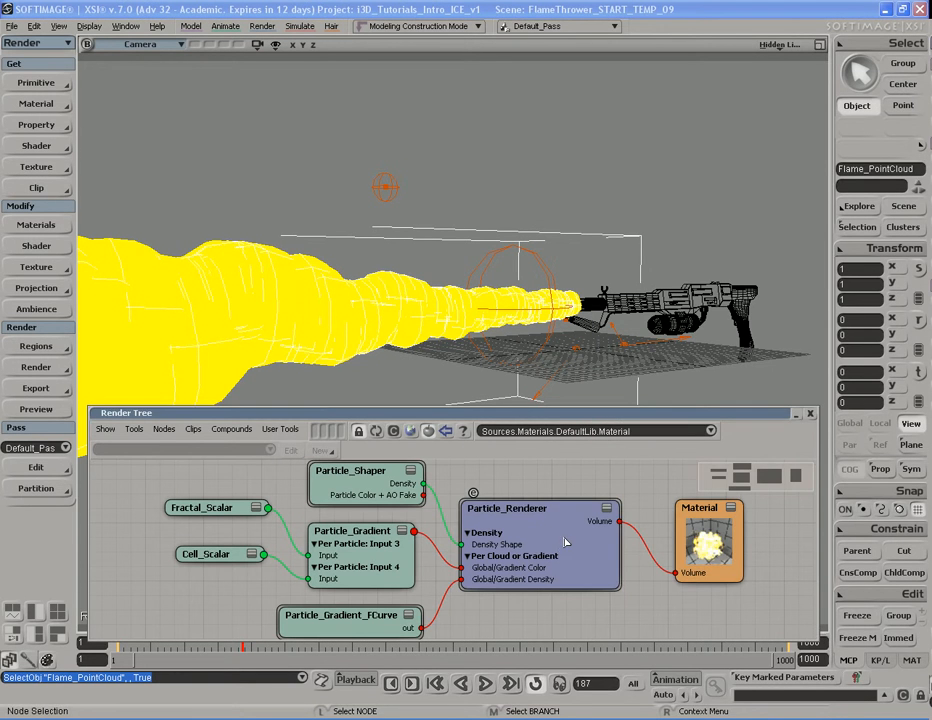
# Step: Review Particle_Renderer's volume rendering detail and shadow table Cell Size, and close its properties and the Render Tree
pyautogui.doubleClick(565, 548)
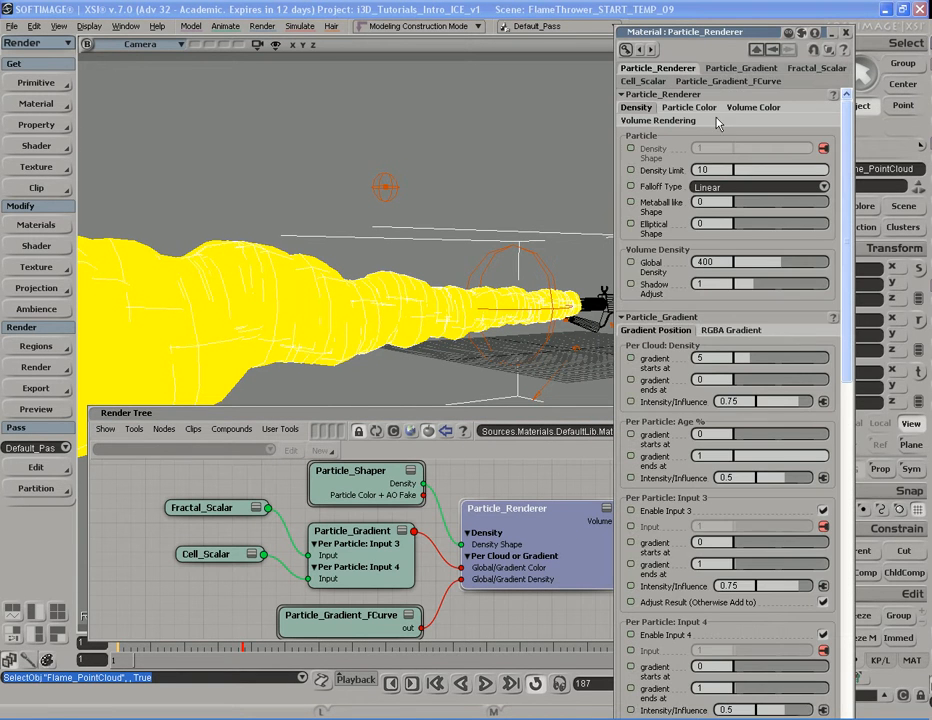
pyautogui.click(695, 121)
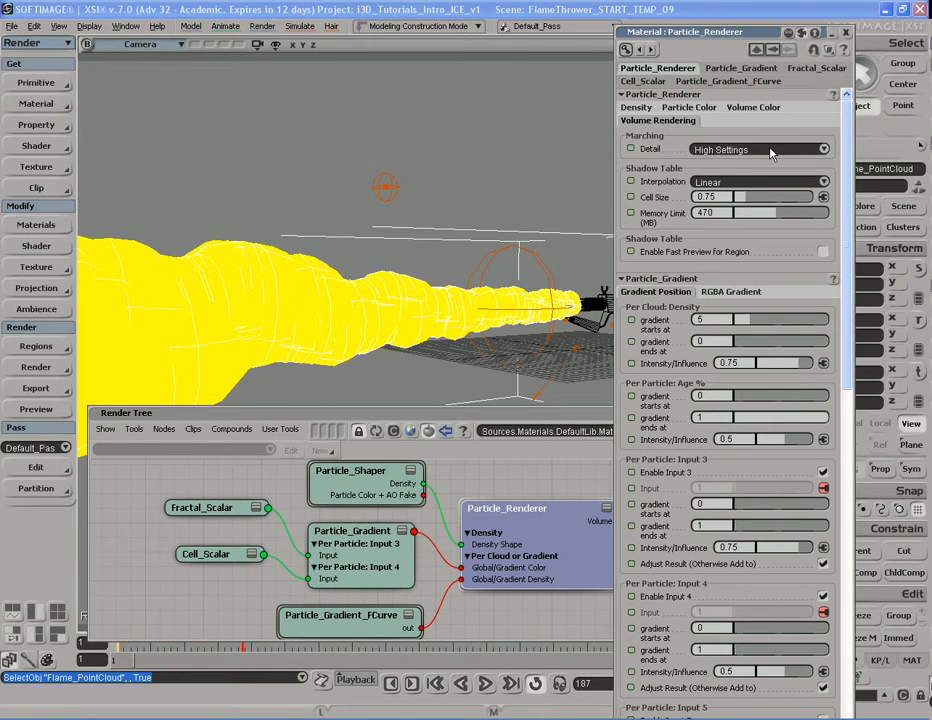
pyautogui.click(725, 197)
pyautogui.click(725, 198)
pyautogui.click(845, 32)
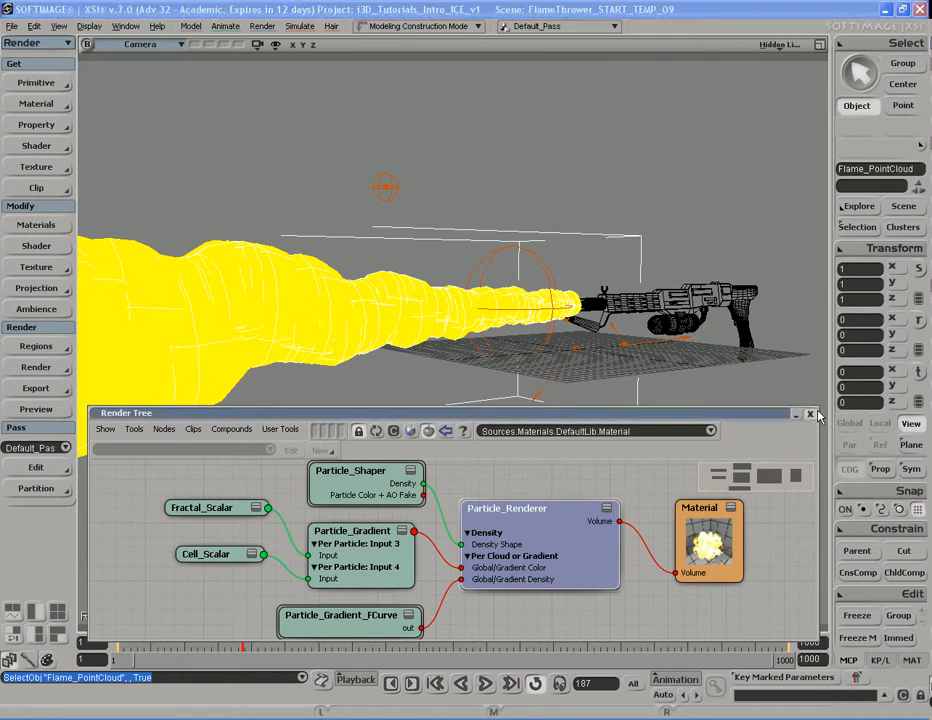
pyautogui.click(811, 413)
# Step: Examine the flame's point cloud along its length from the gun's muzzle to the wide end
pyautogui.press('s')
pyautogui.moveTo(358, 340); pyautogui.dragTo(497, 329, button='middle')
pyautogui.moveTo(497, 329); pyautogui.dragTo(451, 343, button='right')
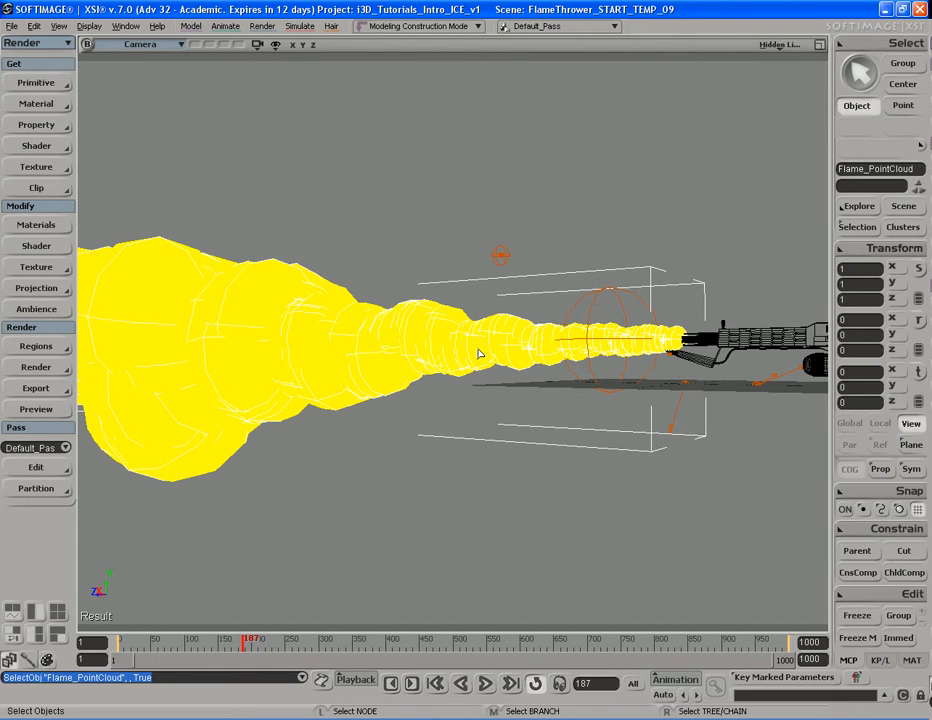
pyautogui.press('s')
pyautogui.moveTo(495, 364); pyautogui.dragTo(391, 360, button='right')
pyautogui.press('s')
pyautogui.moveTo(391, 360); pyautogui.dragTo(428, 363, button='middle')
pyautogui.moveTo(428, 363); pyautogui.dragTo(487, 354)
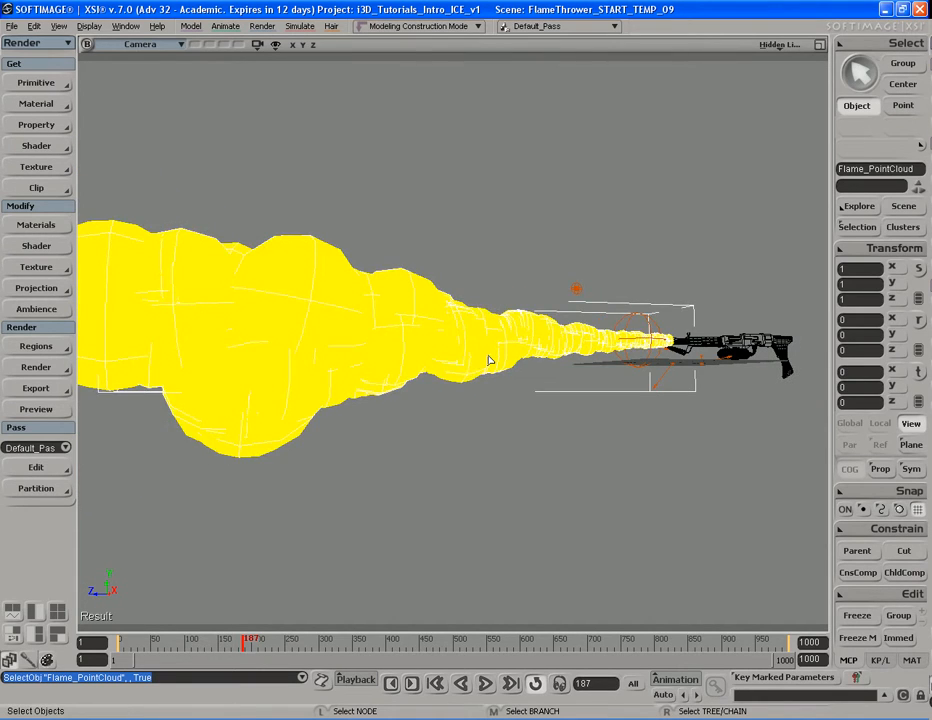
# Step: Play the simulation and stop it at frame 317 with the whole flame and gun in view
pyautogui.press('Up')
pyautogui.press('s')
pyautogui.moveTo(530, 401); pyautogui.dragTo(524, 397, button='middle')
pyautogui.moveTo(524, 397); pyautogui.dragTo(518, 344, button='right')
pyautogui.press('Up')
pyautogui.press('s')
pyautogui.moveTo(401, 352); pyautogui.dragTo(384, 362)
pyautogui.moveTo(384, 362); pyautogui.dragTo(372, 356, button='right')
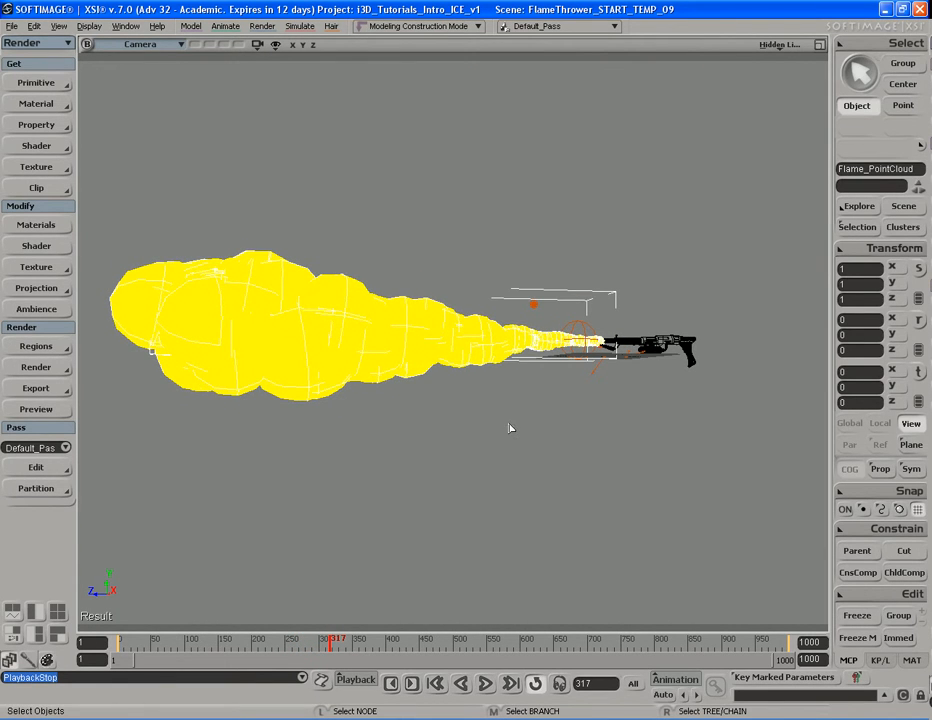
# Step: Try to render a preview of the current frame in Default_Pass
pyautogui.click(44, 368)
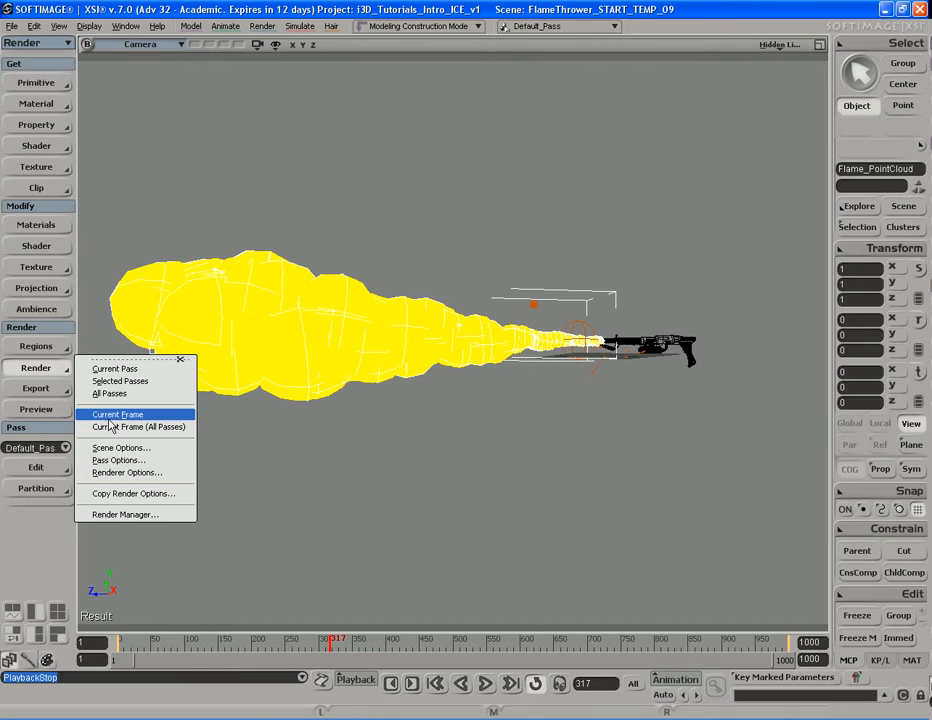
pyautogui.click(50, 375)
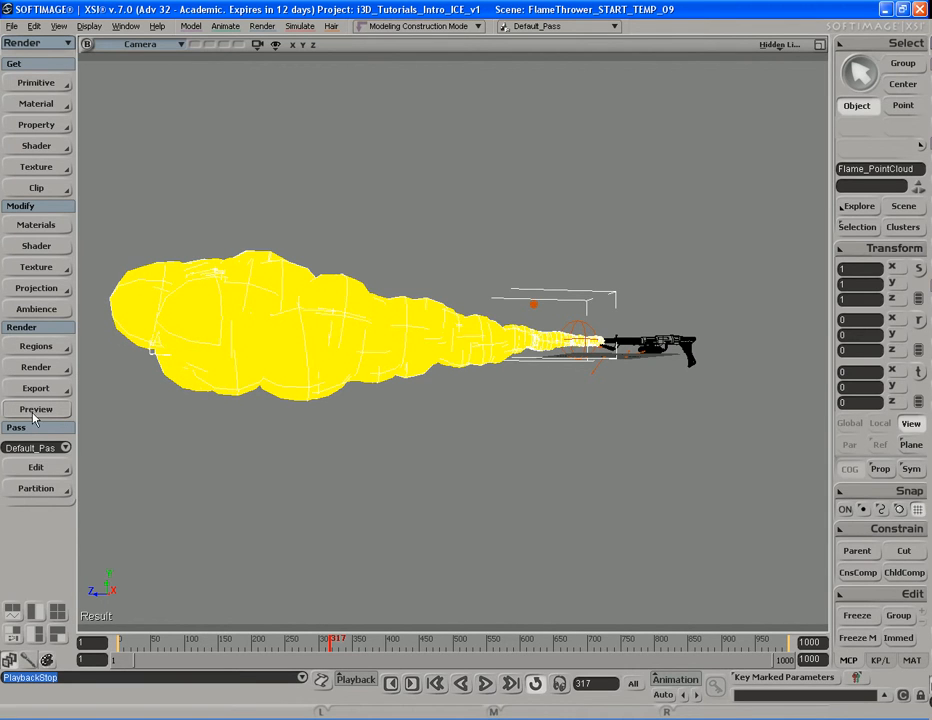
pyautogui.click(37, 409)
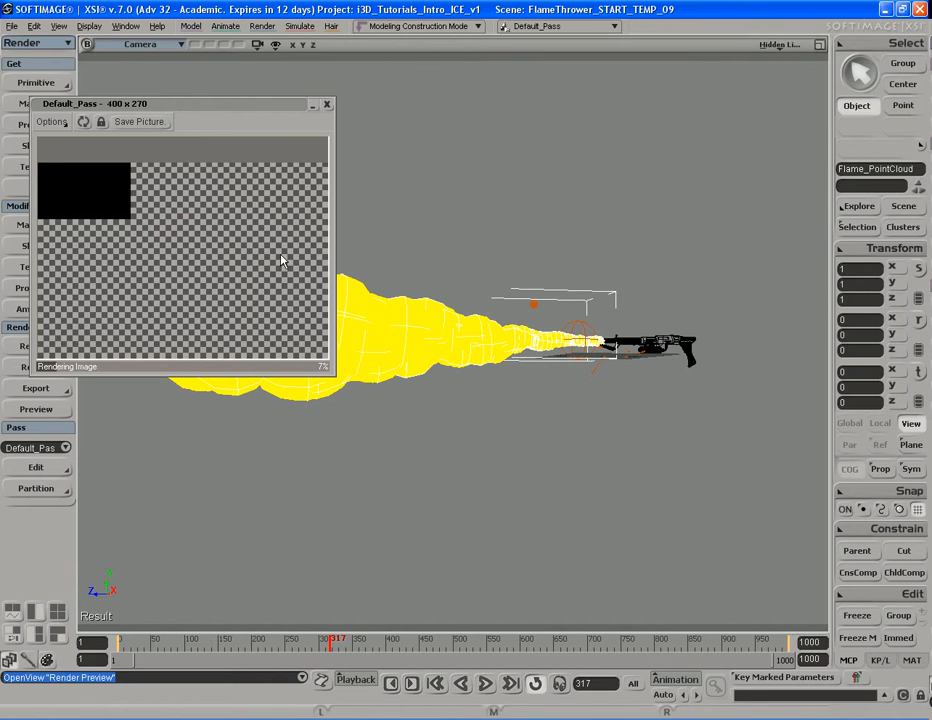
pyautogui.press('Escape')
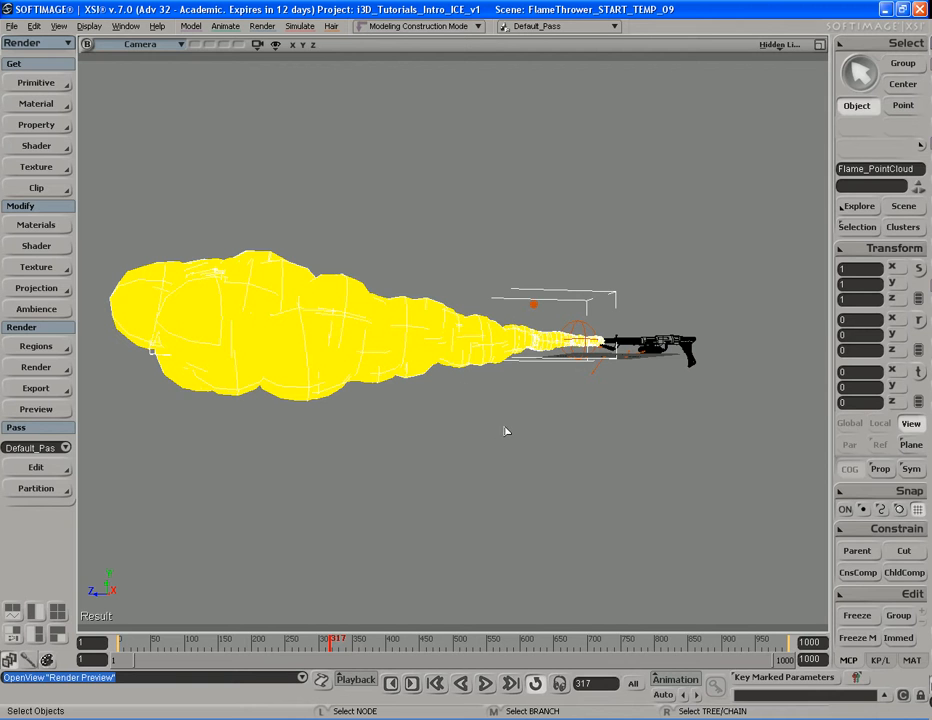
# Step: Select Flame_PointCloud, nudge Particle_Gradient slightly closer to Particle_Renderer in its Render Tree, and close the tree
pyautogui.press('s')
pyautogui.moveTo(543, 424)
pyautogui.mouseDown(button='right')
pyautogui.moveTo(491, 453)
pyautogui.moveTo(421, 446)
pyautogui.moveTo(580, 418)
pyautogui.moveTo(463, 437)
pyautogui.moveTo(607, 437)
pyautogui.moveTo(535, 424)
pyautogui.moveTo(557, 416)
pyautogui.mouseUp(button='right')
pyautogui.press('s')
pyautogui.moveTo(640, 380); pyautogui.dragTo(507, 393, button='right')
pyautogui.moveTo(507, 393); pyautogui.dragTo(628, 379, button='middle')
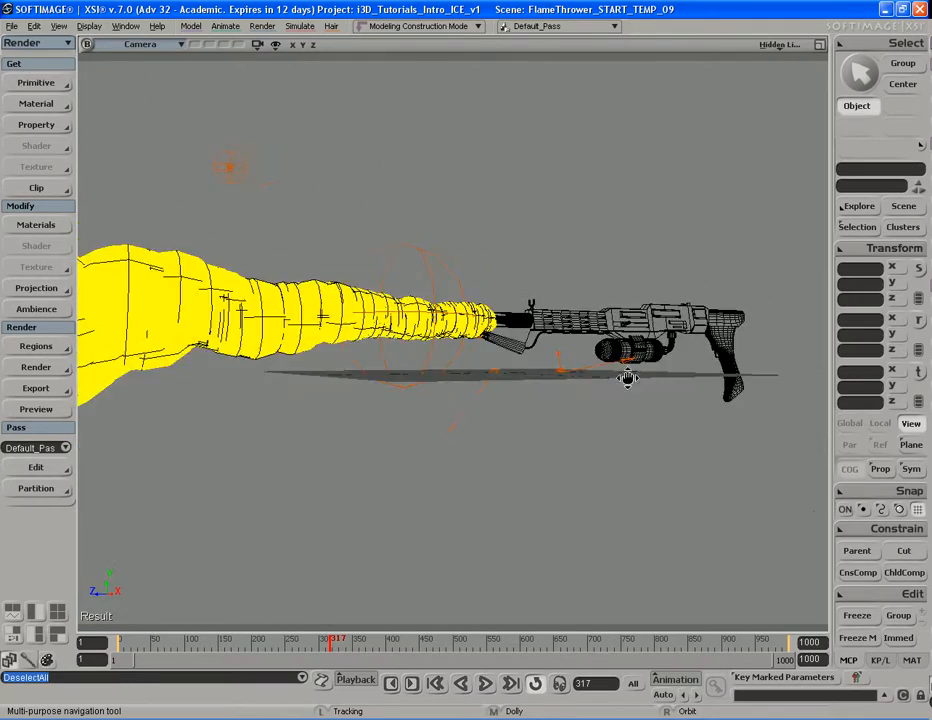
pyautogui.moveTo(628, 379); pyautogui.dragTo(690, 369)
pyautogui.click(326, 290)
pyautogui.press('7')
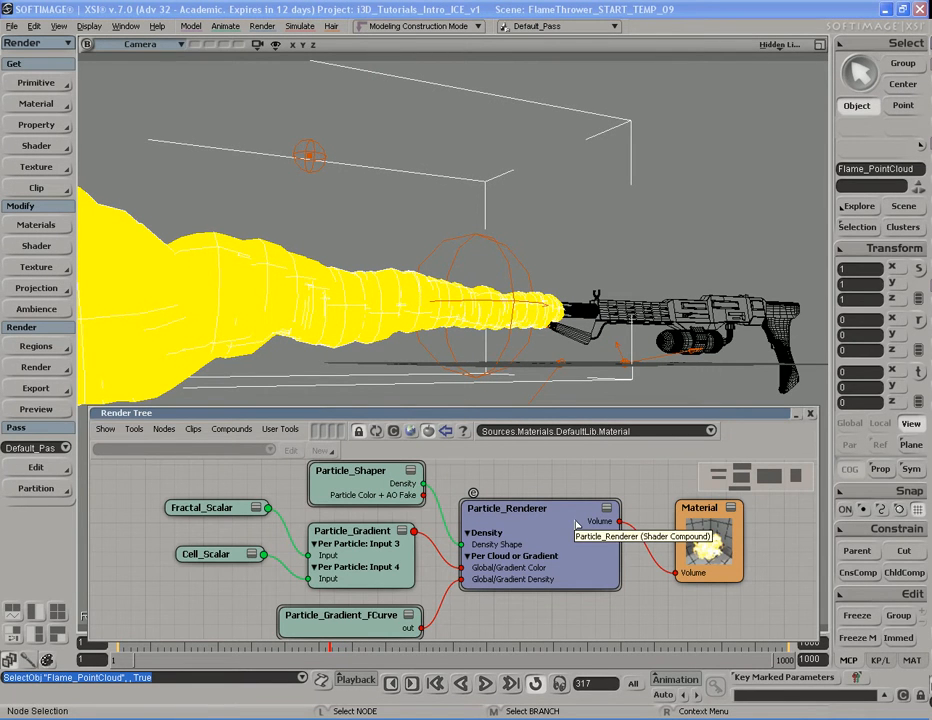
pyautogui.moveTo(383, 562); pyautogui.dragTo(403, 554)
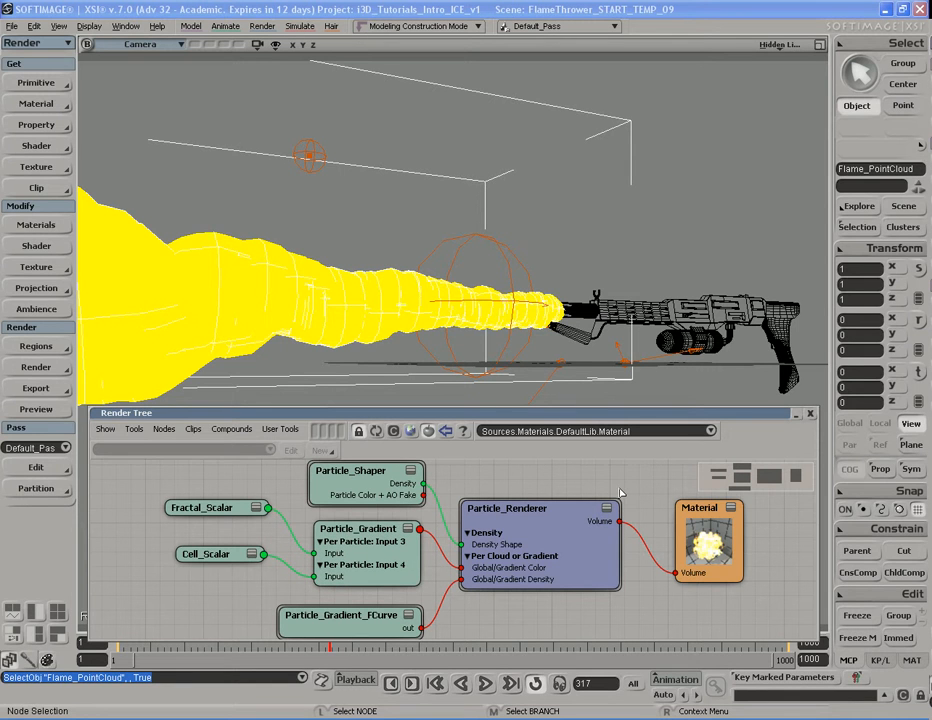
pyautogui.click(810, 413)
# Step: Examine the gun, its nozzle and the full flame cloud from several angles and distances
pyautogui.press('s')
pyautogui.moveTo(472, 376); pyautogui.dragTo(530, 432)
pyautogui.moveTo(617, 432); pyautogui.dragTo(545, 431, button='middle')
pyautogui.moveTo(541, 431); pyautogui.dragTo(523, 425)
pyautogui.moveTo(566, 424); pyautogui.dragTo(547, 420, button='right')
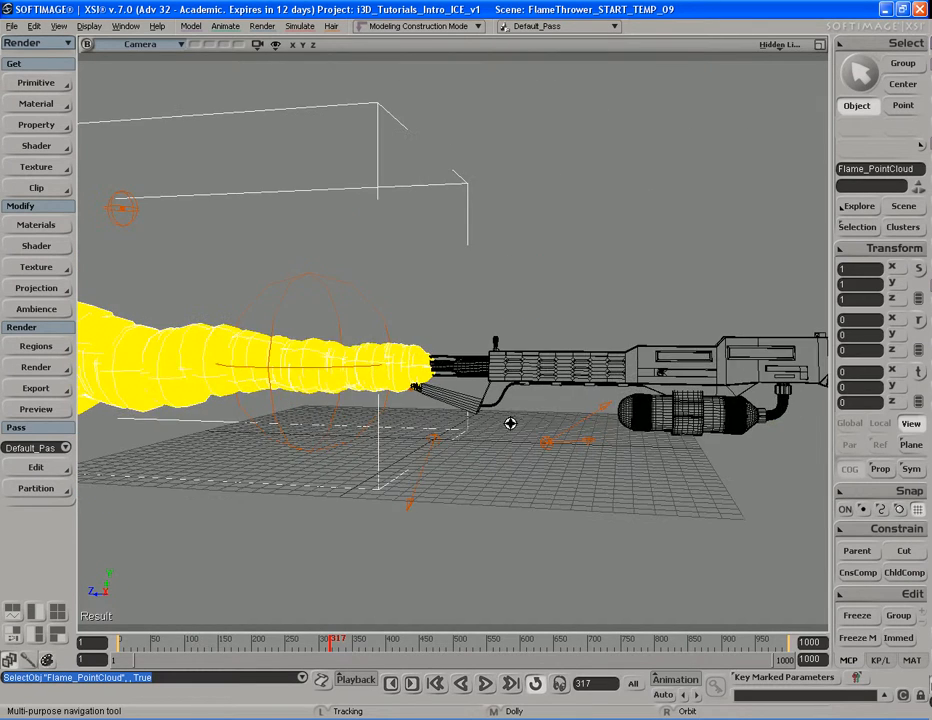
pyautogui.moveTo(547, 420); pyautogui.dragTo(417, 399, button='middle')
pyautogui.moveTo(417, 399); pyautogui.dragTo(479, 384, button='right')
pyautogui.press('s')
pyautogui.moveTo(481, 387); pyautogui.dragTo(451, 370, button='right')
pyautogui.moveTo(381, 364); pyautogui.dragTo(494, 351, button='middle')
pyautogui.moveTo(494, 351); pyautogui.dragTo(523, 382)
pyautogui.moveTo(523, 382); pyautogui.dragTo(525, 383, button='right')
pyautogui.moveTo(594, 392); pyautogui.dragTo(551, 389, button='middle')
pyautogui.moveTo(510, 393); pyautogui.dragTo(534, 376)
pyautogui.press('space')
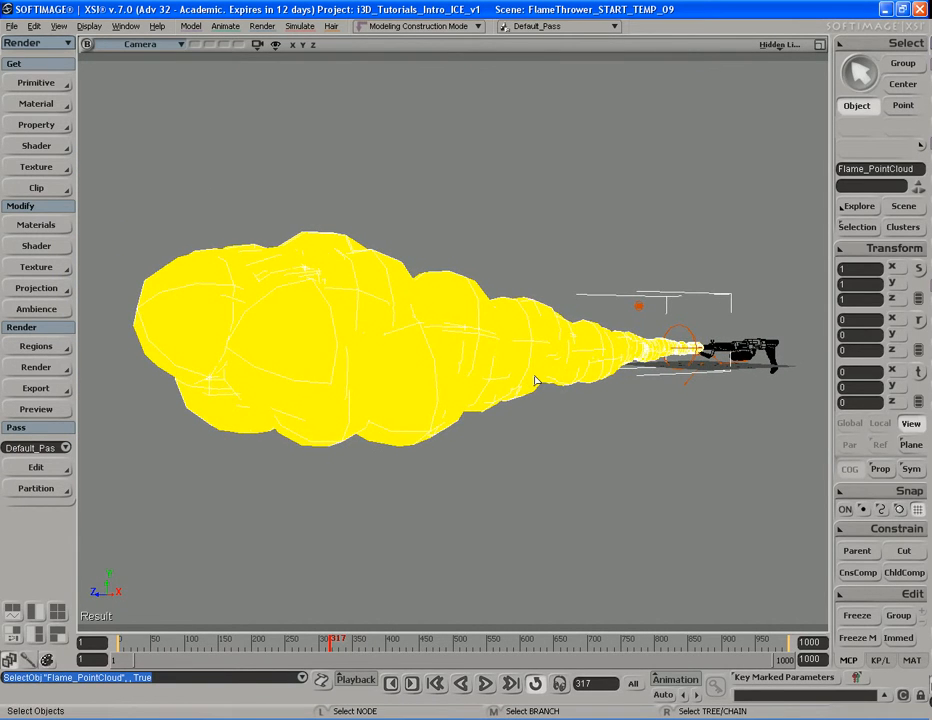
pyautogui.press('s')
pyautogui.moveTo(660, 422); pyautogui.dragTo(616, 422)
pyautogui.moveTo(616, 422); pyautogui.dragTo(586, 421, button='right')
pyautogui.moveTo(586, 421); pyautogui.dragTo(595, 428, button='middle')
pyautogui.moveTo(594, 428); pyautogui.dragTo(516, 429, button='right')
pyautogui.moveTo(579, 438); pyautogui.dragTo(591, 418, button='right')
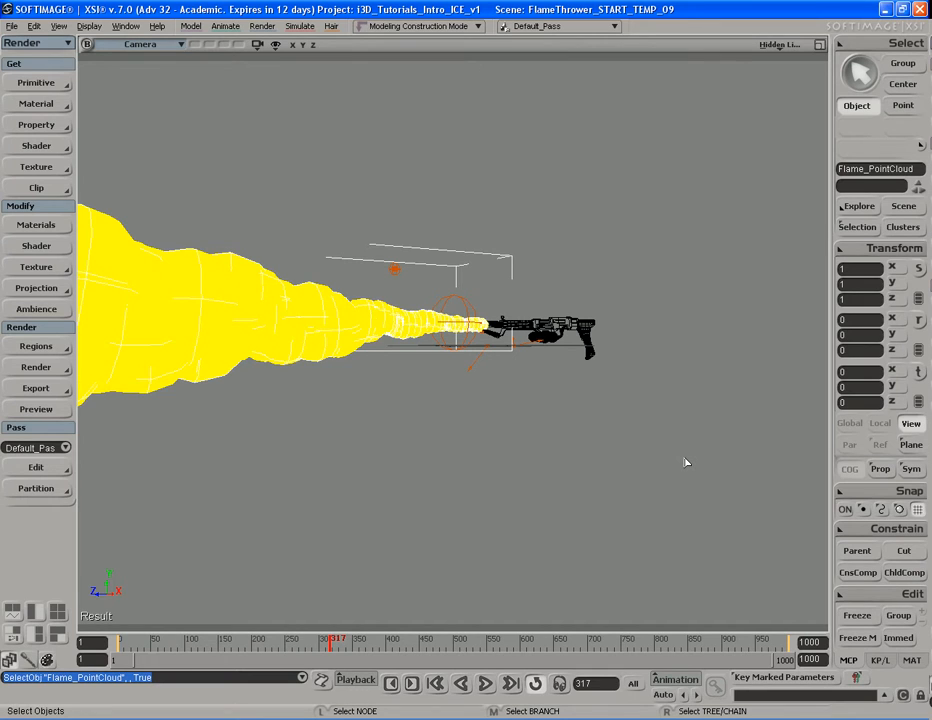